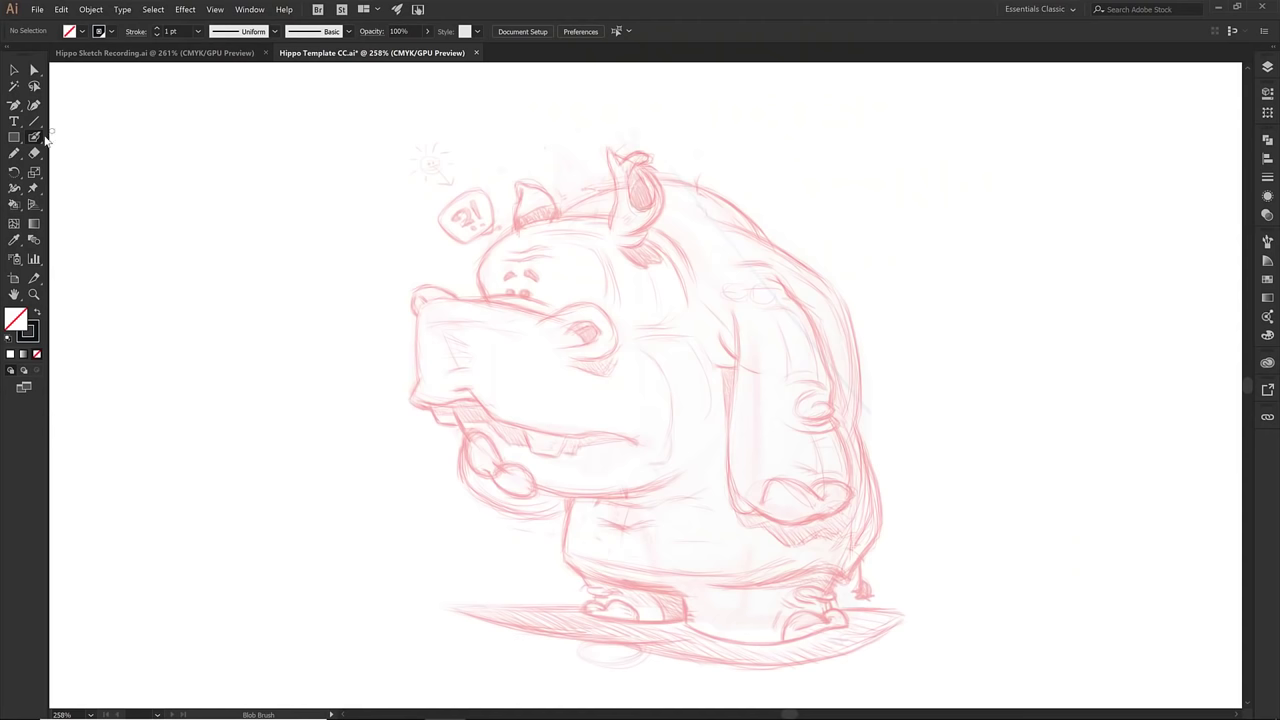
- Set the Blob Brush to a 5 pt round brush in its tool options
double_click(37, 141)
- Zoom in on the hippo's head, then return to the full view
key(z)
mouse_move(340, 112)
mouse_down()
mouse_move(729, 376)
mouse_move(922, 466)
mouse_up()
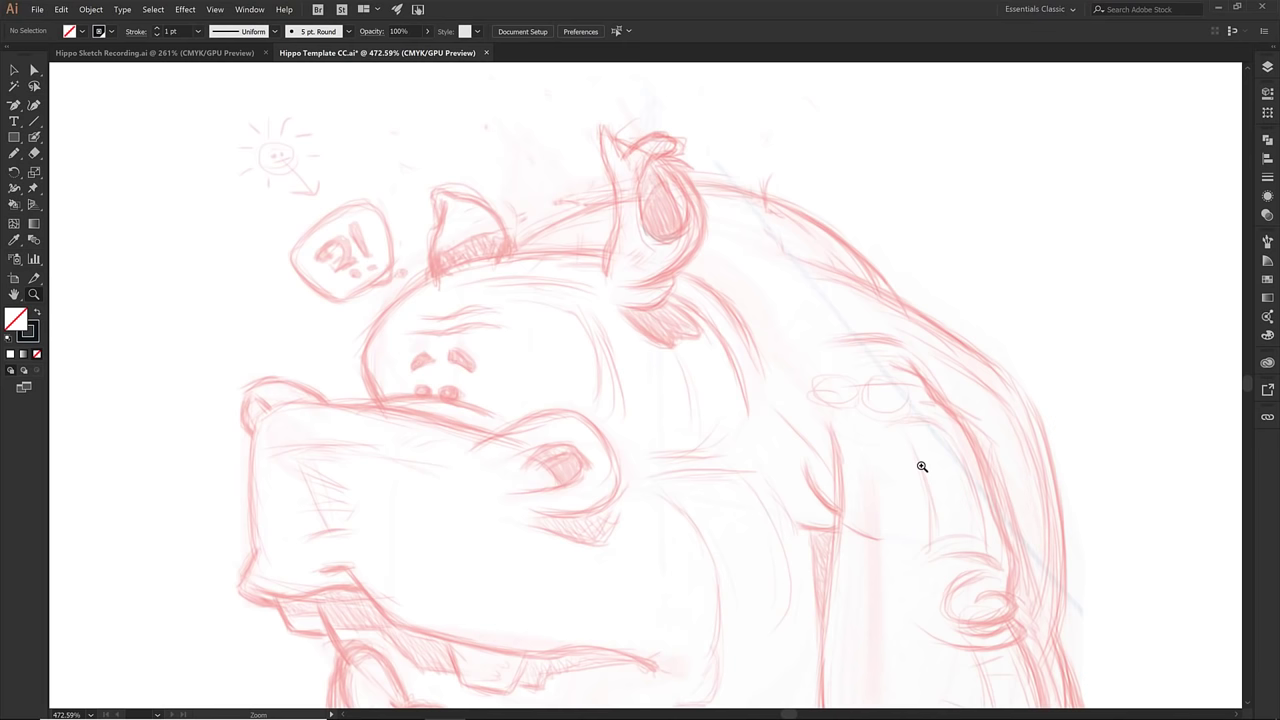
key(shift+b)
key(v)
key(ctrl+0)
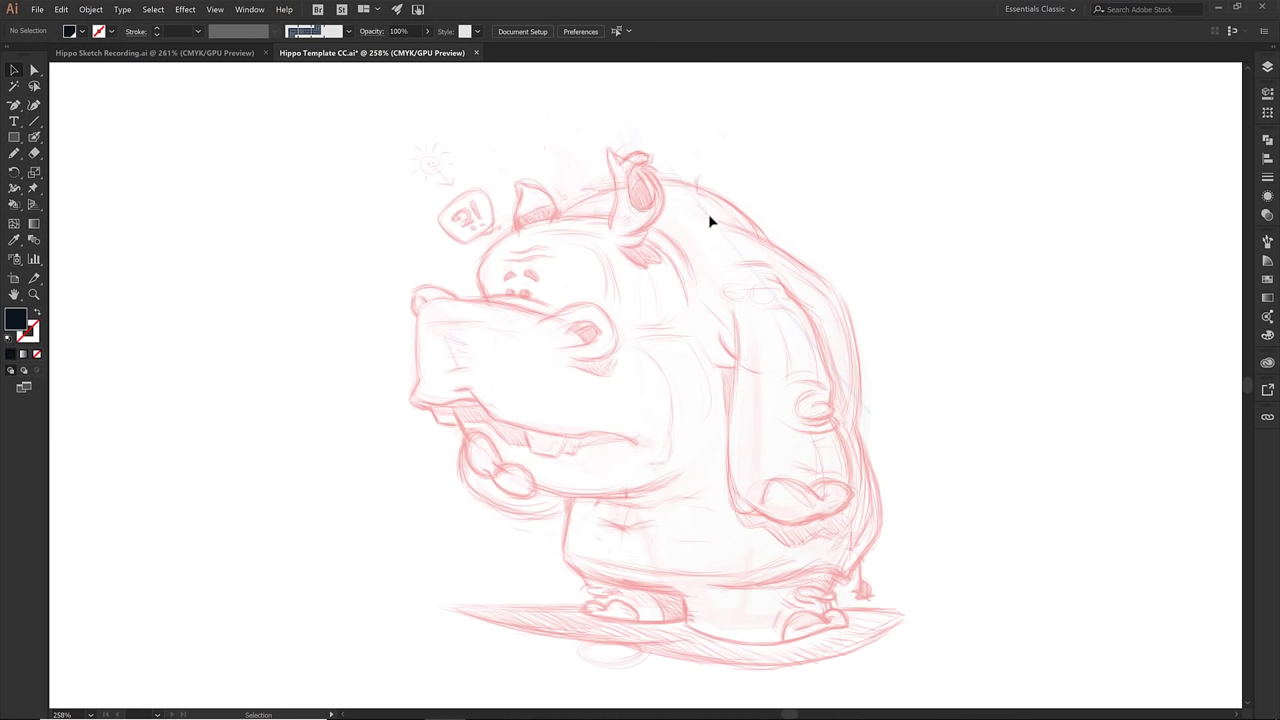
- Swap to no fill with a black stroke and zoom in on the head and ear
click(38, 313)
key(z)
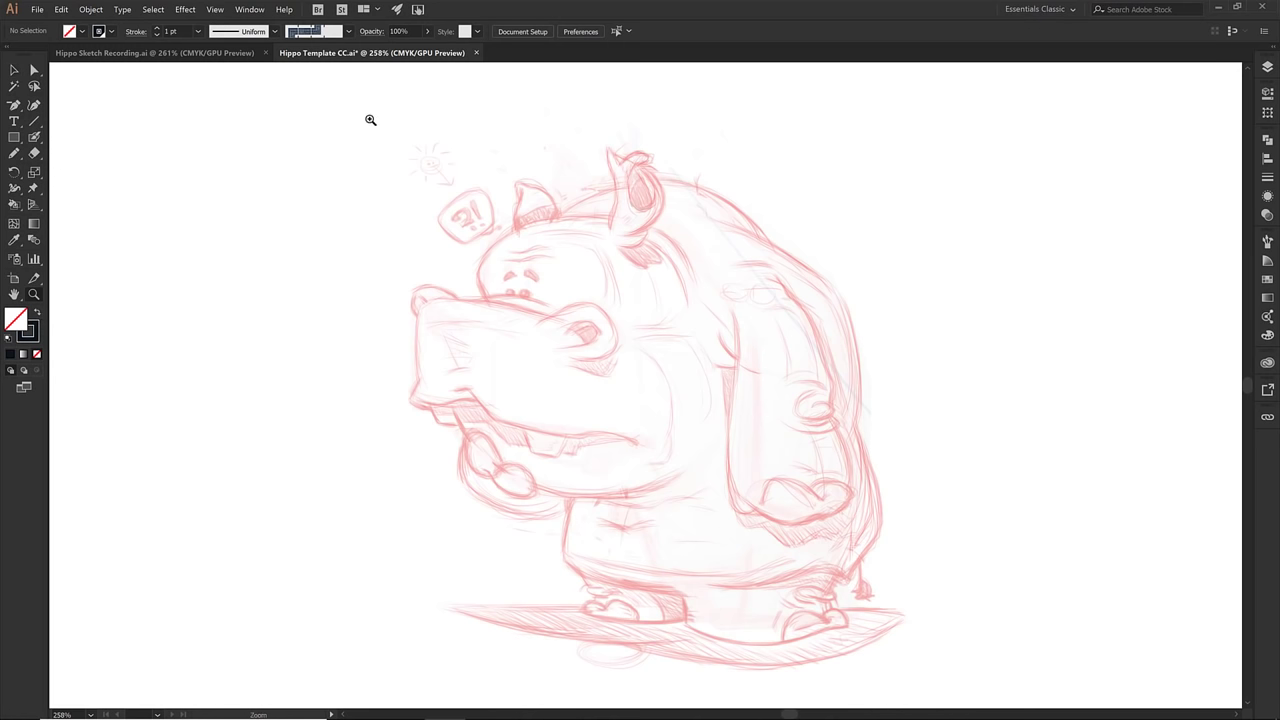
mouse_move(370, 120)
mouse_down()
mouse_move(566, 288)
mouse_move(791, 417)
mouse_move(837, 426)
mouse_up()
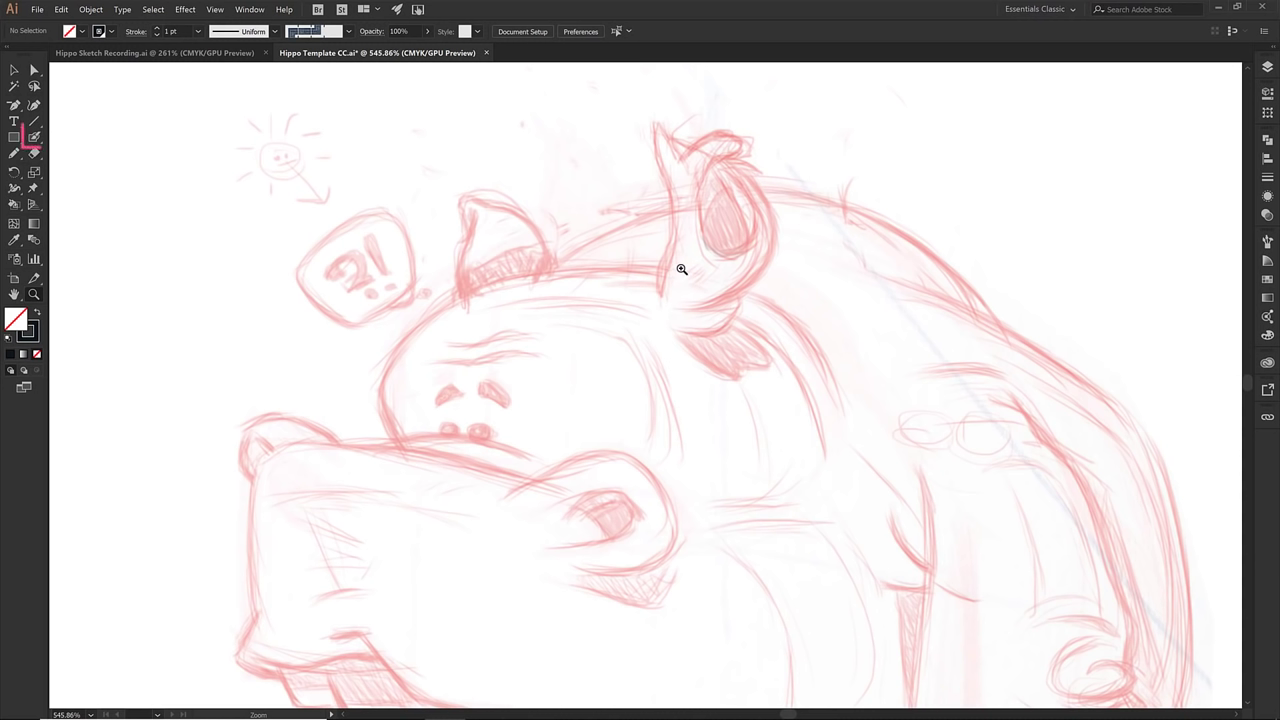
- Ink the ear's left edge, top and lower curve with blob-brush strokes, then zoom in on it
key(shift+b)
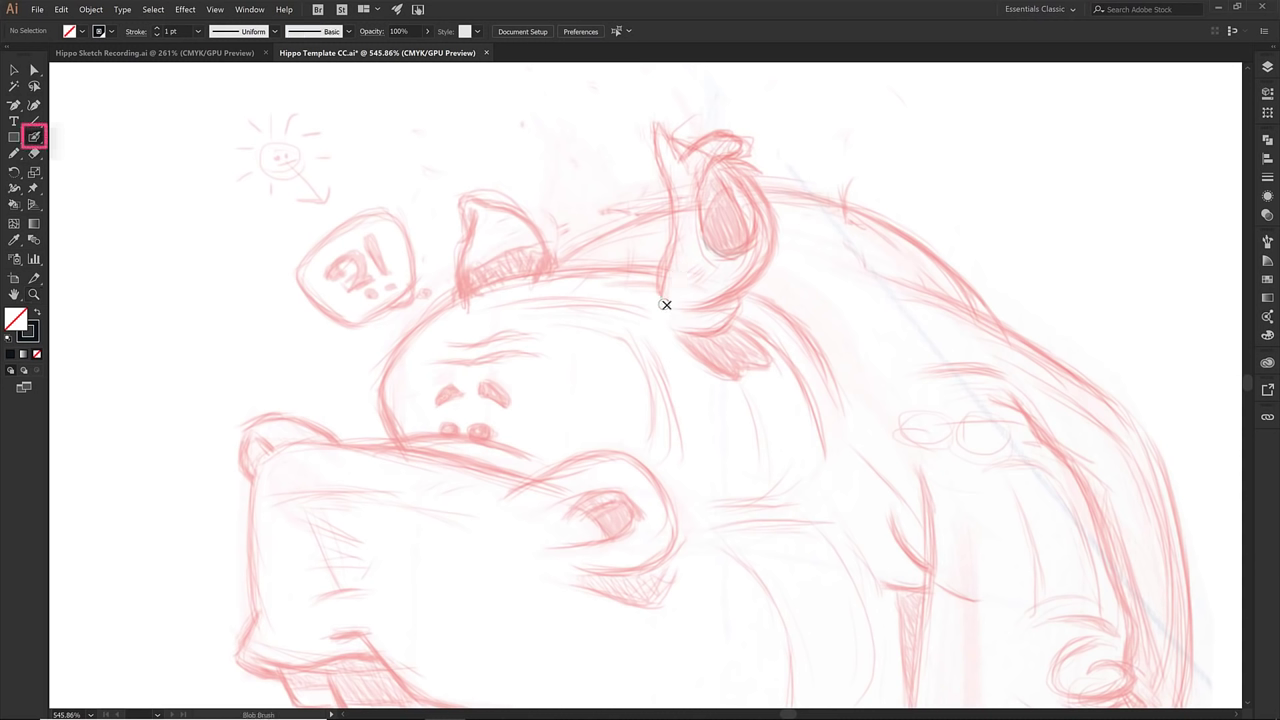
mouse_move(664, 303)
mouse_down()
mouse_move(674, 215)
mouse_move(659, 99)
mouse_up()
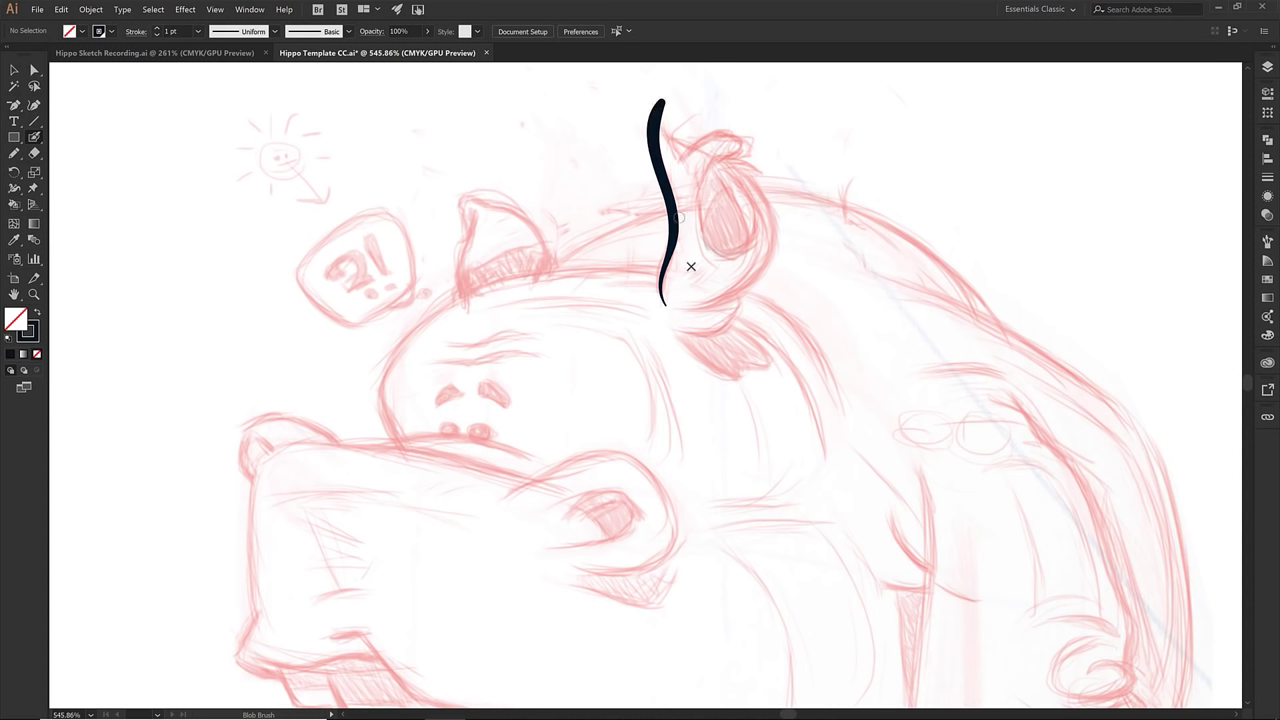
mouse_move(686, 304)
mouse_down()
mouse_move(762, 255)
mouse_move(767, 205)
mouse_move(709, 146)
mouse_move(622, 117)
mouse_up()
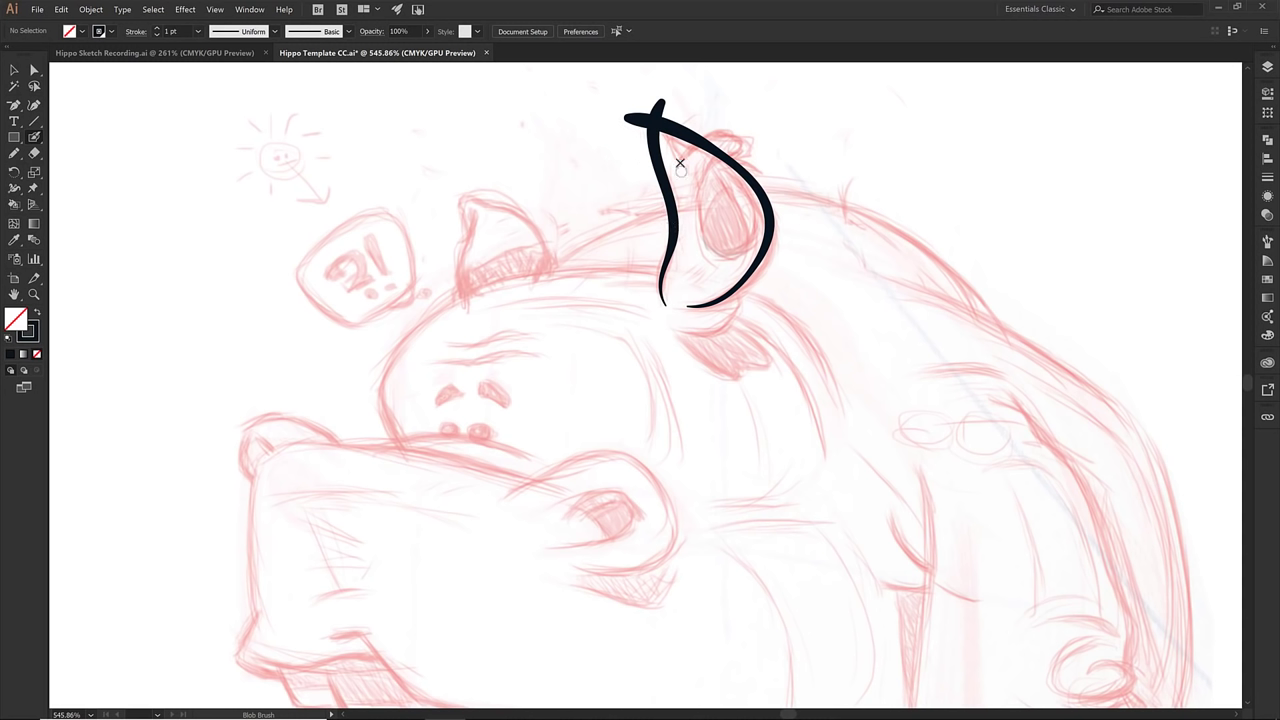
mouse_move(680, 157)
mouse_down()
mouse_move(707, 132)
mouse_move(742, 141)
mouse_move(740, 166)
mouse_move(714, 172)
mouse_move(706, 158)
mouse_move(687, 197)
mouse_move(699, 254)
mouse_move(740, 255)
mouse_move(740, 190)
mouse_move(712, 160)
mouse_move(694, 157)
mouse_move(744, 255)
mouse_up()
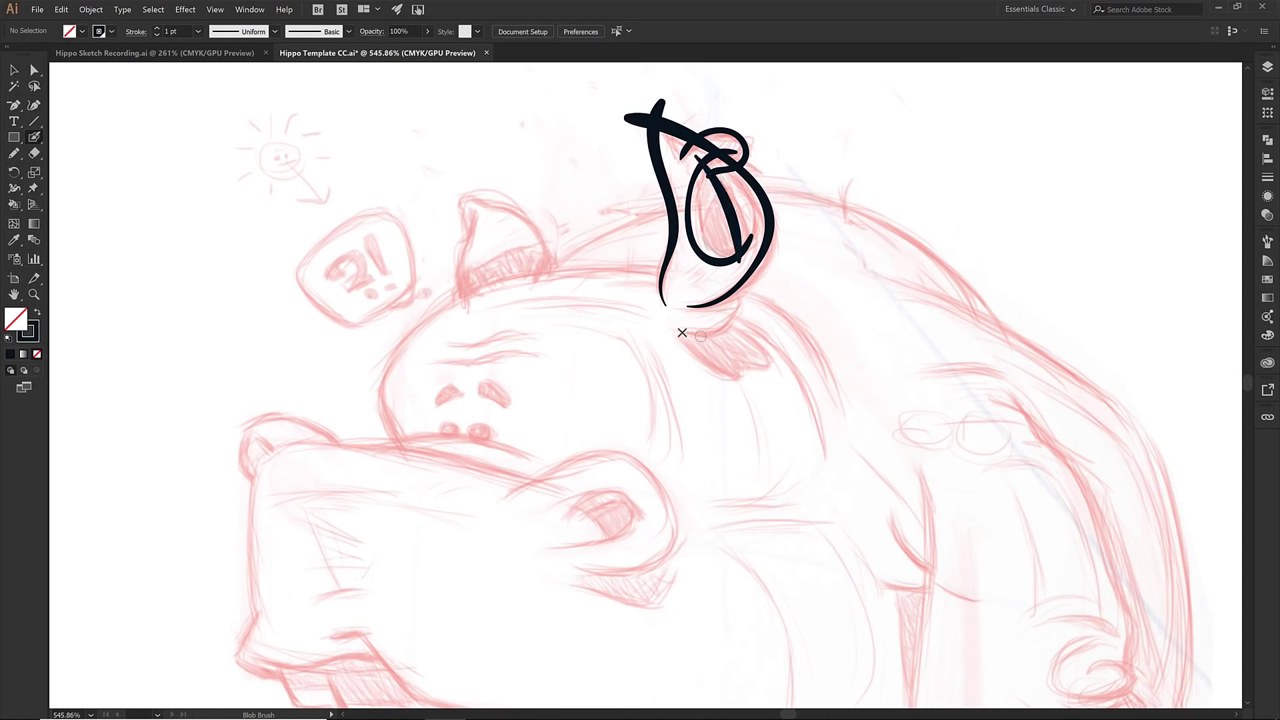
mouse_move(676, 330)
mouse_down()
mouse_move(741, 305)
mouse_move(738, 318)
mouse_up()
key(z)
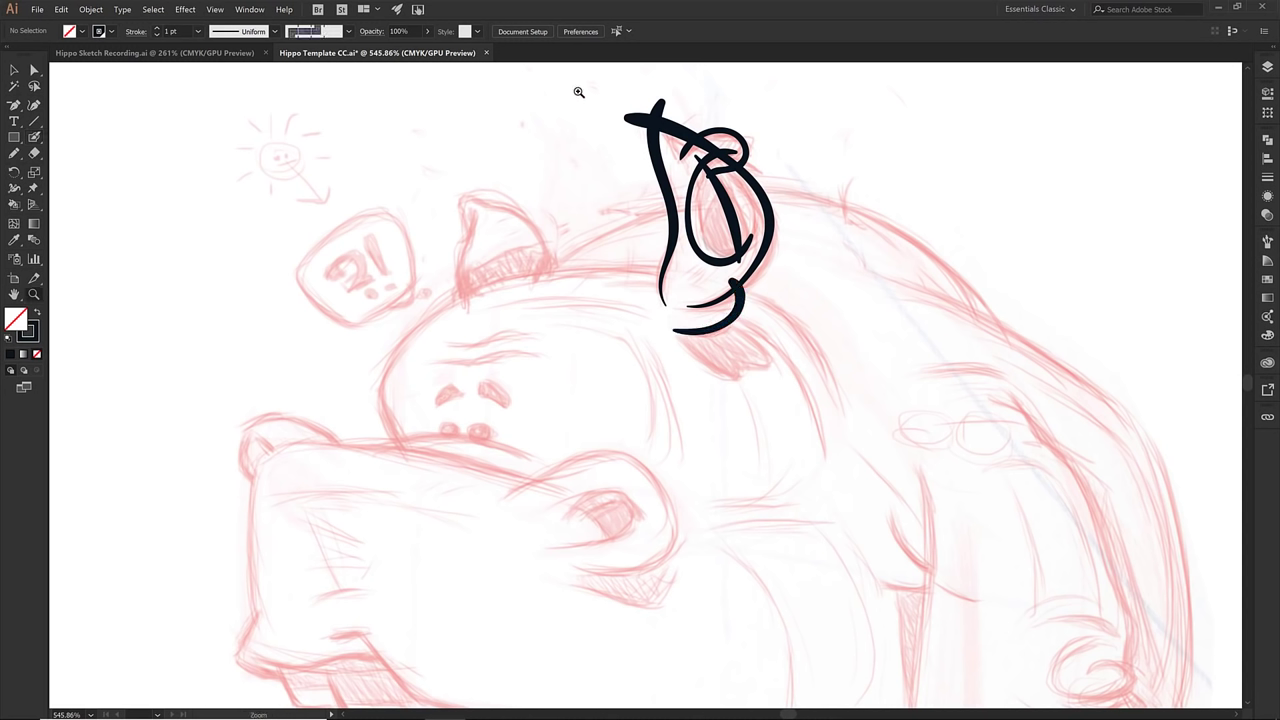
drag(590, 90, 816, 342)
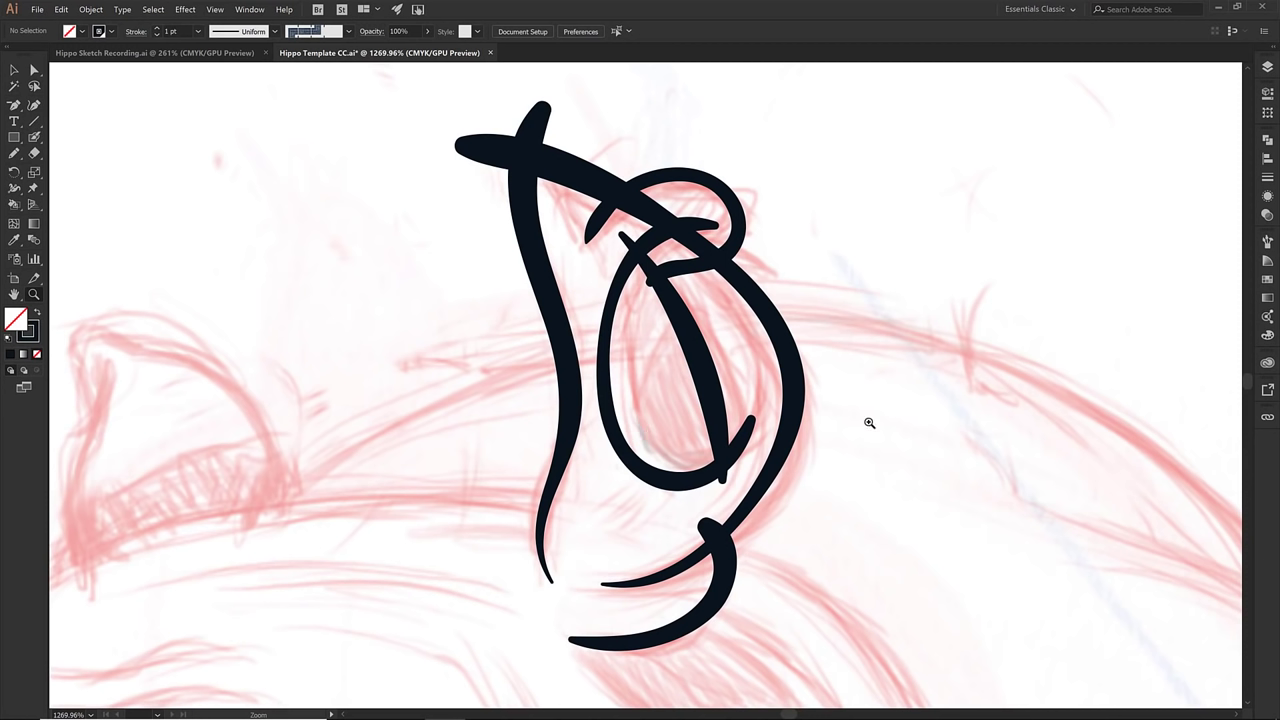
- Nudge the small loop stroke into place and stretch the diagonal ear stroke slightly taller
key(v)
click(692, 266)
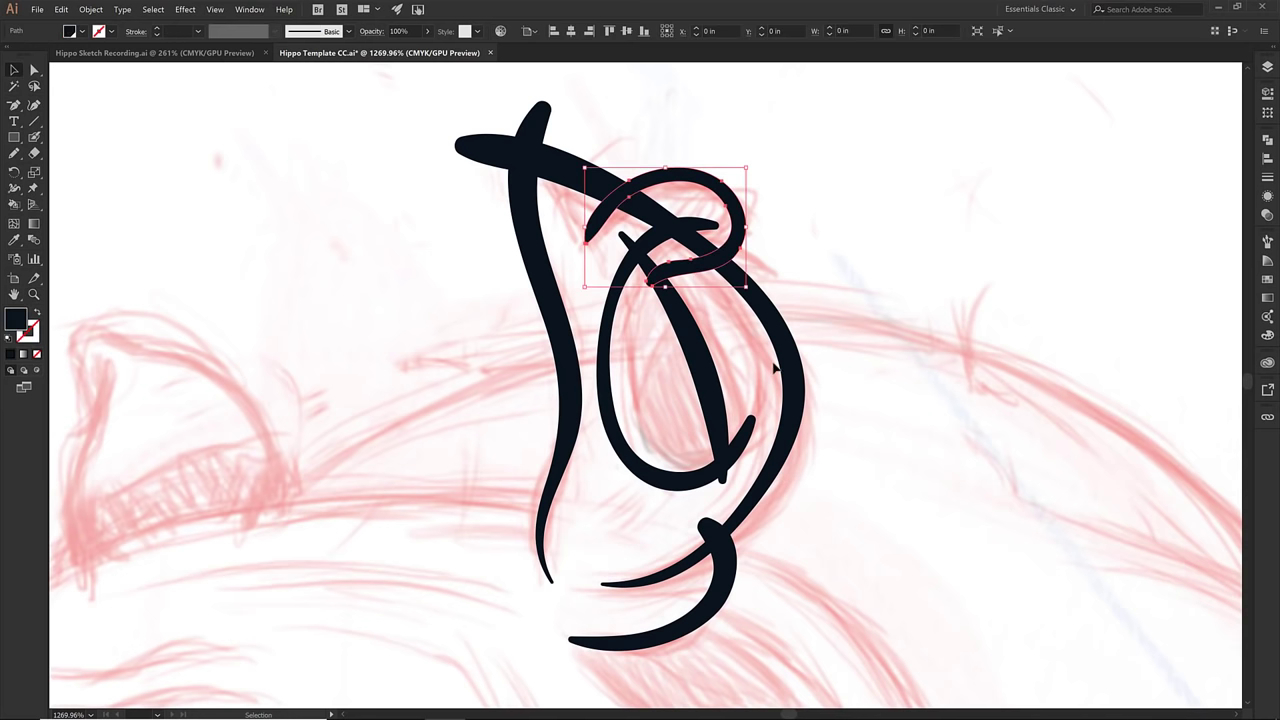
key(Right)
key(Right)
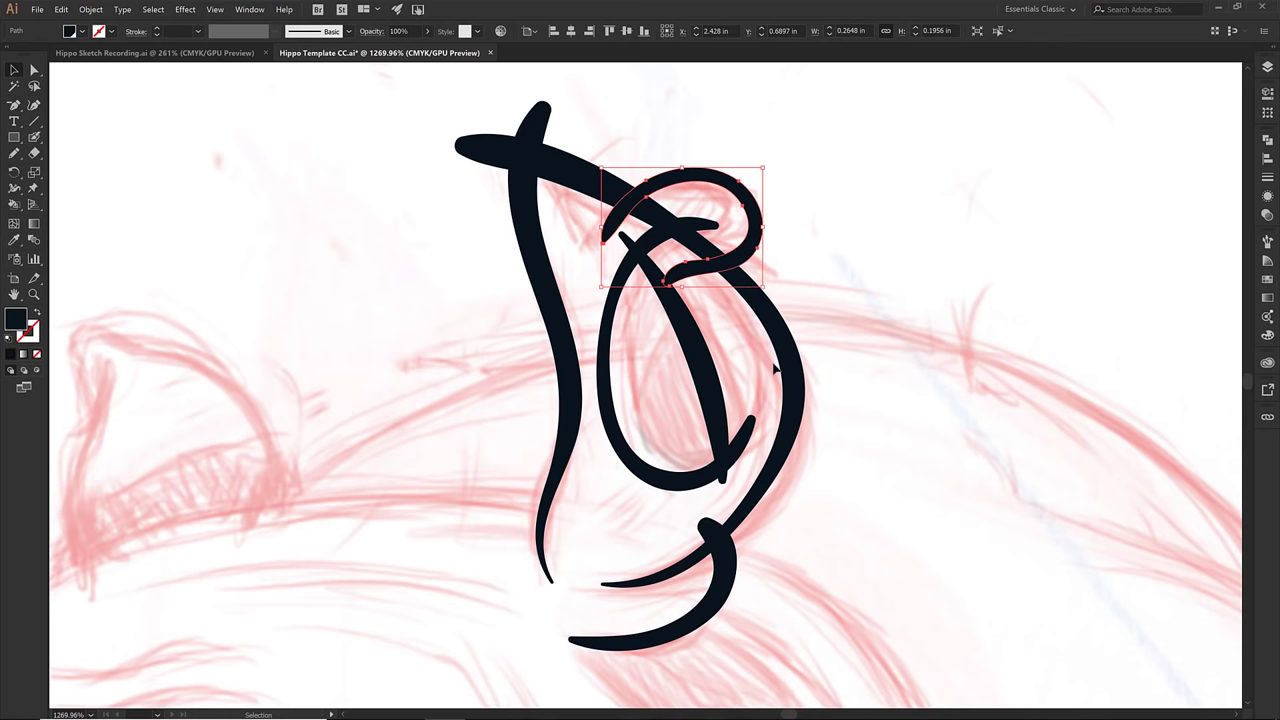
key(Left)
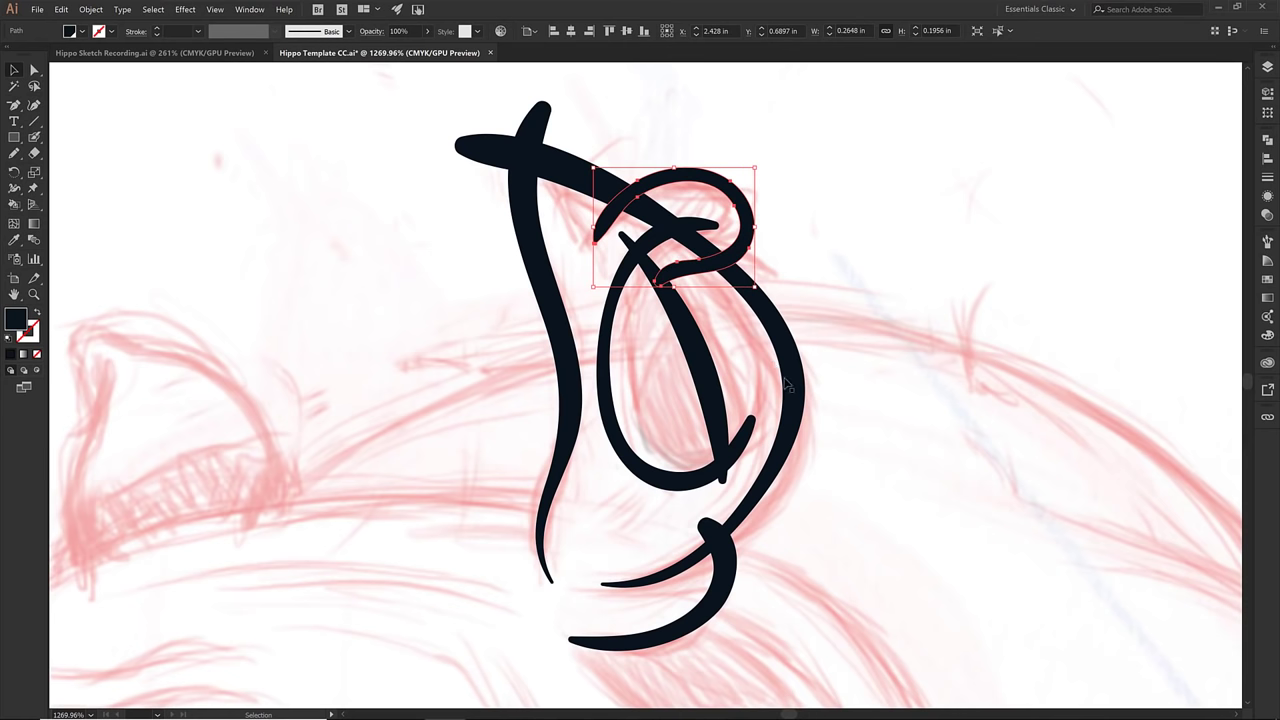
click(597, 150)
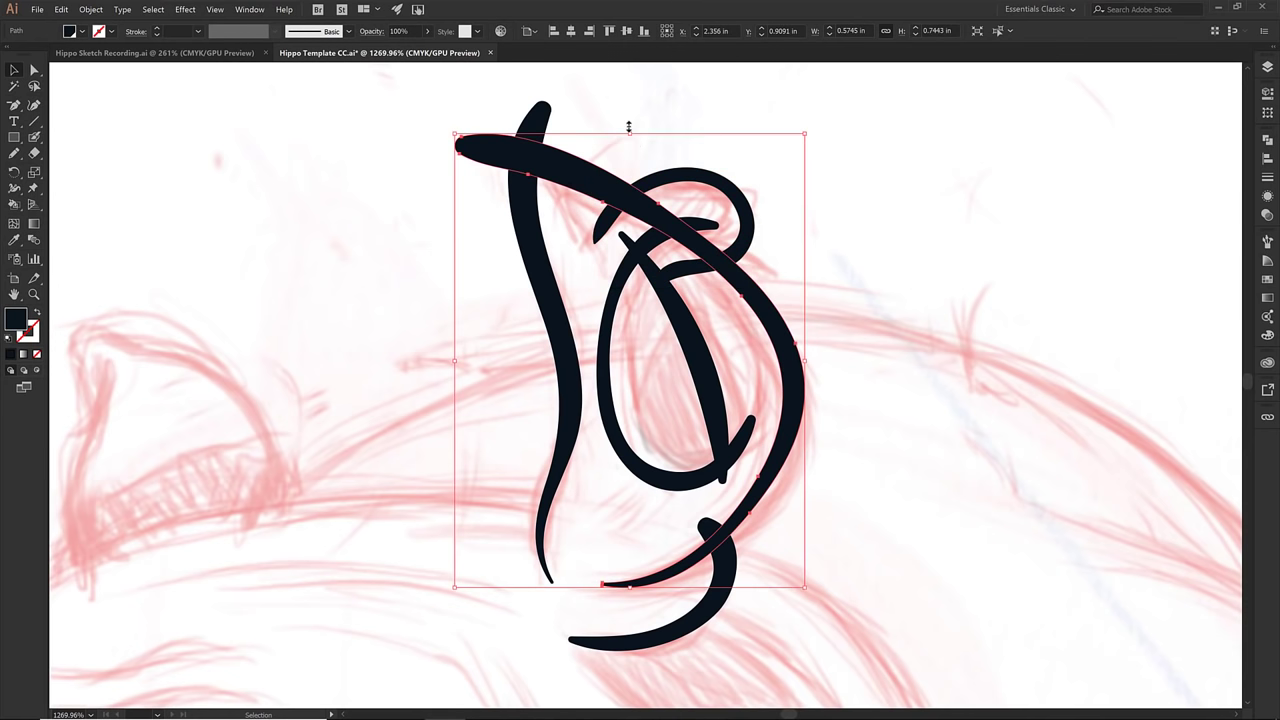
drag(629, 133, 630, 142)
click(400, 108)
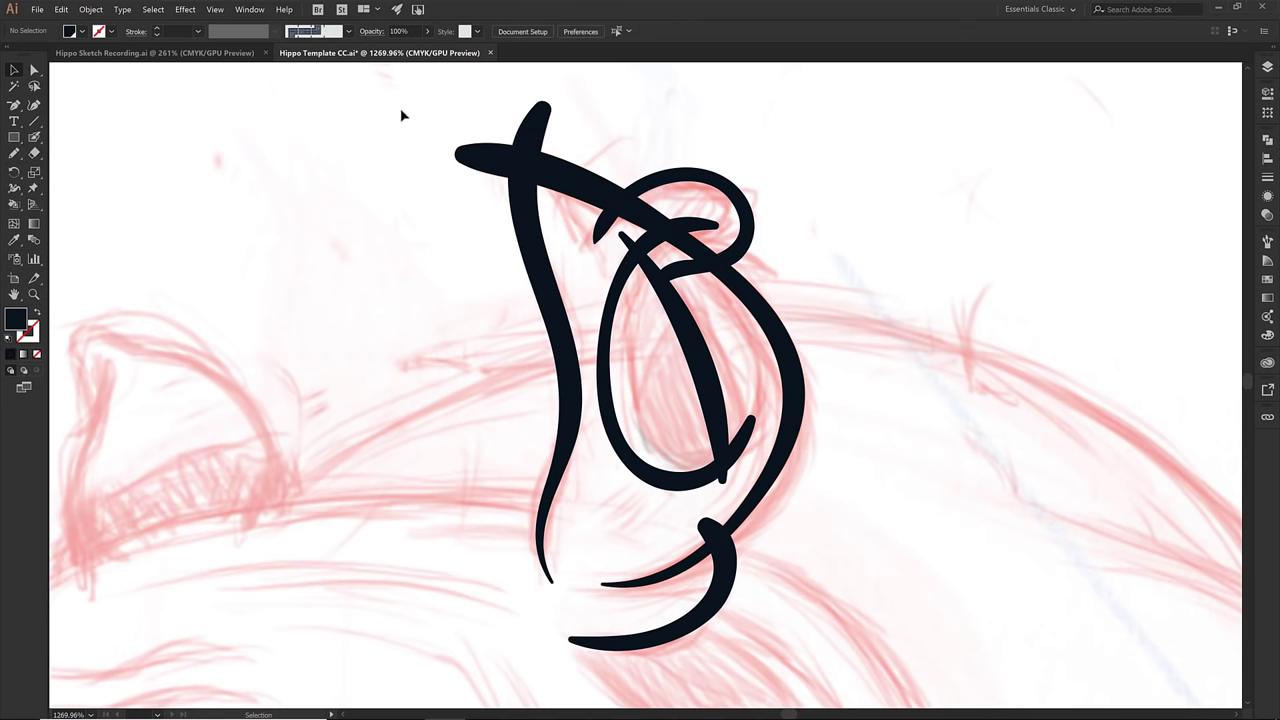
- Trim three overshooting ear stroke ends with Shape Builder, deselect, and zoom out
mouse_move(397, 96)
mouse_down()
mouse_move(787, 500)
mouse_move(826, 662)
mouse_up()
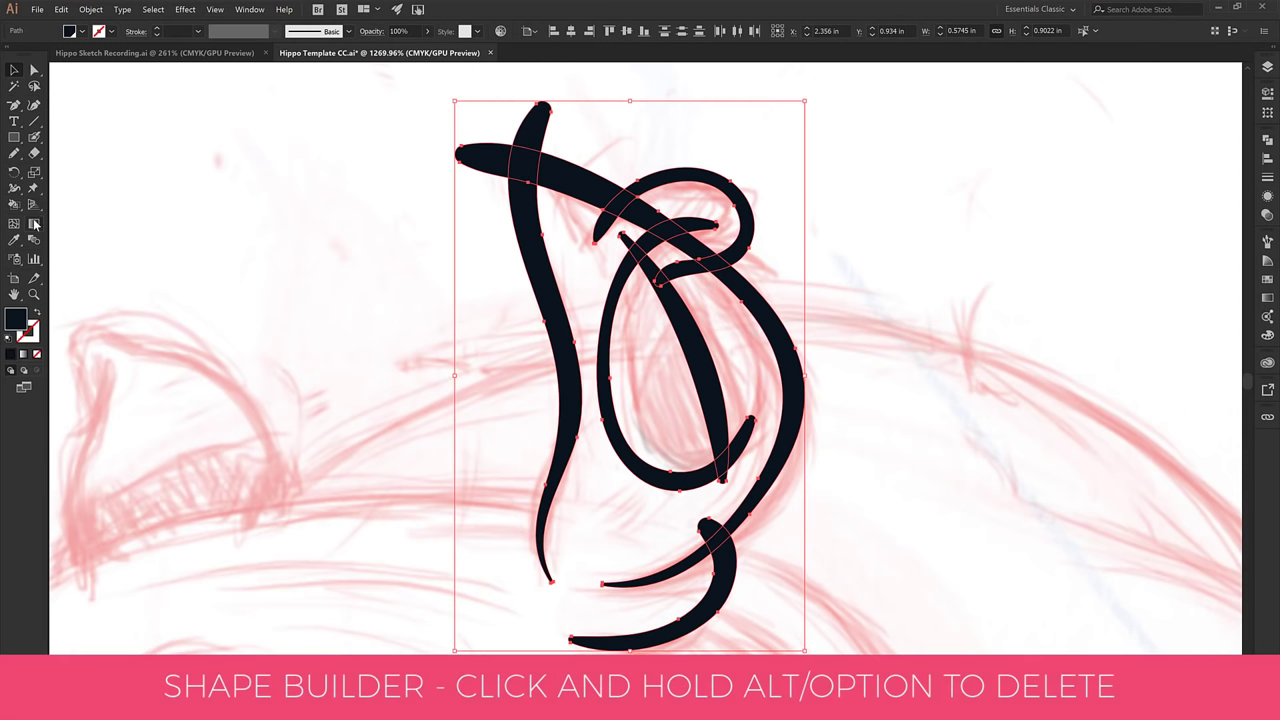
click(20, 204)
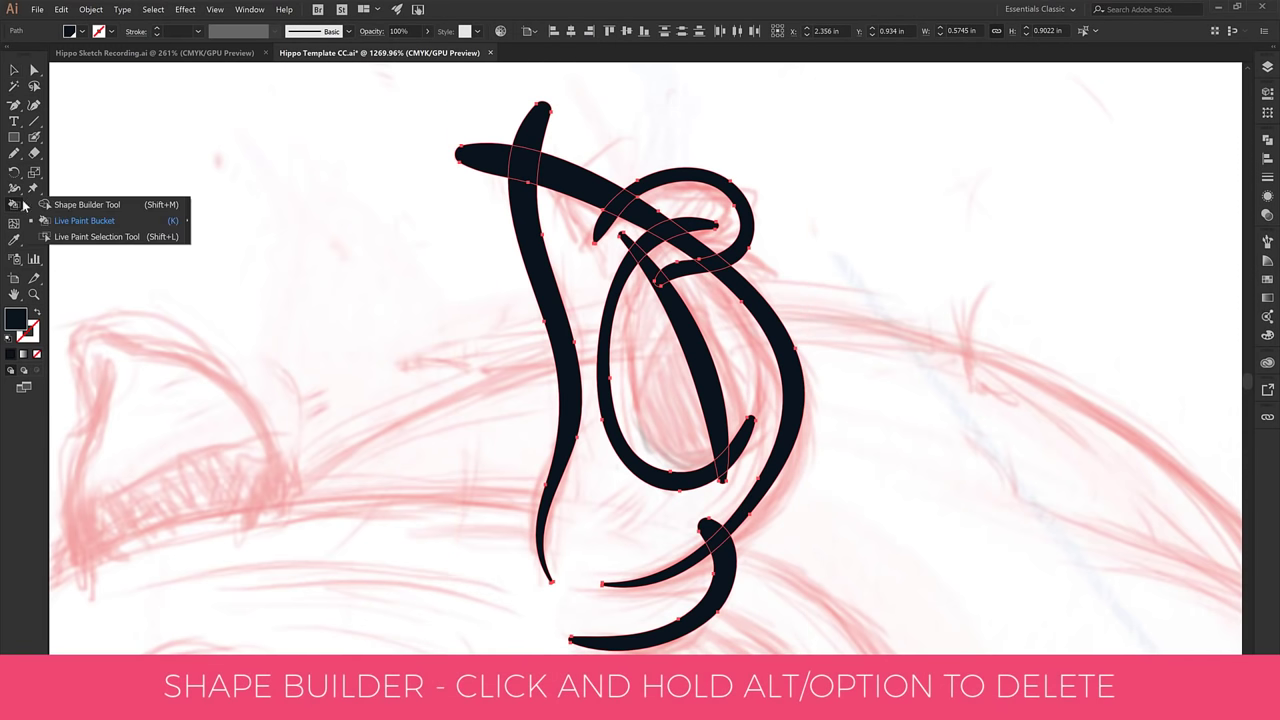
click(83, 205)
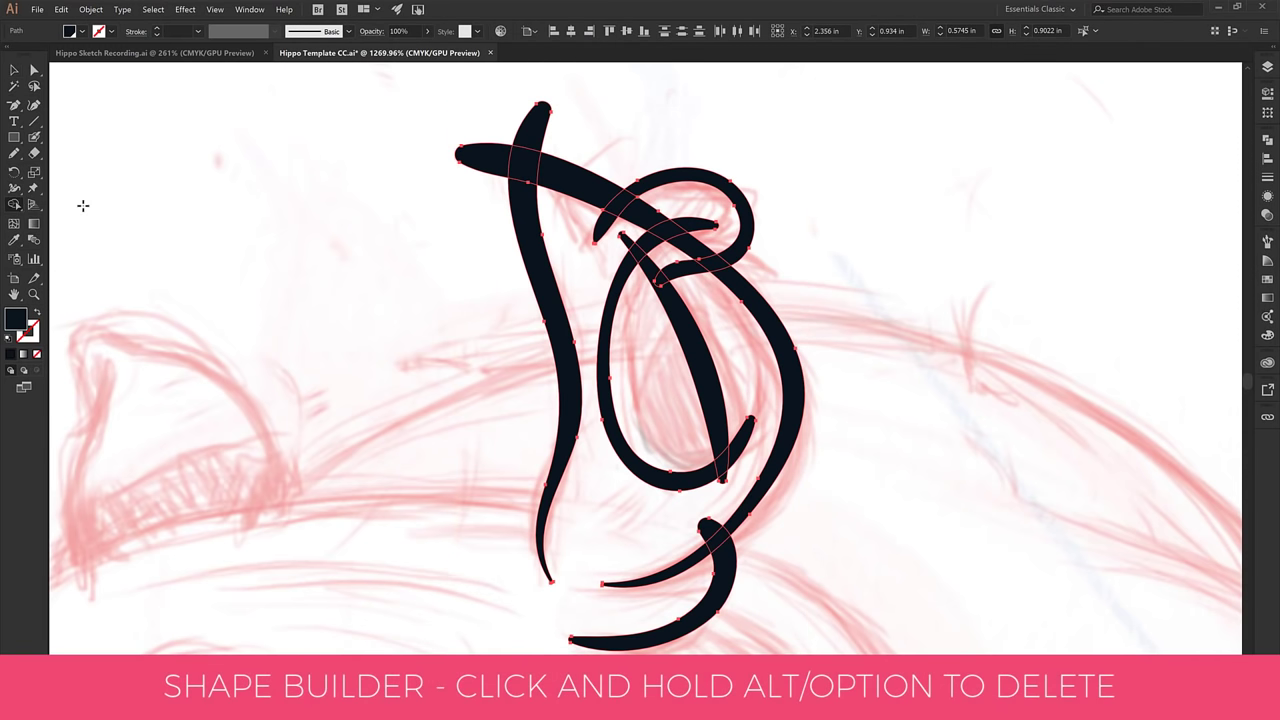
alt+click(495, 158)
alt+click(527, 122)
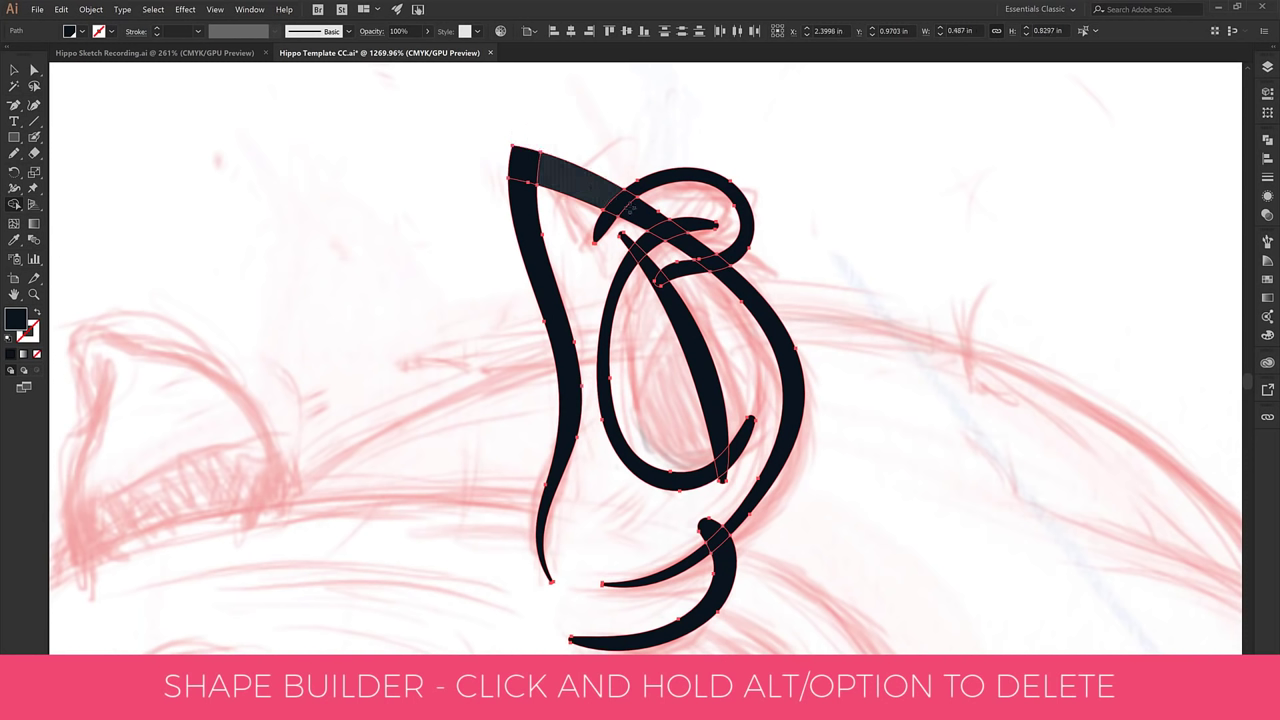
alt+click(698, 252)
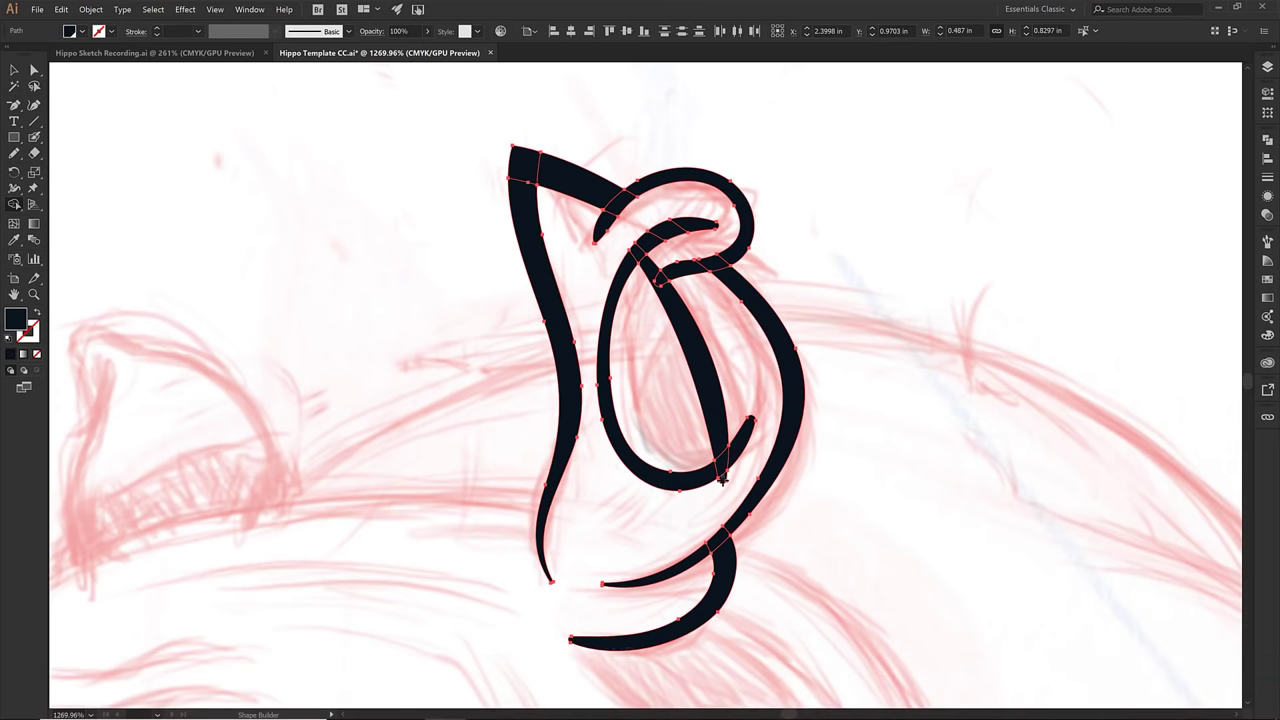
key(v)
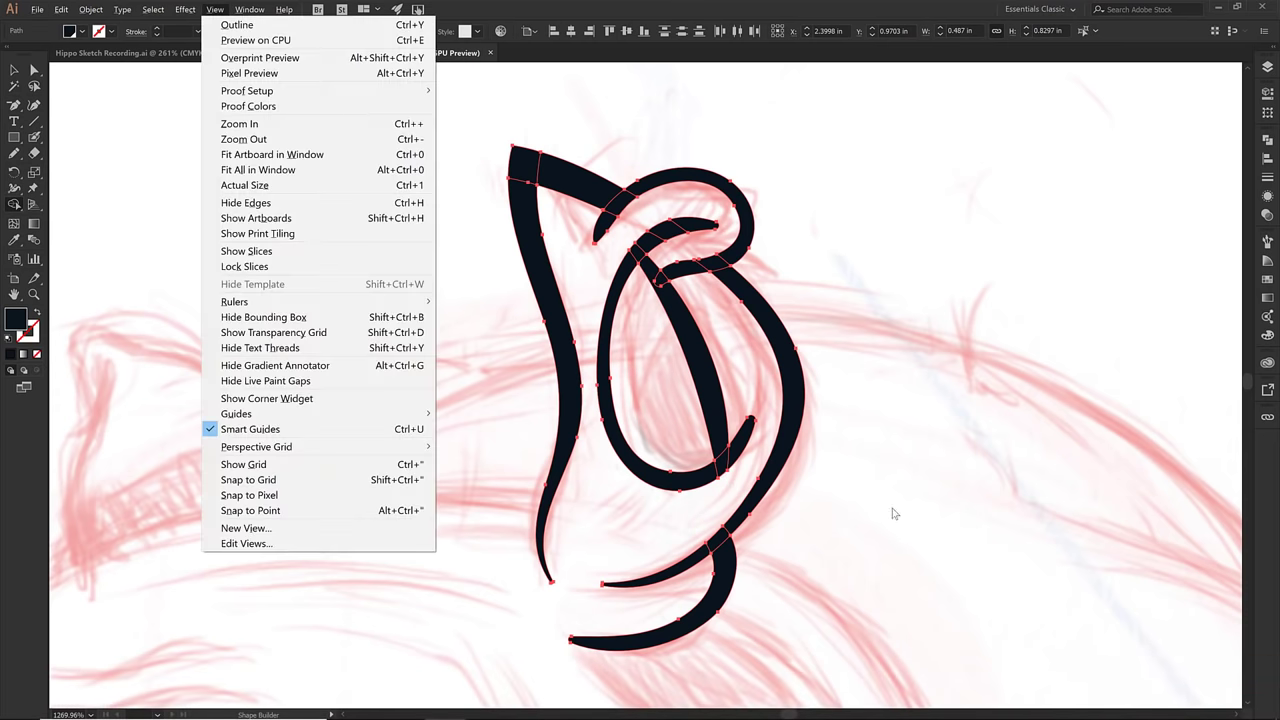
key(Escape)
key(v)
key(ctrl+shift+a)
key(ctrl+minus)
key(ctrl+minus)
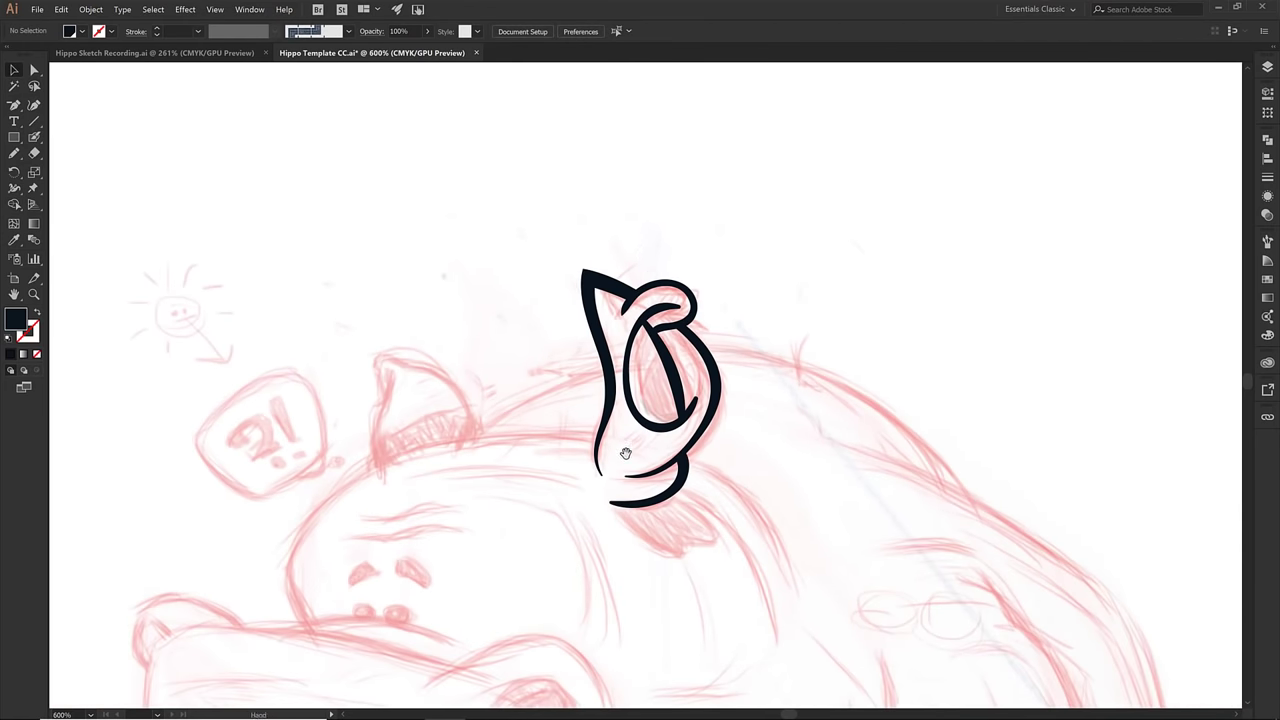
- Ink the eye's outer curve, inner arc and crossing strokes with the Blob Brush
mouse_move(628, 447)
mouse_down()
mouse_move(694, 361)
mouse_move(710, 280)
mouse_move(695, 270)
mouse_up()
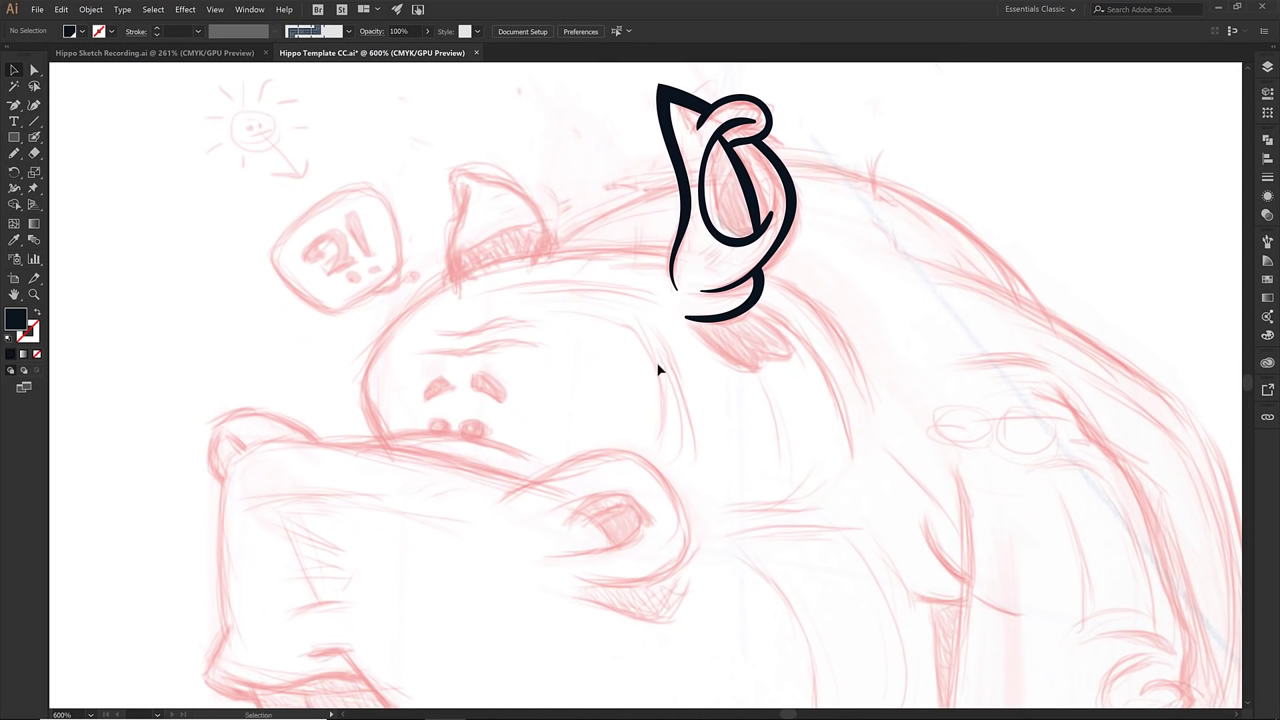
key(shift+b)
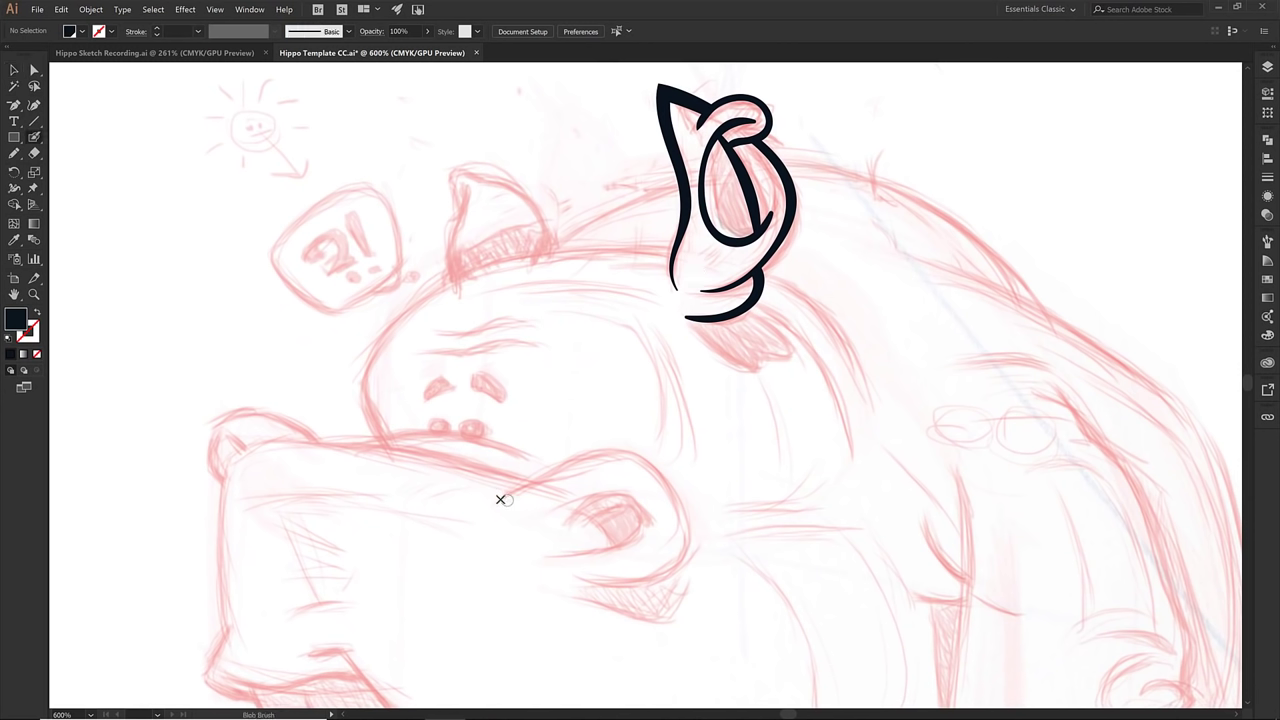
mouse_move(548, 473)
mouse_down()
mouse_move(626, 457)
mouse_move(669, 491)
mouse_move(689, 542)
mouse_move(655, 580)
mouse_move(554, 591)
mouse_up()
drag(530, 524, 650, 538)
mouse_move(548, 560)
mouse_down()
mouse_move(609, 551)
mouse_move(637, 518)
mouse_move(629, 490)
mouse_move(608, 481)
mouse_up()
key(v)
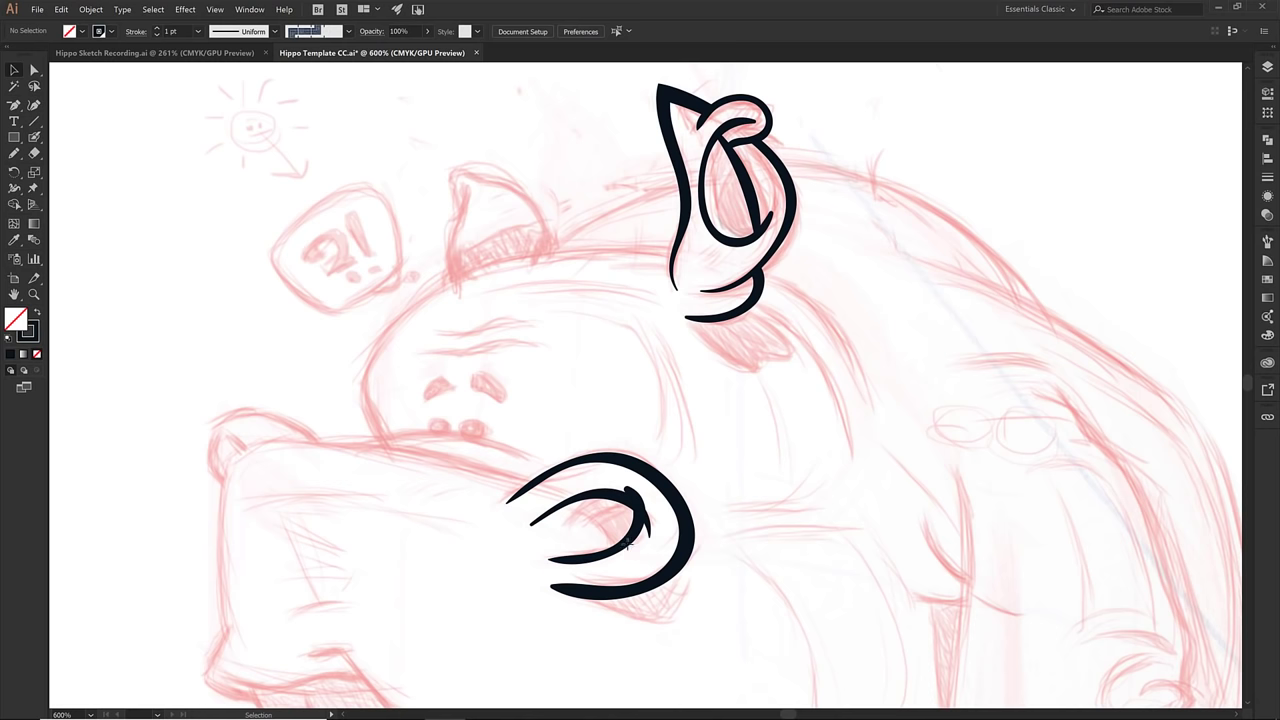
click(625, 546)
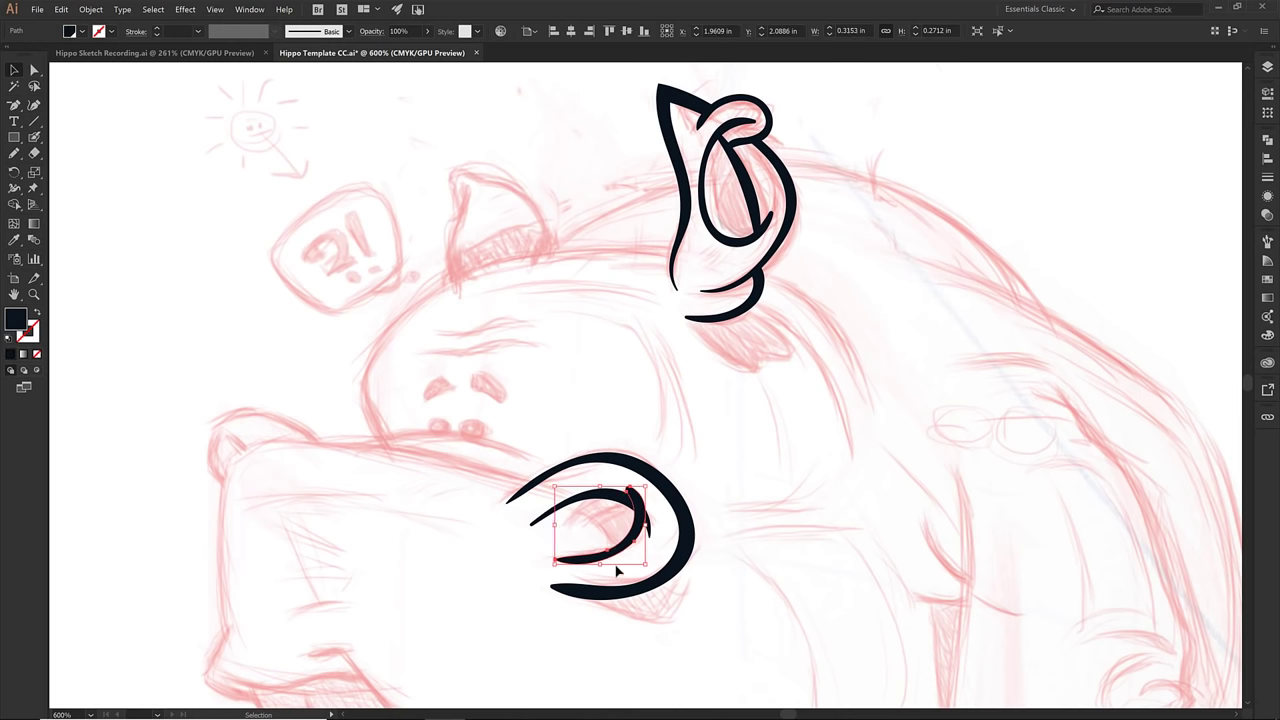
click(617, 570)
key(shift+b)
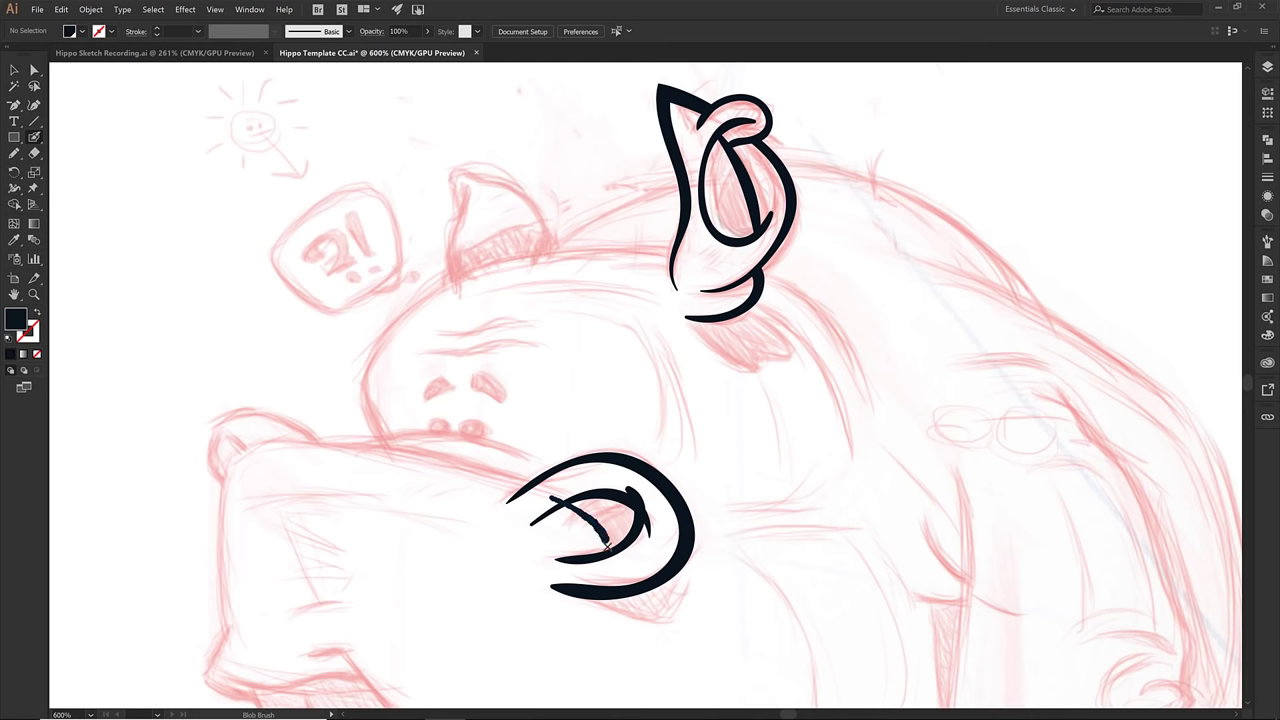
drag(610, 567, 610, 574)
- Trim three protruding eye stroke tips with Shape Builder, then deselect and frame the snout
key(z)
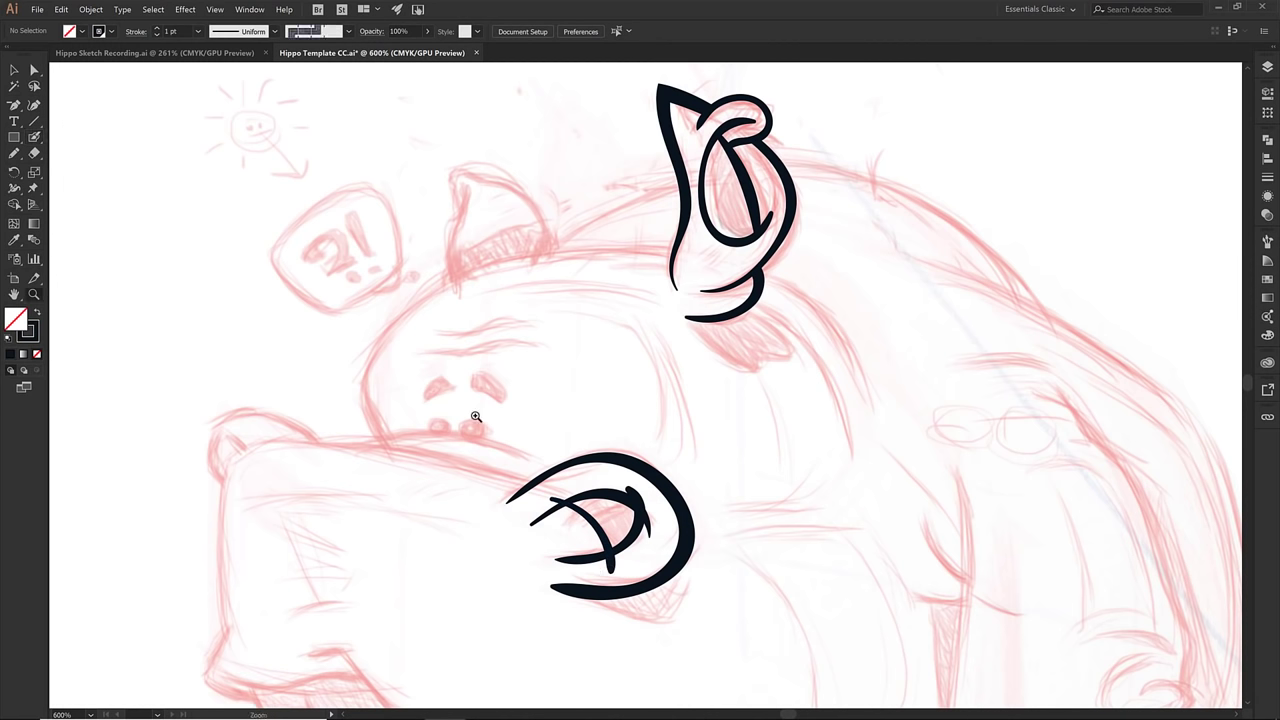
mouse_move(475, 415)
mouse_down()
mouse_move(691, 621)
mouse_move(764, 656)
mouse_up()
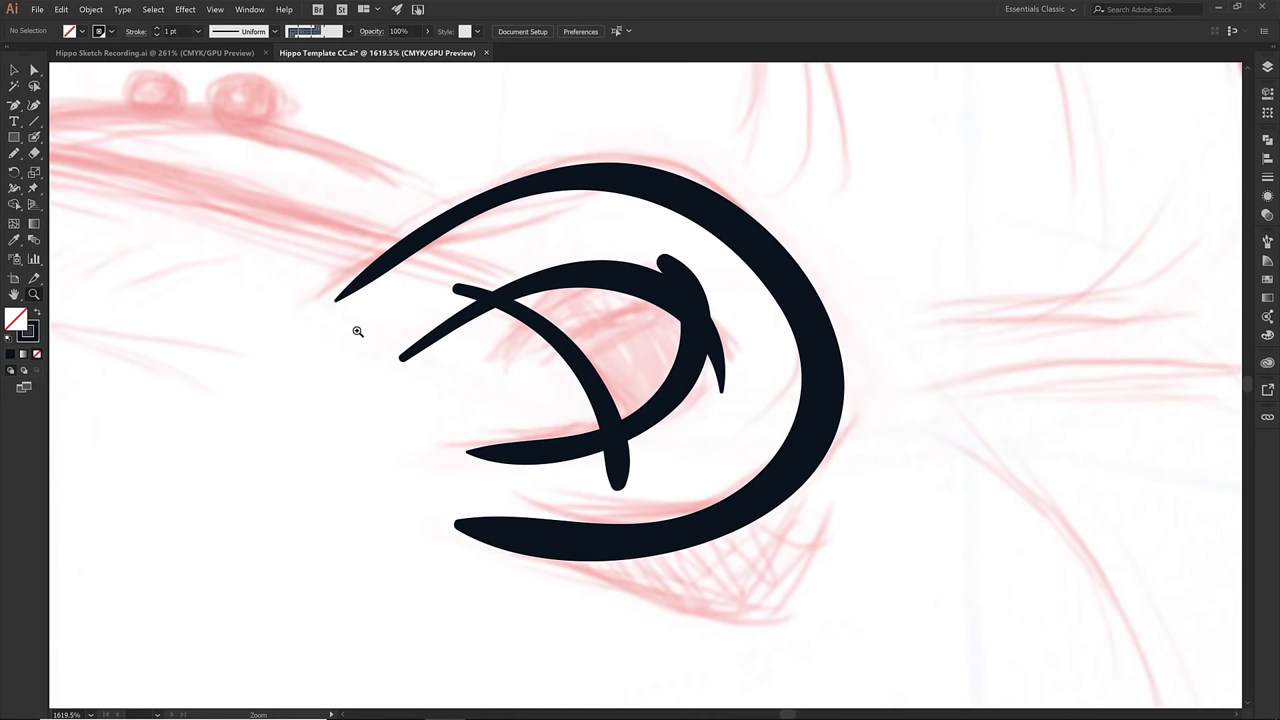
key(v)
drag(318, 114, 848, 560)
click(14, 205)
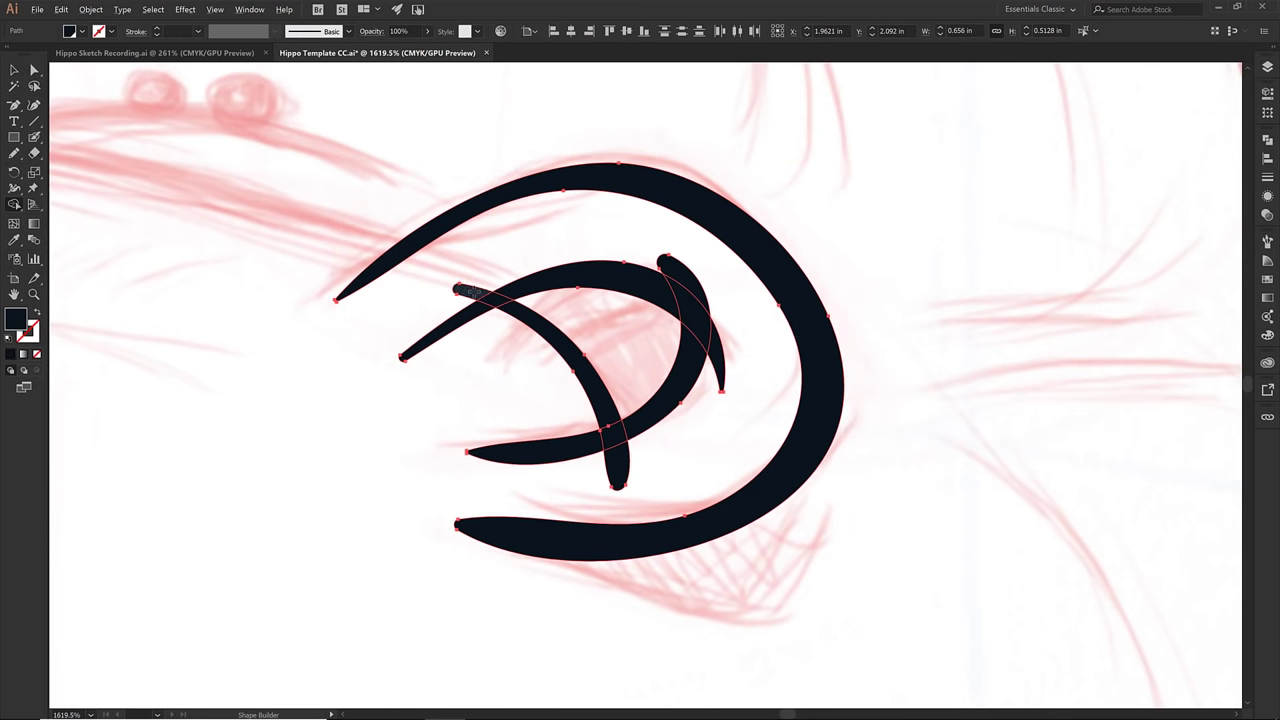
alt+click(465, 291)
alt+click(665, 262)
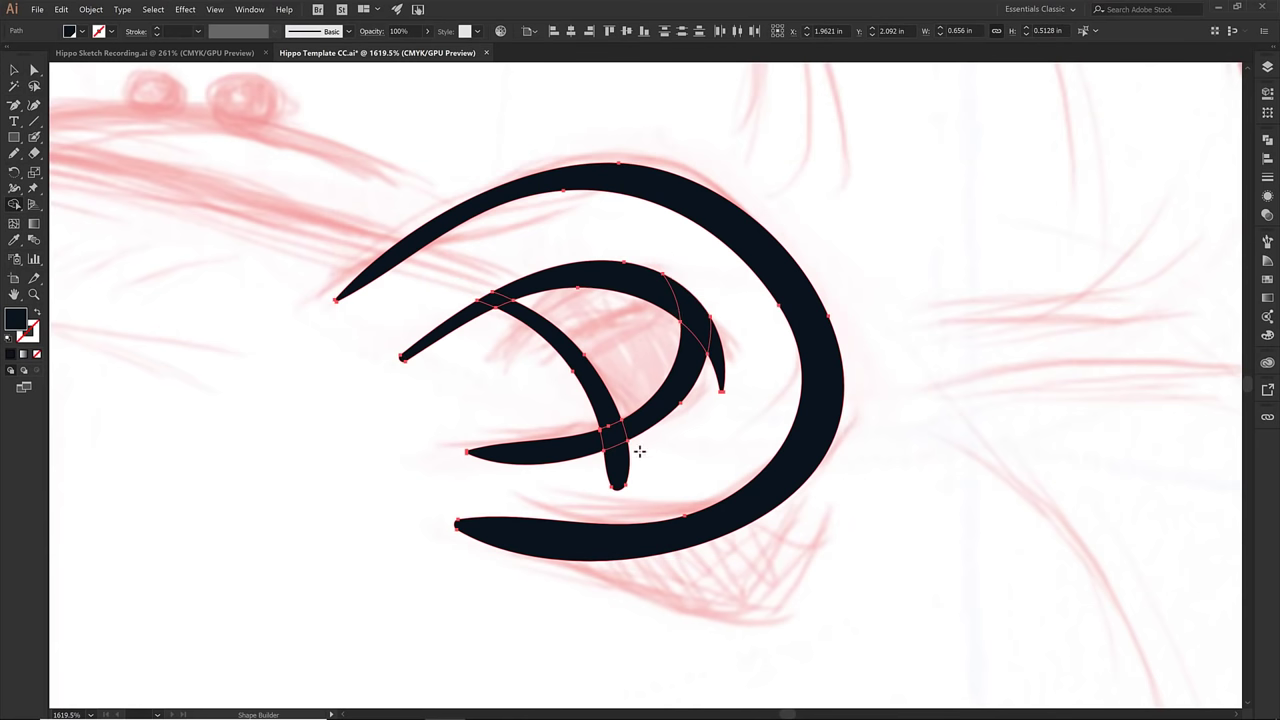
alt+click(617, 468)
key(v)
key(ctrl+shift+a)
scroll(915, 260, down, 5)
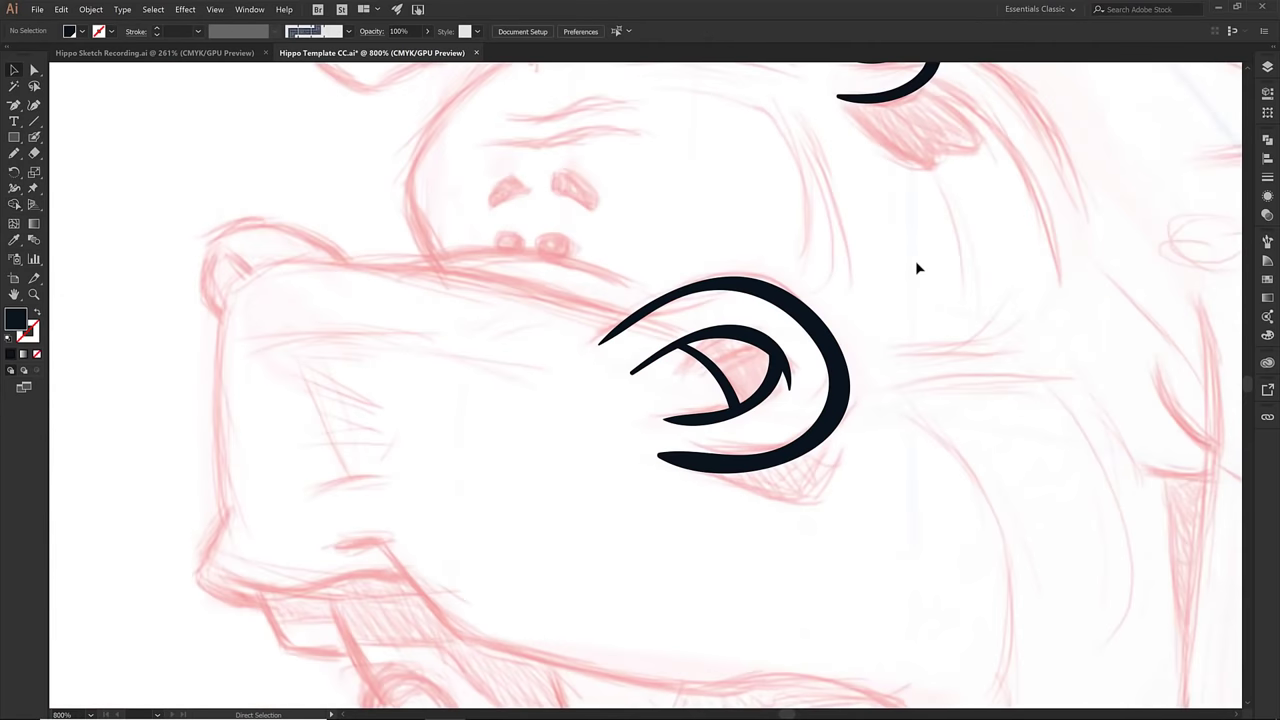
drag(774, 439, 743, 418)
- Paint the snout's top line and the rounded bump at its tip
key(shift+b)
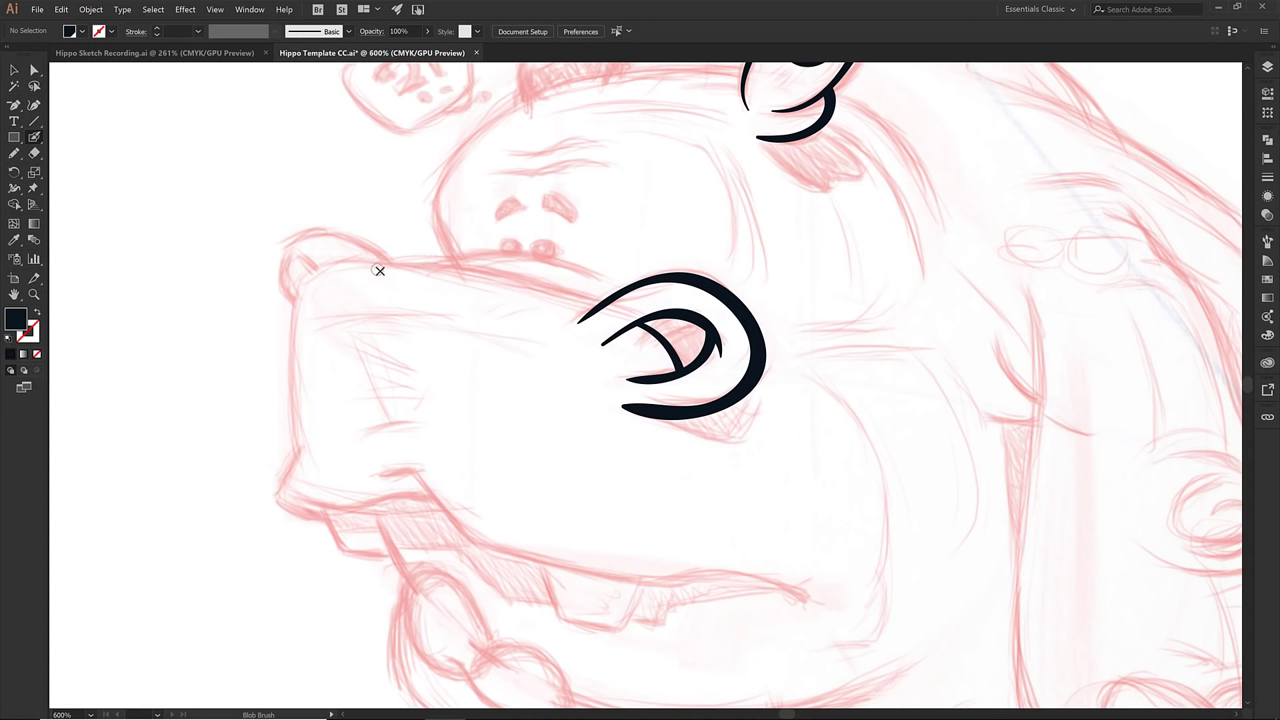
mouse_move(379, 270)
mouse_down()
mouse_move(502, 258)
mouse_move(592, 280)
mouse_up()
key(shift+x)
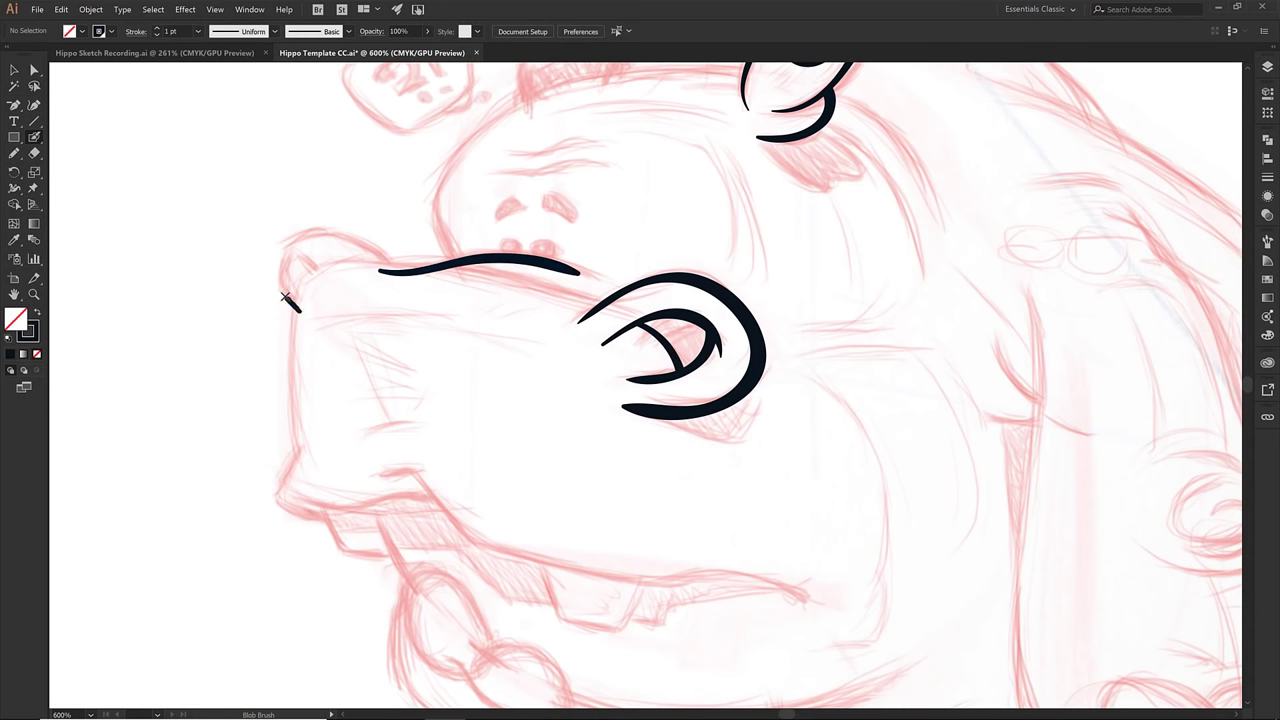
mouse_move(284, 269)
mouse_down()
mouse_move(300, 238)
mouse_move(325, 232)
mouse_move(375, 246)
mouse_move(399, 283)
mouse_up()
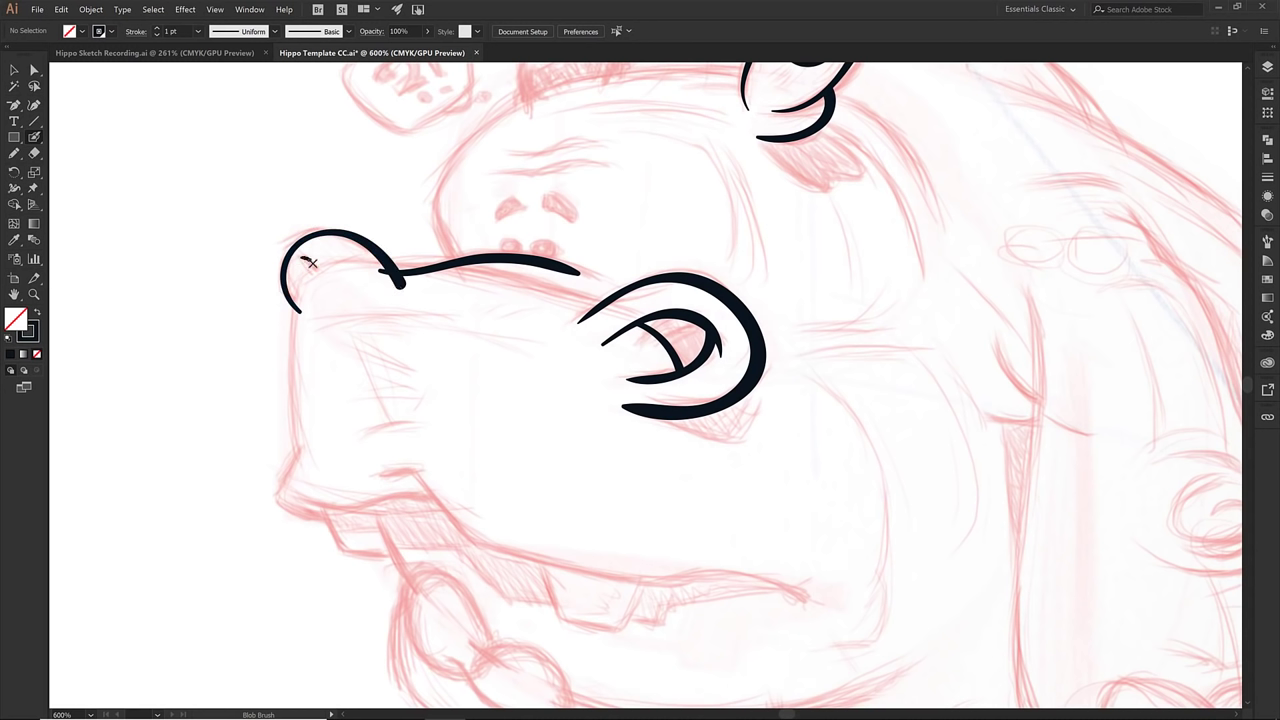
drag(311, 263, 326, 289)
- Ink the lower jaw line, the chin stroke and the snout's left side
mouse_move(398, 472)
mouse_down()
mouse_move(437, 478)
mouse_move(409, 469)
mouse_move(460, 528)
mouse_move(509, 553)
mouse_move(653, 584)
mouse_move(726, 571)
mouse_move(810, 595)
mouse_up()
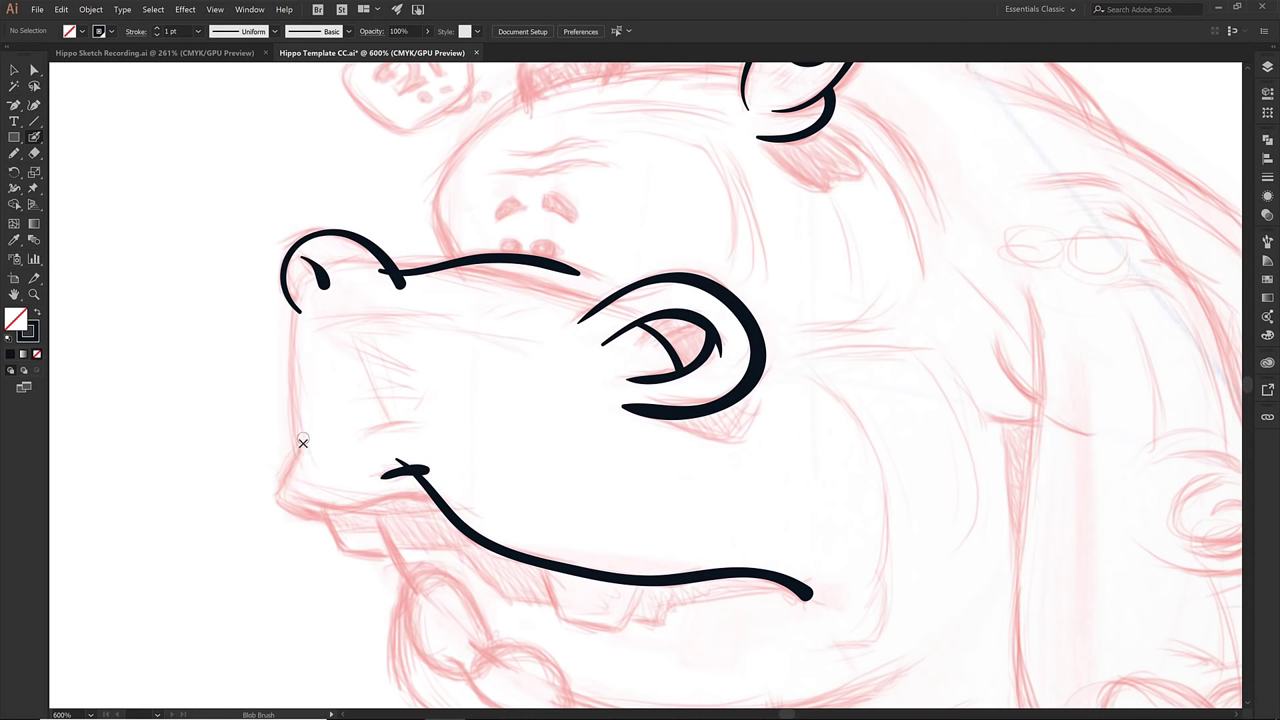
mouse_move(303, 442)
mouse_down()
mouse_move(280, 490)
mouse_move(337, 525)
mouse_move(350, 525)
mouse_move(314, 501)
mouse_move(396, 508)
mouse_move(456, 490)
mouse_up()
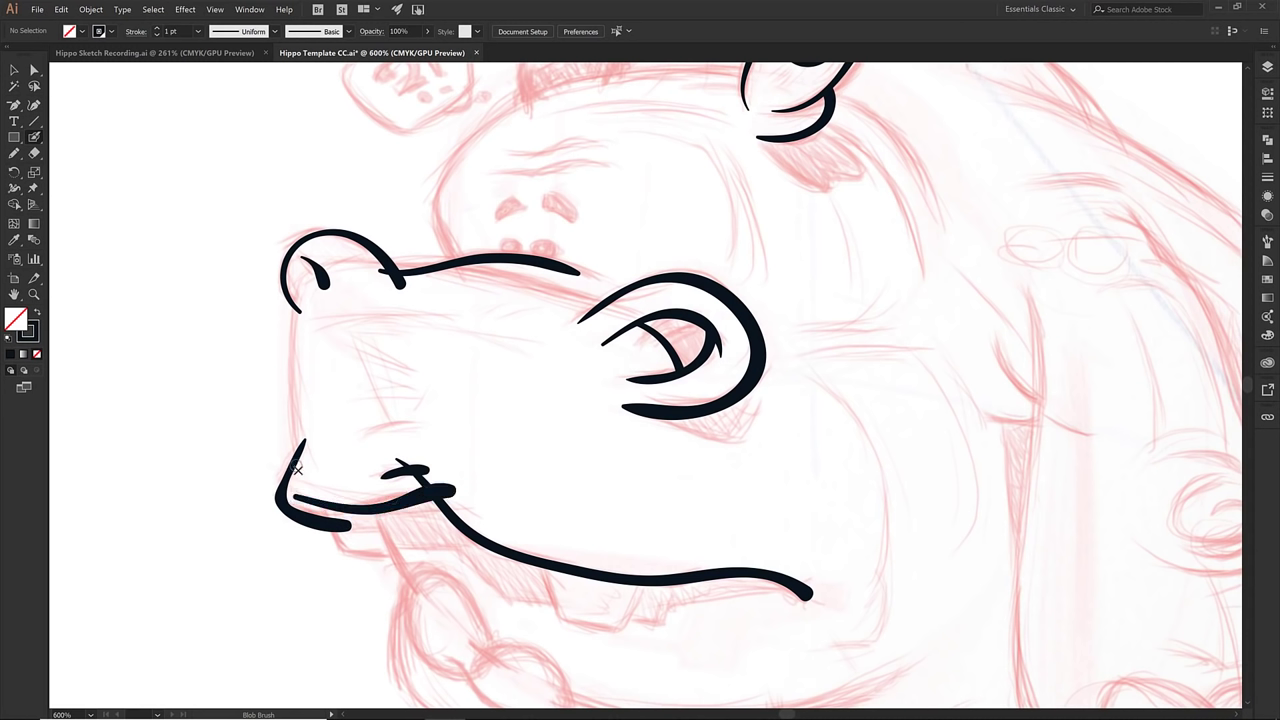
mouse_move(302, 472)
mouse_down()
mouse_move(291, 335)
mouse_move(315, 276)
mouse_move(430, 263)
mouse_move(552, 290)
mouse_up()
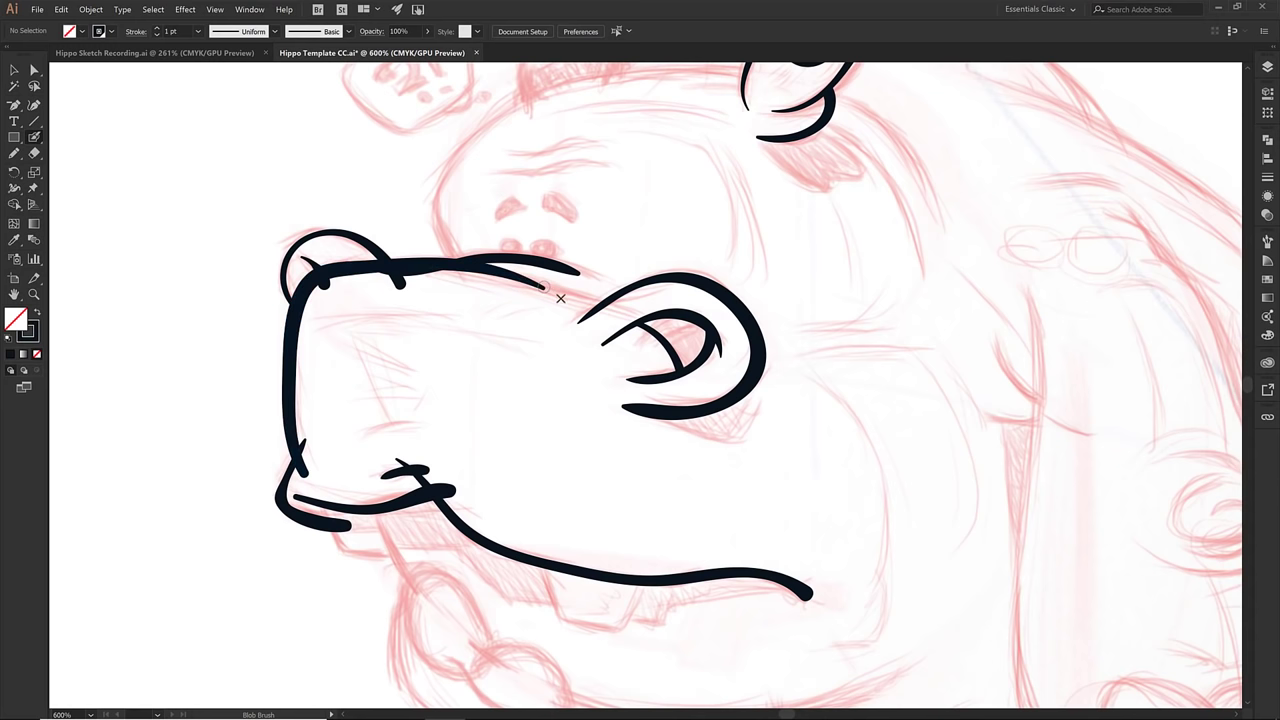
drag(362, 437, 375, 430)
drag(503, 386, 456, 493)
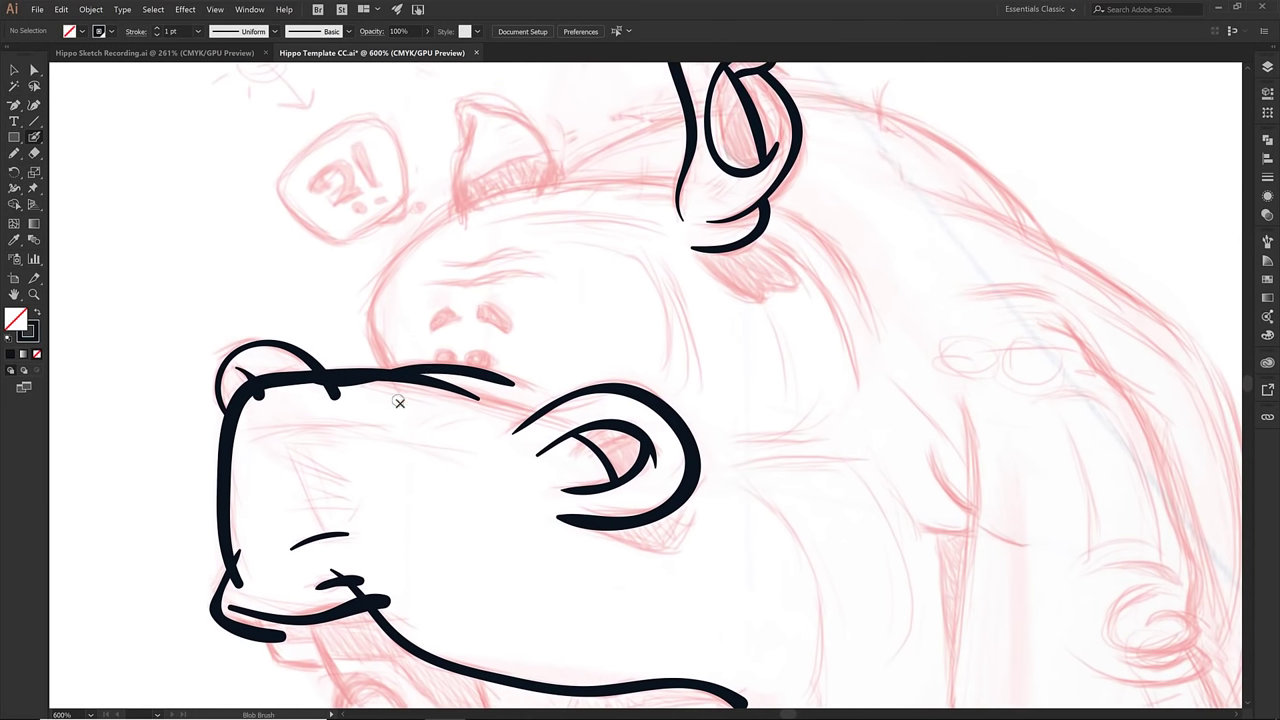
- Ink the forehead line and both ears, then draw a small ellipse for the first nostril
mouse_move(400, 397)
mouse_down()
mouse_move(373, 305)
mouse_move(390, 268)
mouse_move(423, 234)
mouse_move(495, 200)
mouse_move(600, 183)
mouse_move(709, 192)
mouse_move(835, 245)
mouse_up()
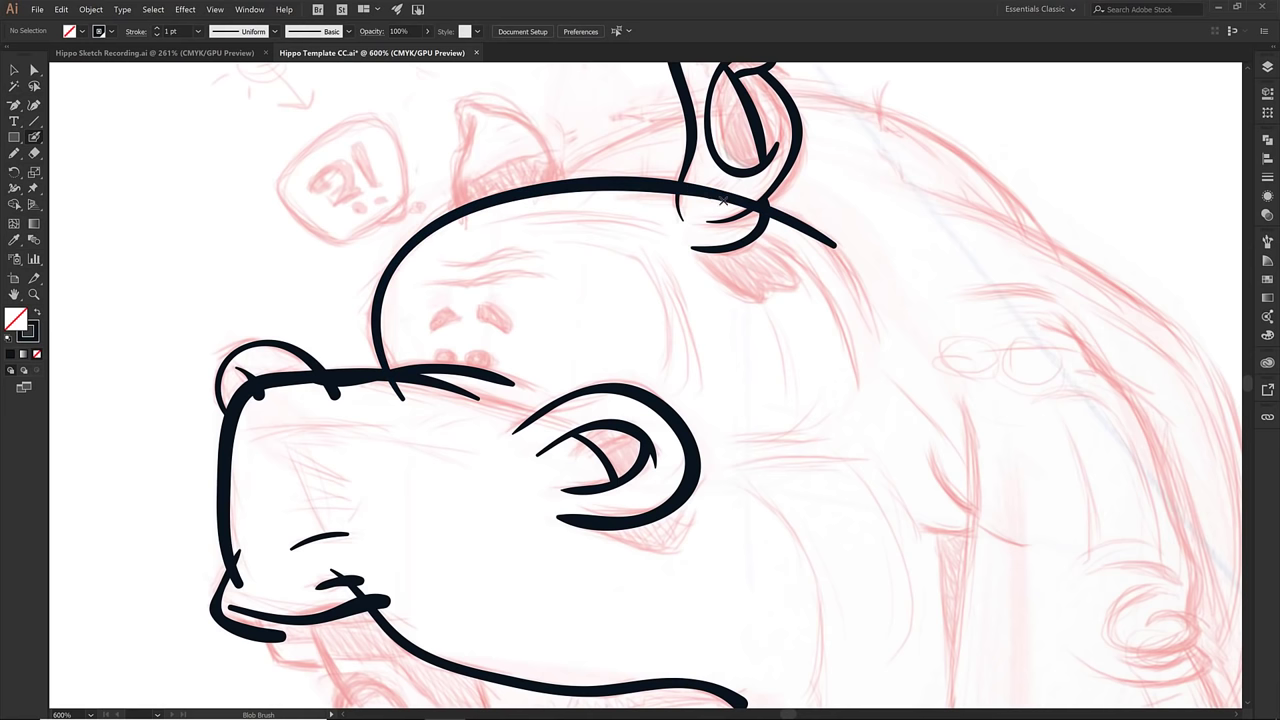
drag(723, 198, 832, 292)
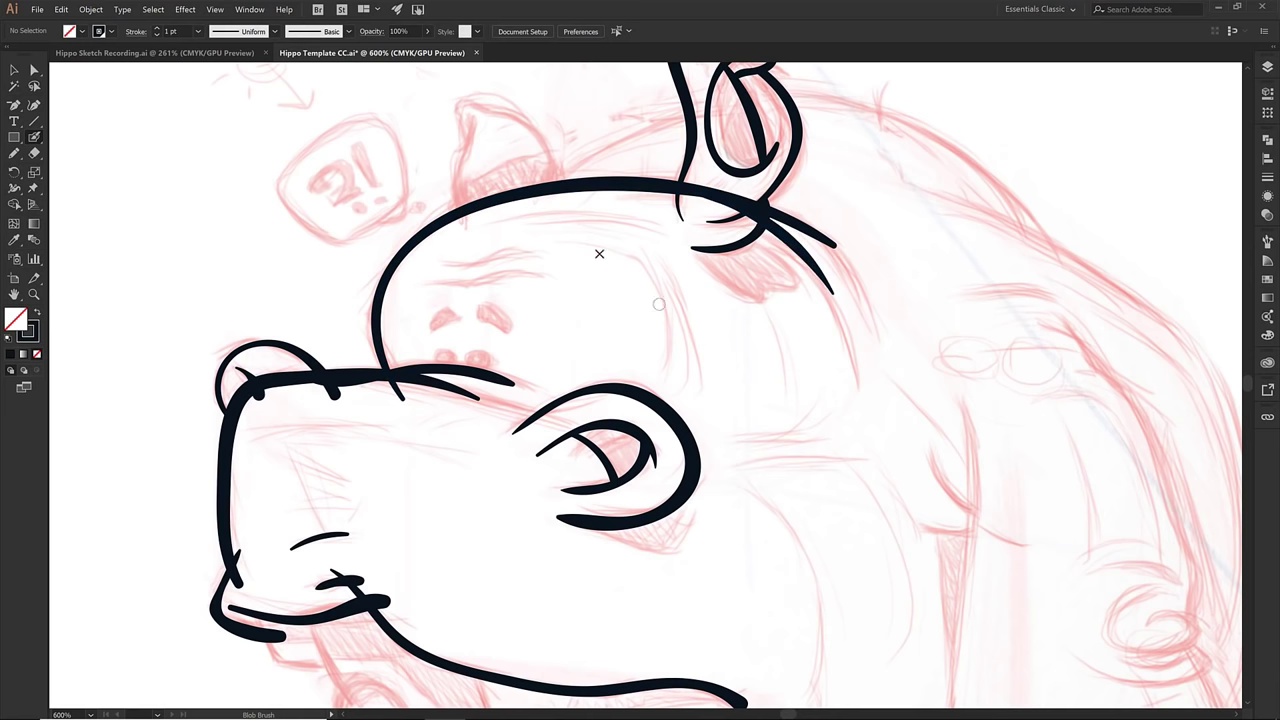
mouse_move(453, 198)
mouse_down()
mouse_move(470, 146)
mouse_move(456, 124)
mouse_move(467, 164)
mouse_move(456, 118)
mouse_move(470, 106)
mouse_move(536, 136)
mouse_move(563, 198)
mouse_up()
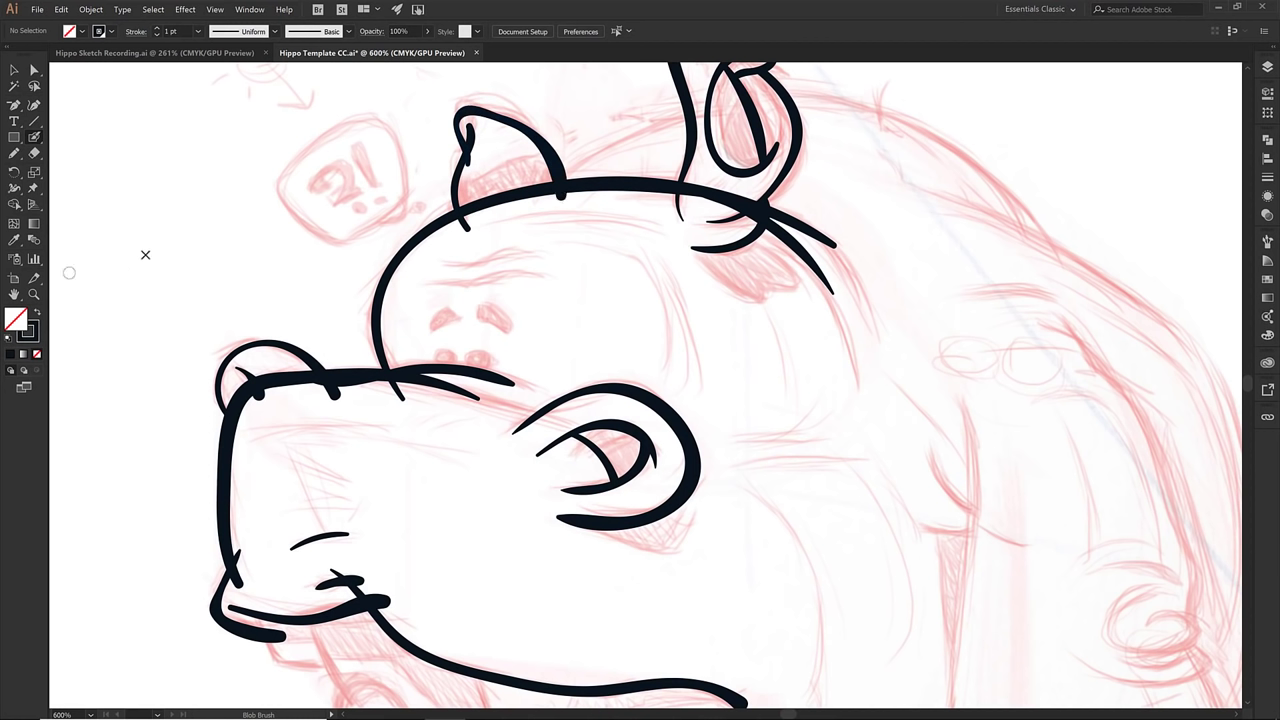
key(l)
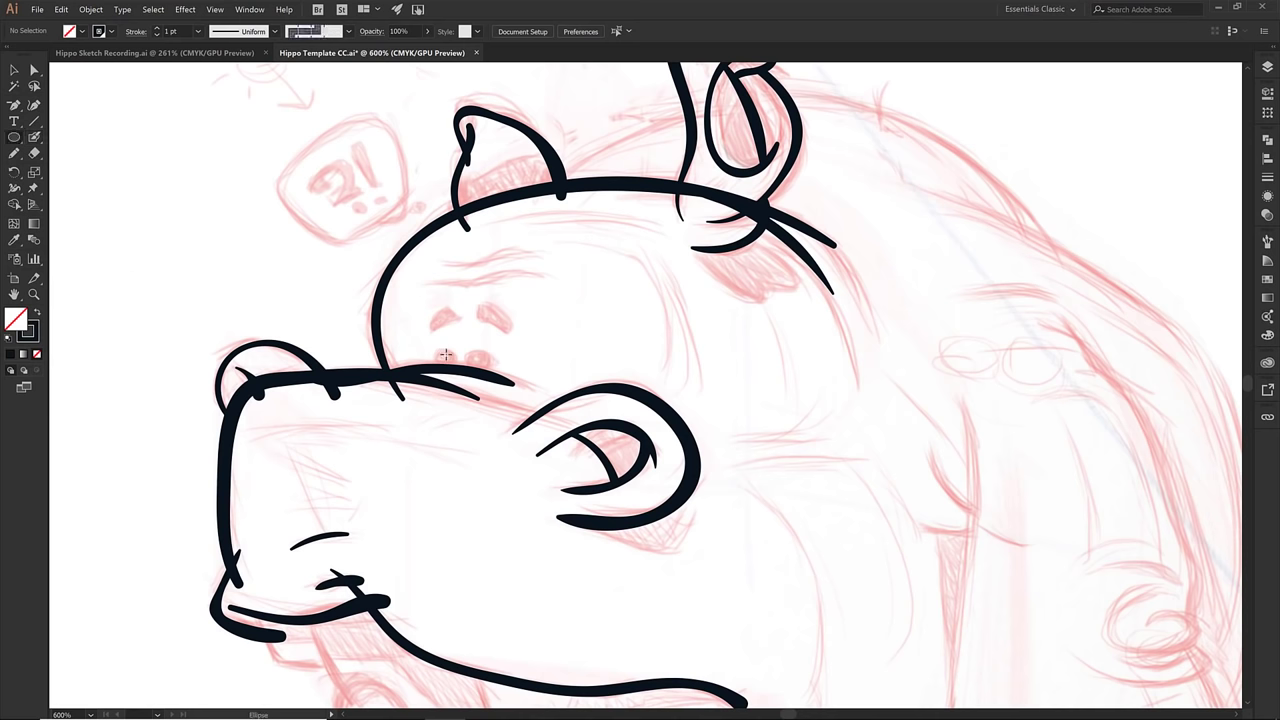
drag(450, 358, 479, 364)
- Make both nostril ovals solid black with no outline
key(v)
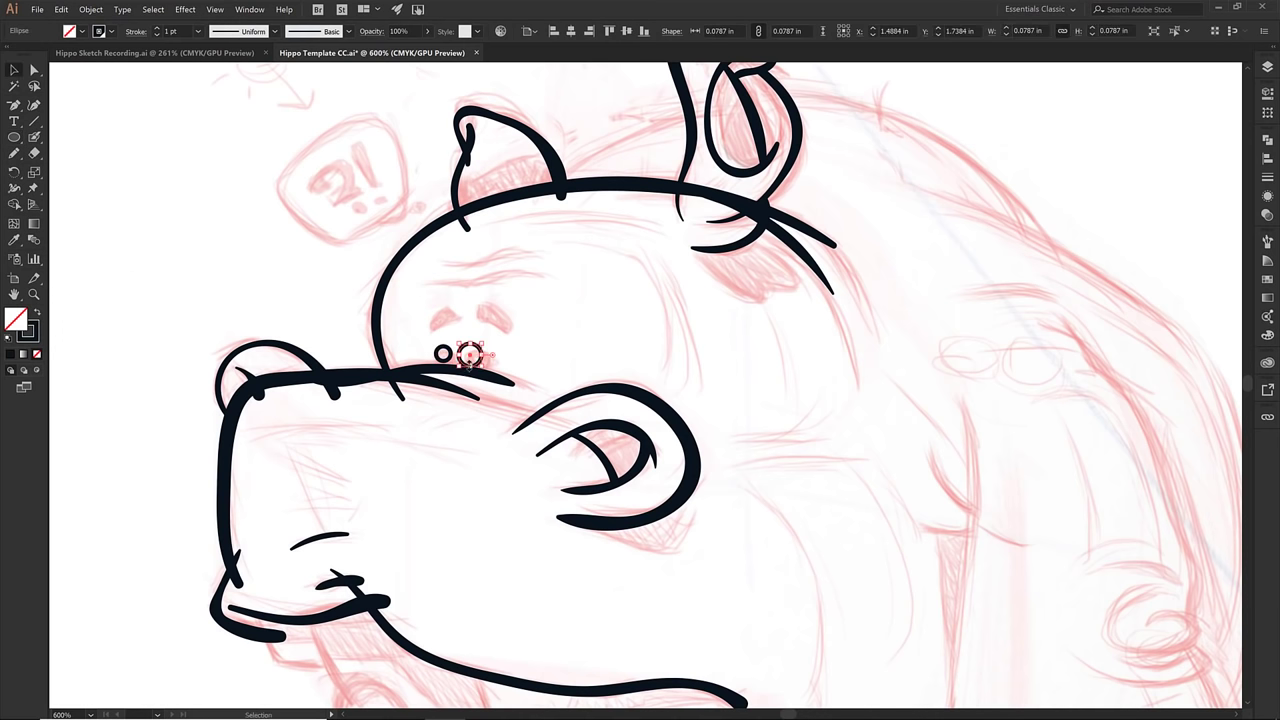
shift+click(443, 353)
key(shift+x)
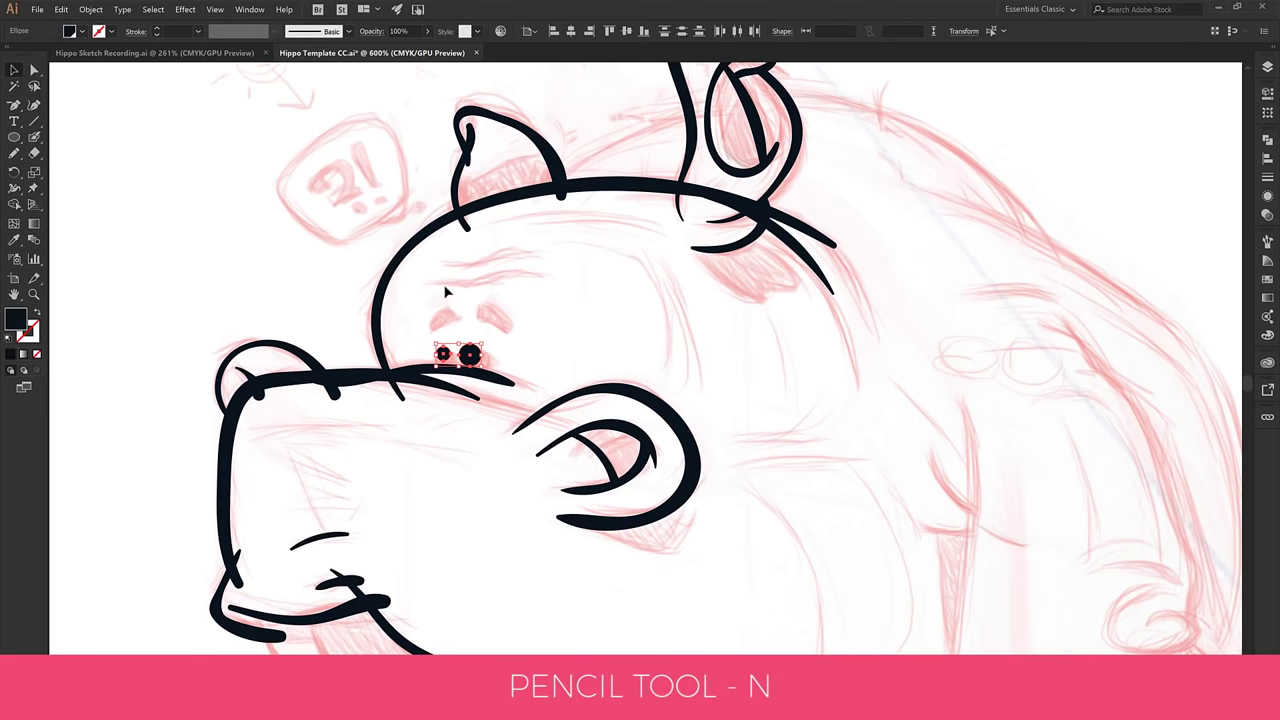
- Trace both eye shapes with the Pencil and fill them with the nostrils' black
key(n)
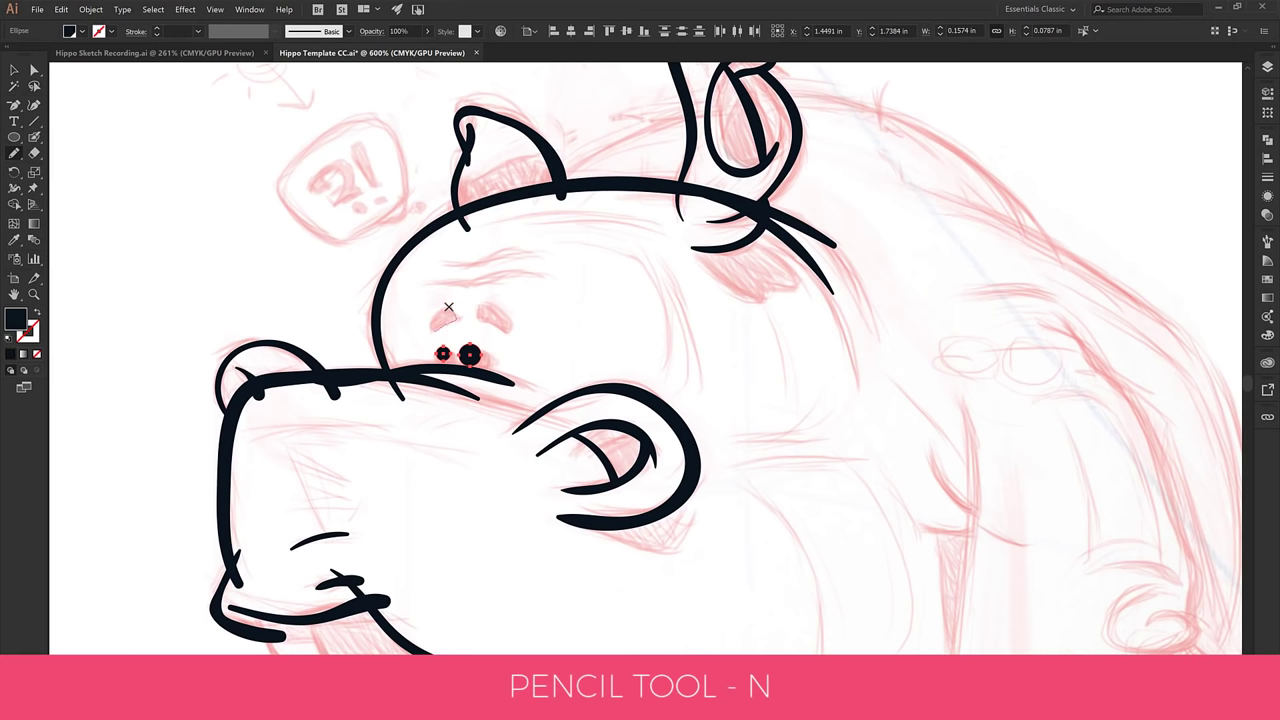
drag(433, 330, 435, 328)
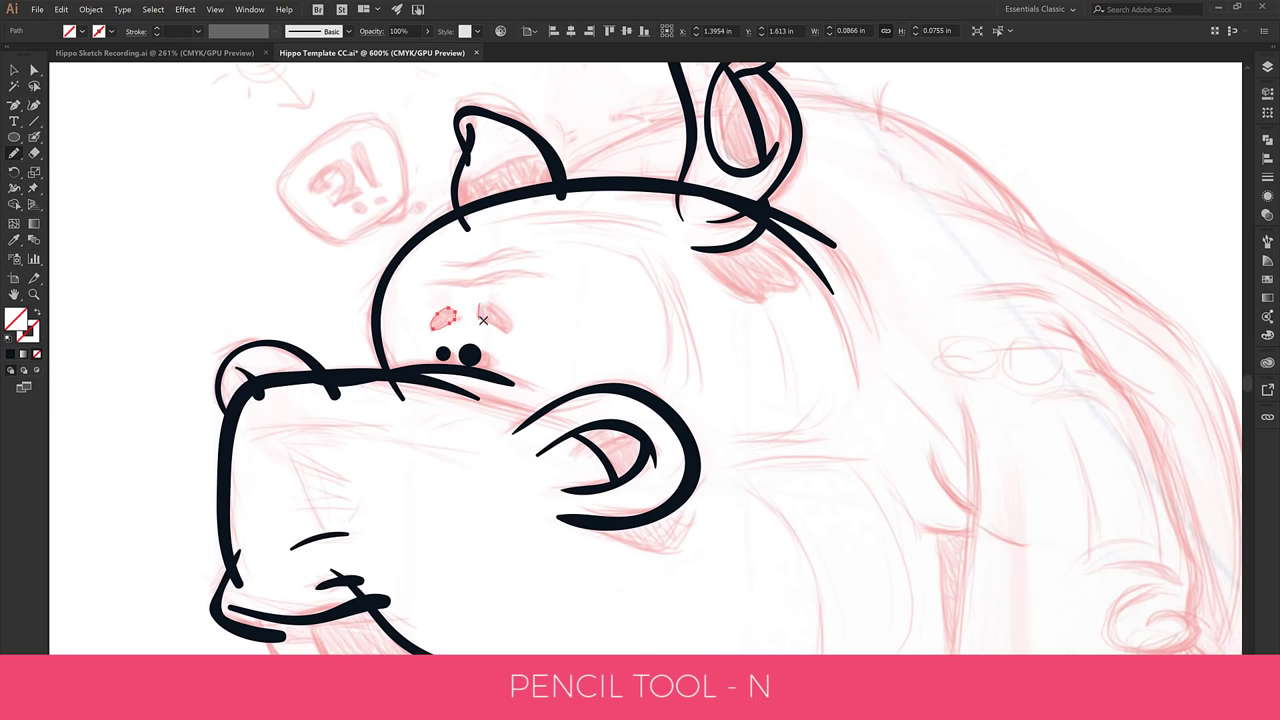
mouse_move(510, 324)
mouse_down()
mouse_move(499, 307)
mouse_move(474, 310)
mouse_up()
key(v)
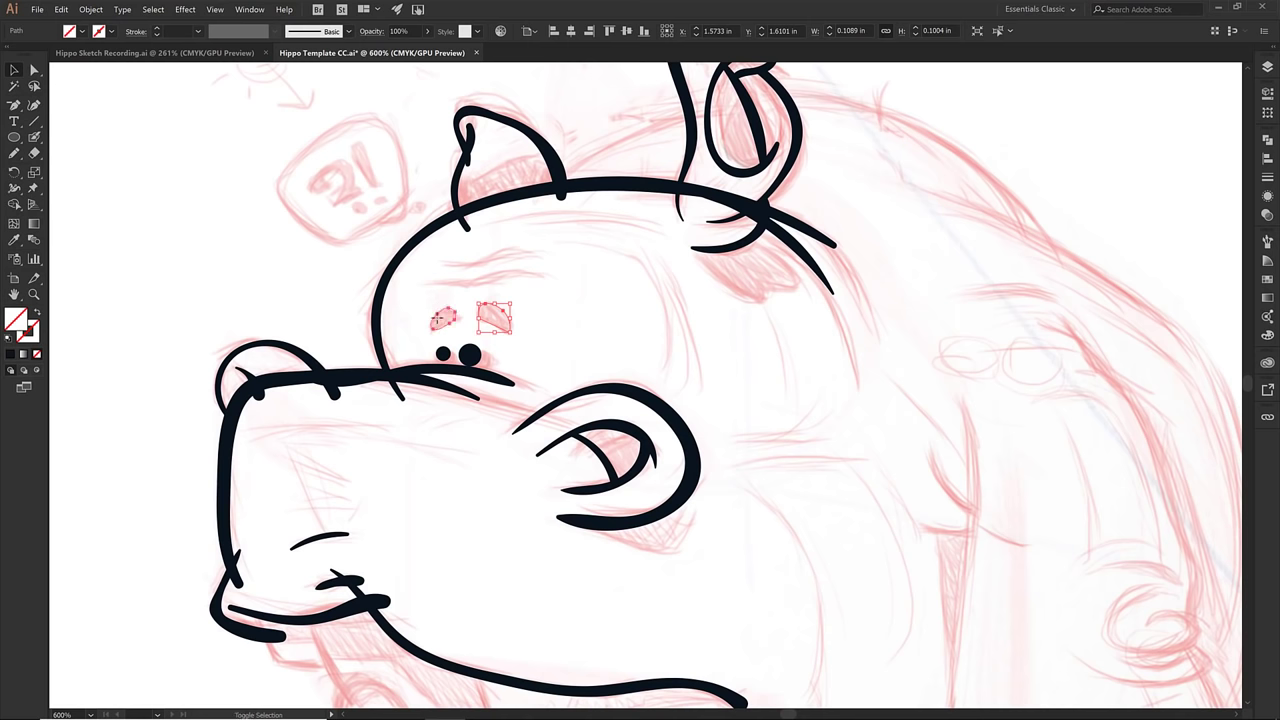
shift+click(441, 318)
key(i)
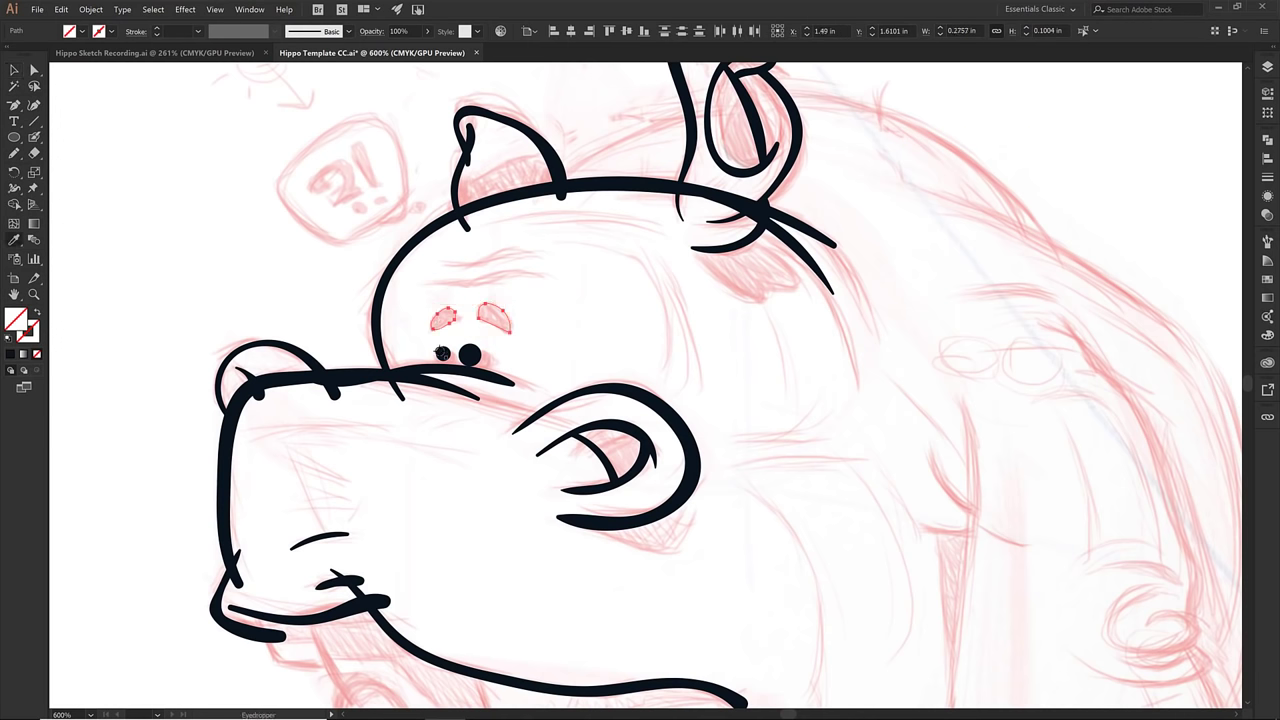
click(442, 353)
- Paint the eyebrow stroke and a thin brow line above the eyes
key(shift+b)
click(424, 281)
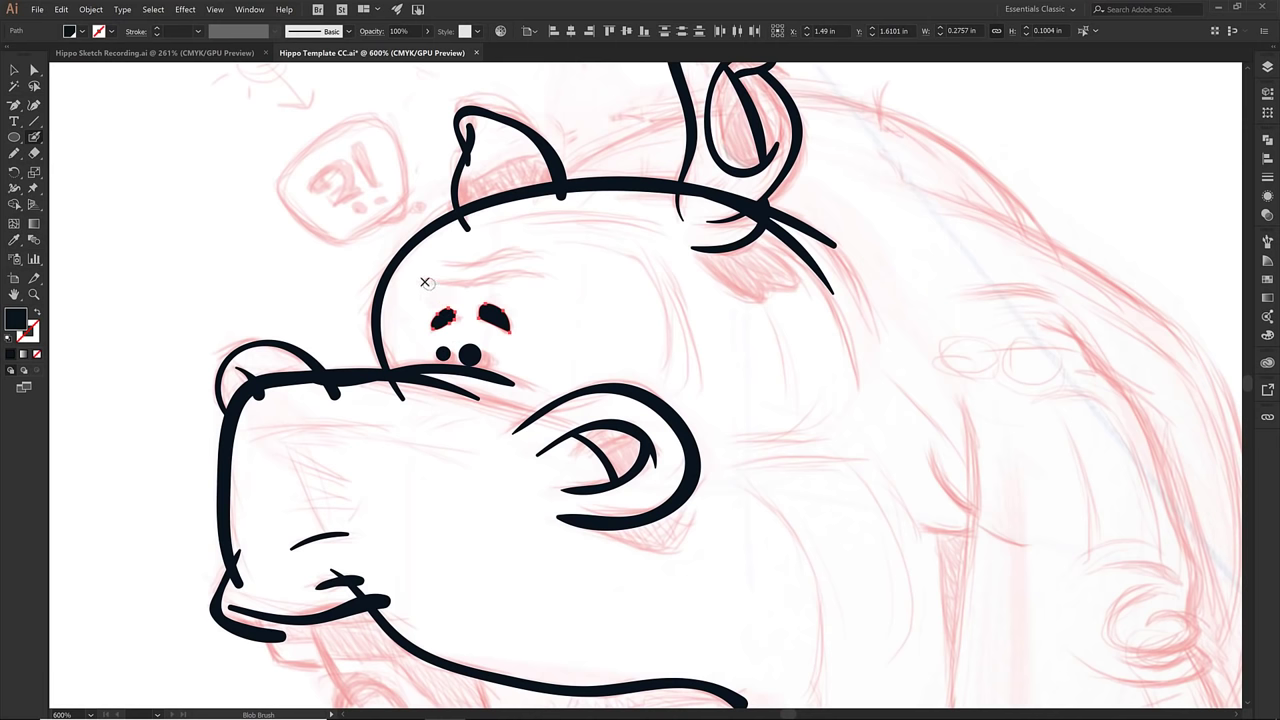
drag(490, 282, 552, 272)
drag(446, 268, 524, 246)
- Select the head, ear and eyebrow strokes and zoom in on the head and ears
scroll(524, 246, up, 1)
key(v)
drag(349, 139, 838, 331)
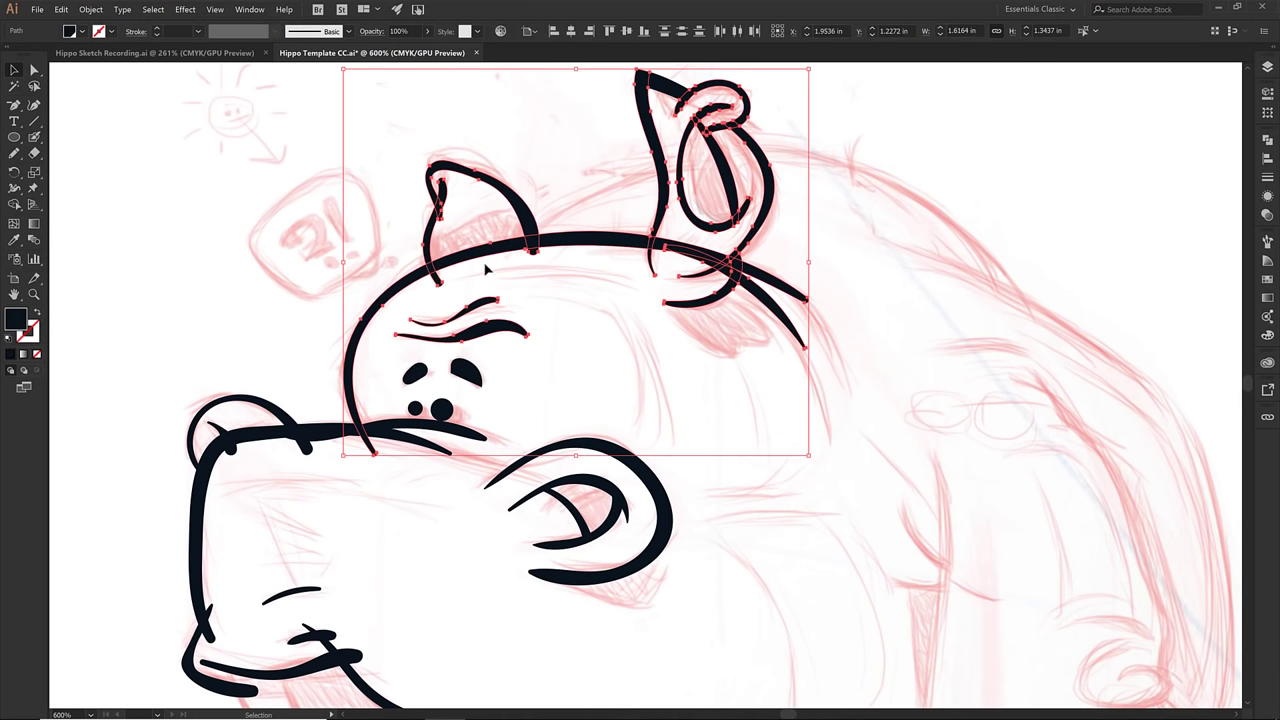
key(z)
drag(364, 106, 781, 337)
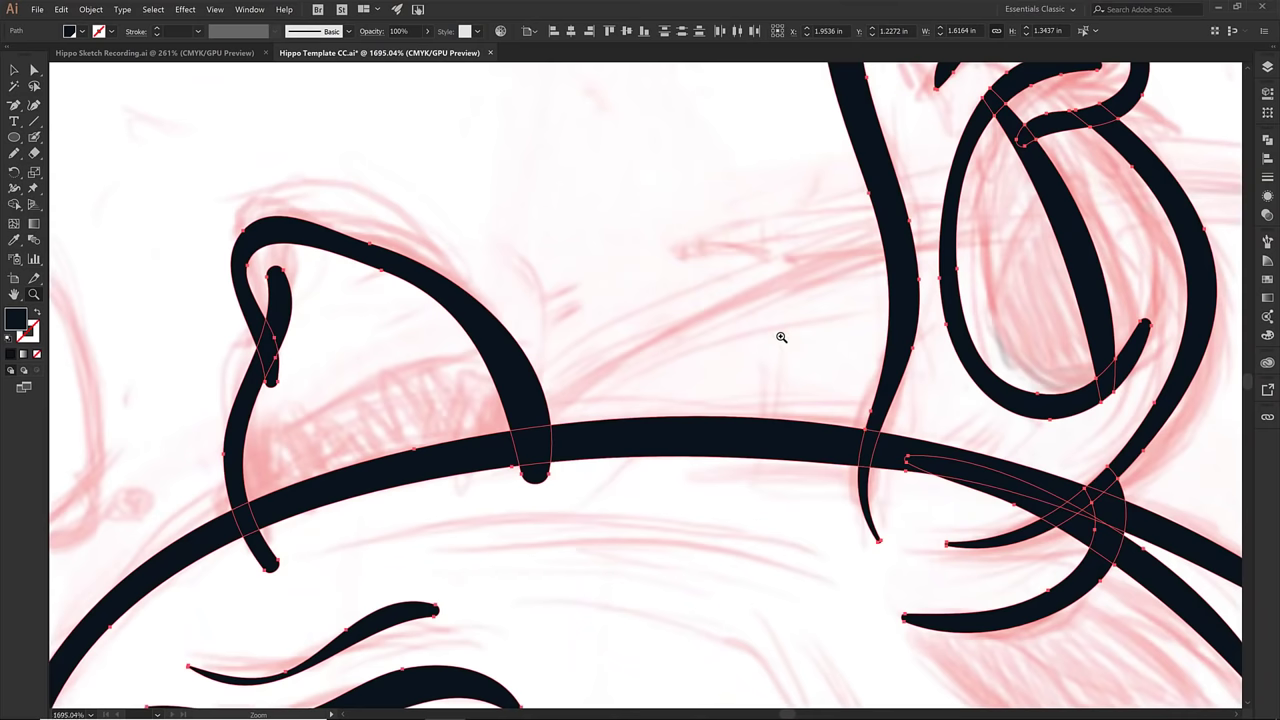
drag(760, 420, 709, 324)
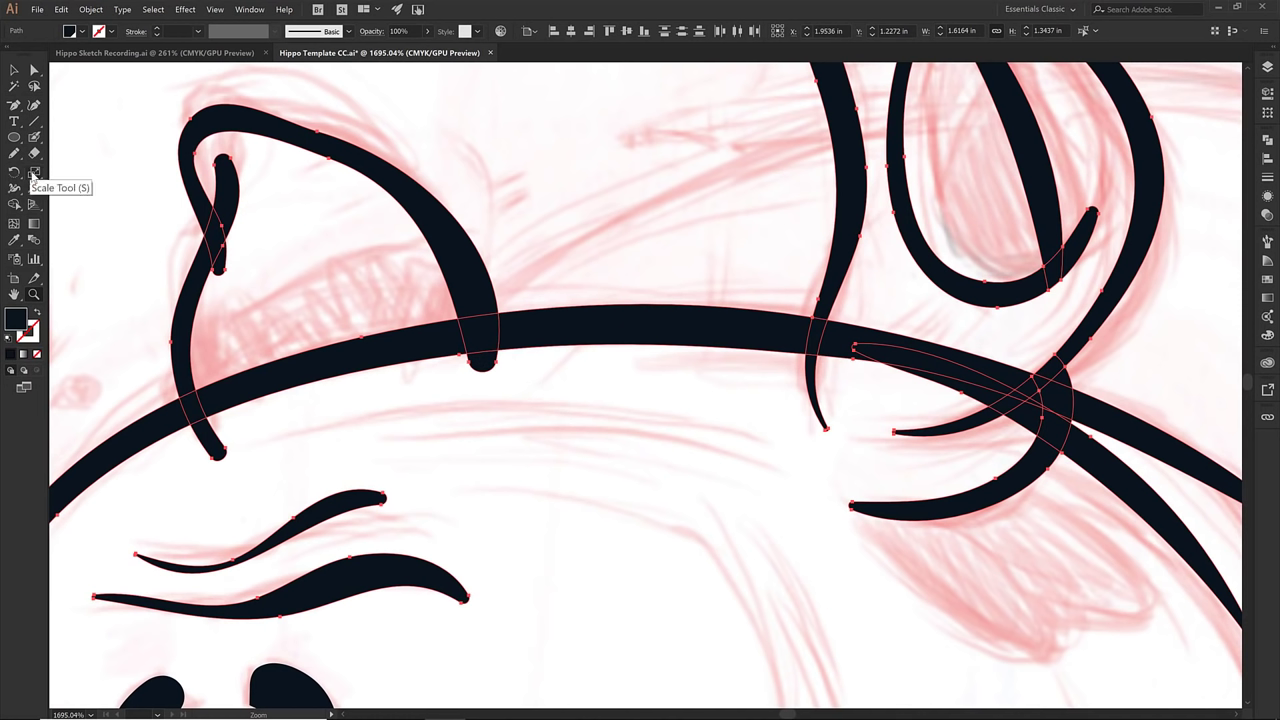
- Trim the ear tails and stray head-line slivers past the right ear with Shape Builder
click(15, 208)
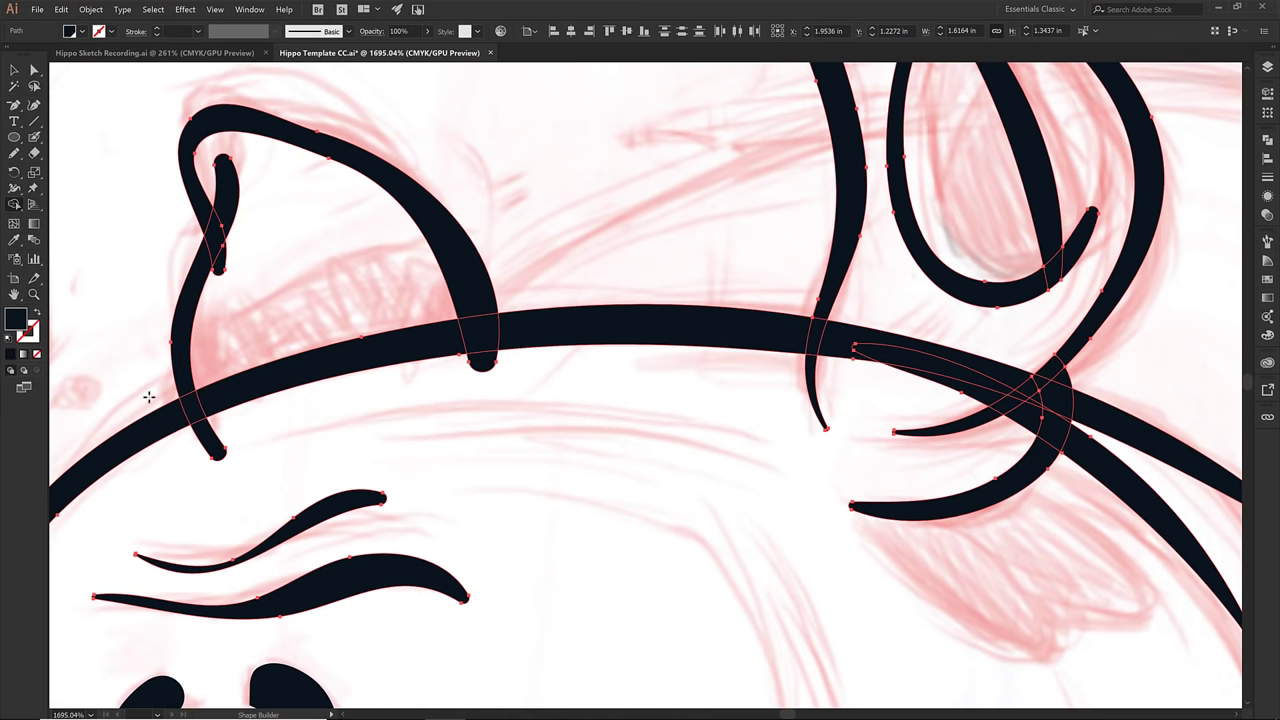
alt+click(210, 440)
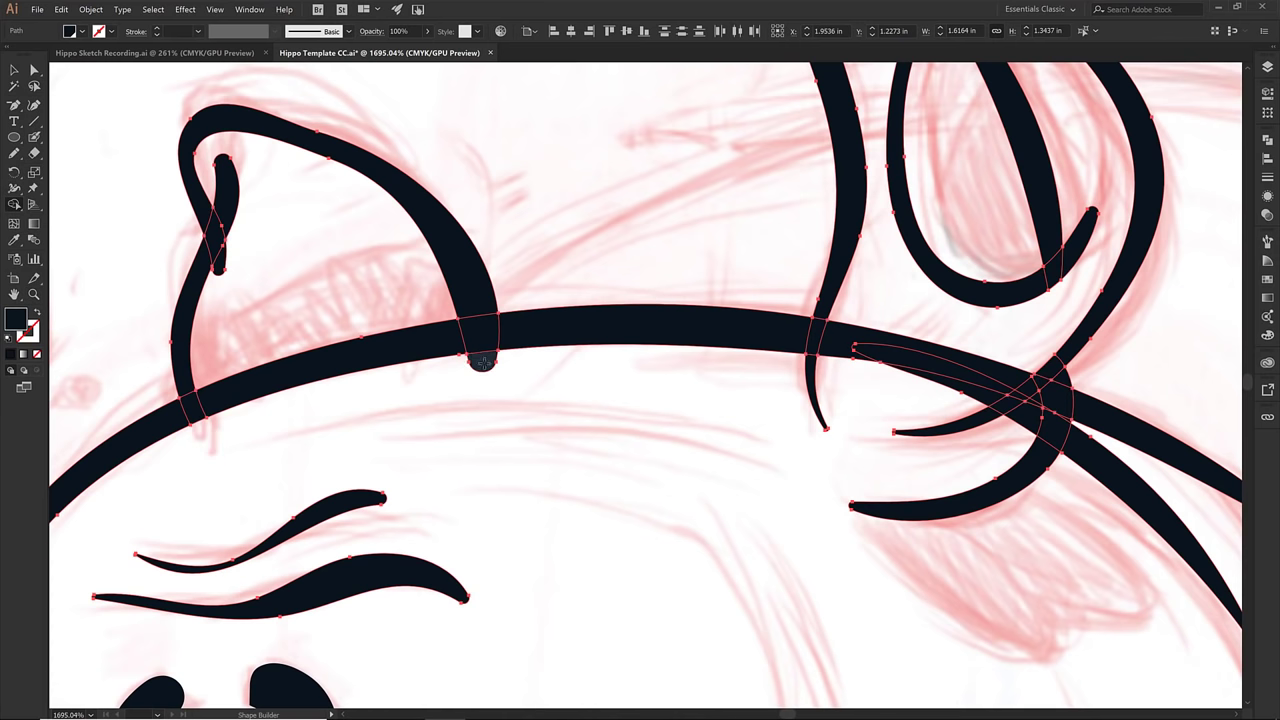
alt+click(481, 360)
alt+click(896, 350)
alt+click(897, 352)
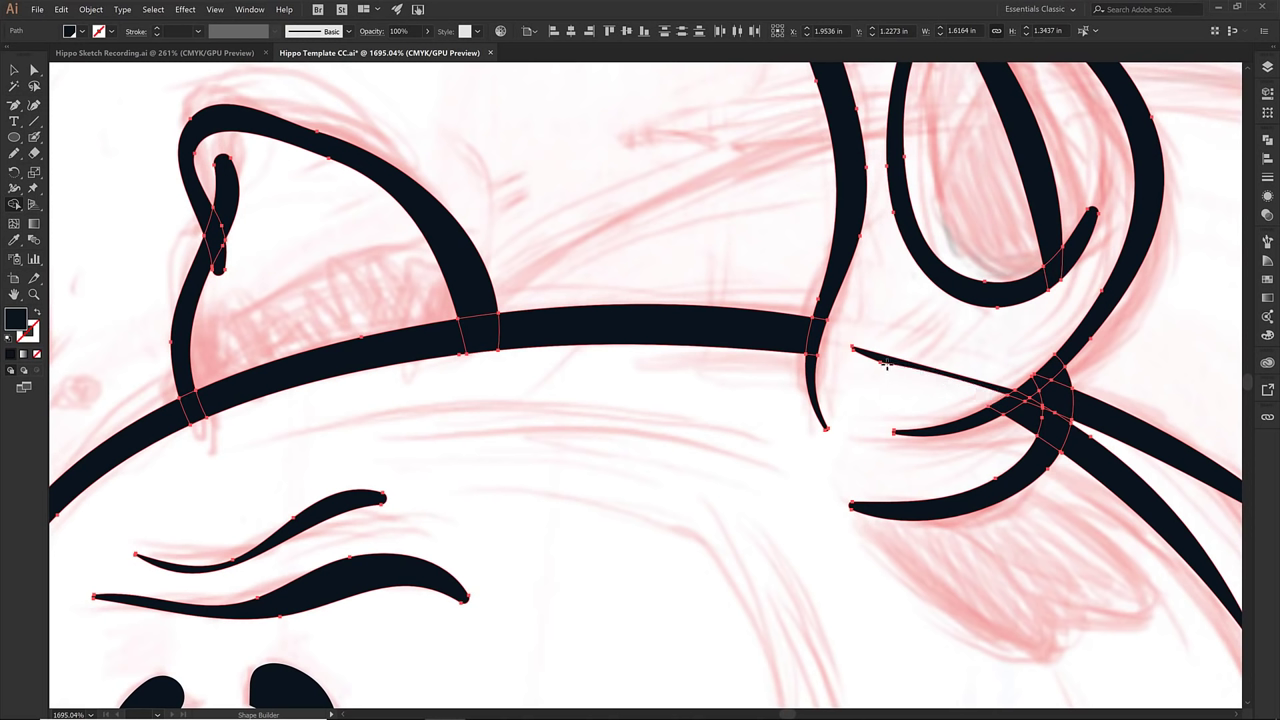
alt+click(877, 356)
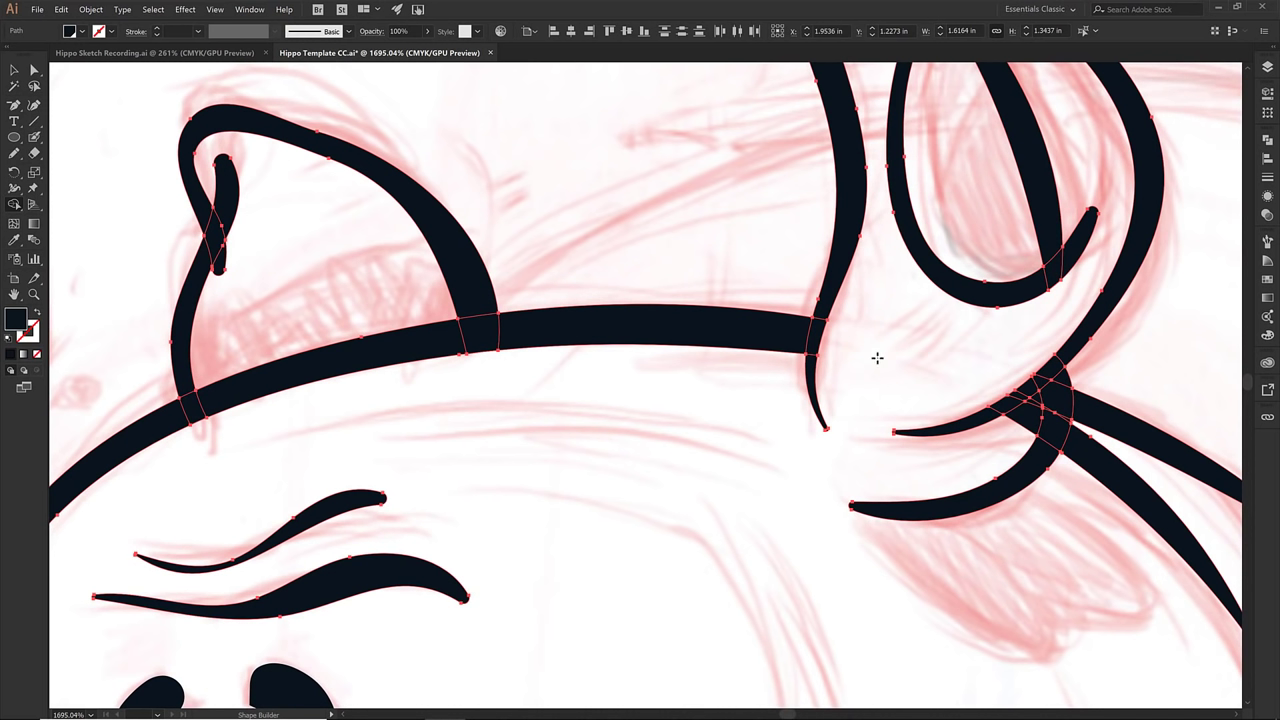
scroll(426, 617, left, 5)
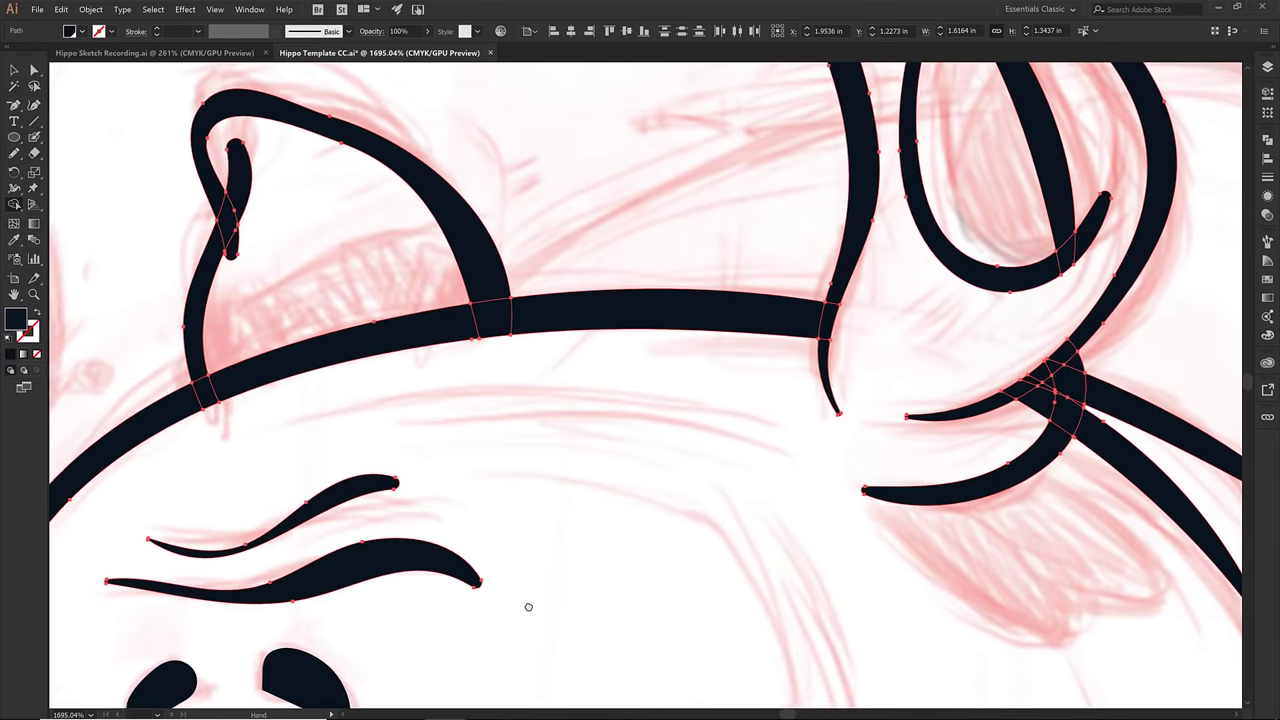
alt+click(321, 248)
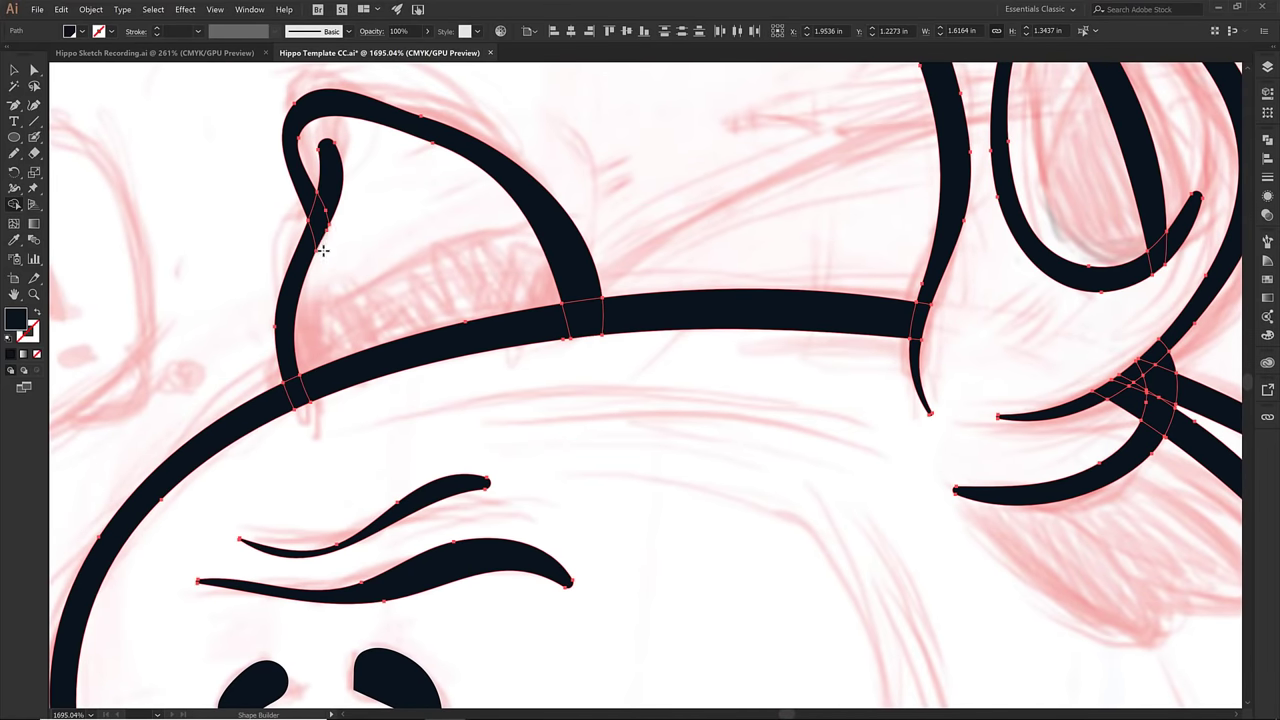
- Trim the overhanging tips of the four mouth strokes, then deselect and frame the nose
scroll(620, 428, down, 2)
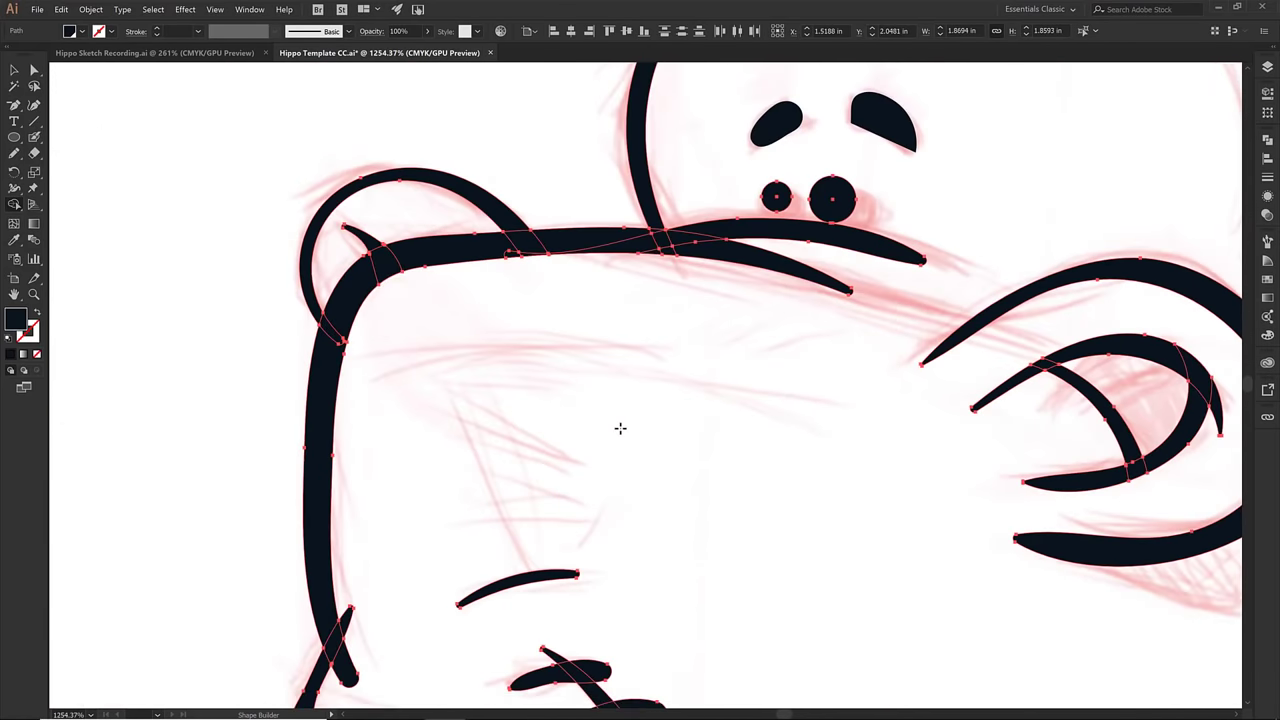
scroll(620, 428, down, 3)
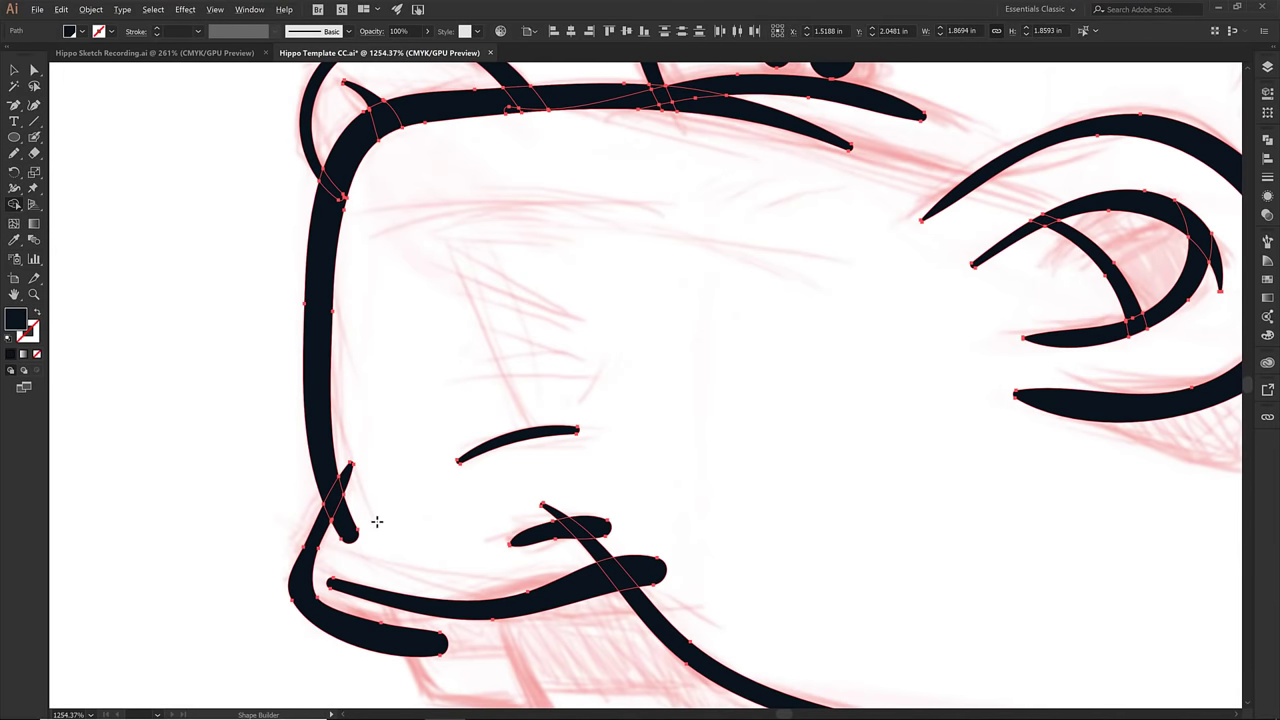
alt+click(341, 528)
alt+click(603, 527)
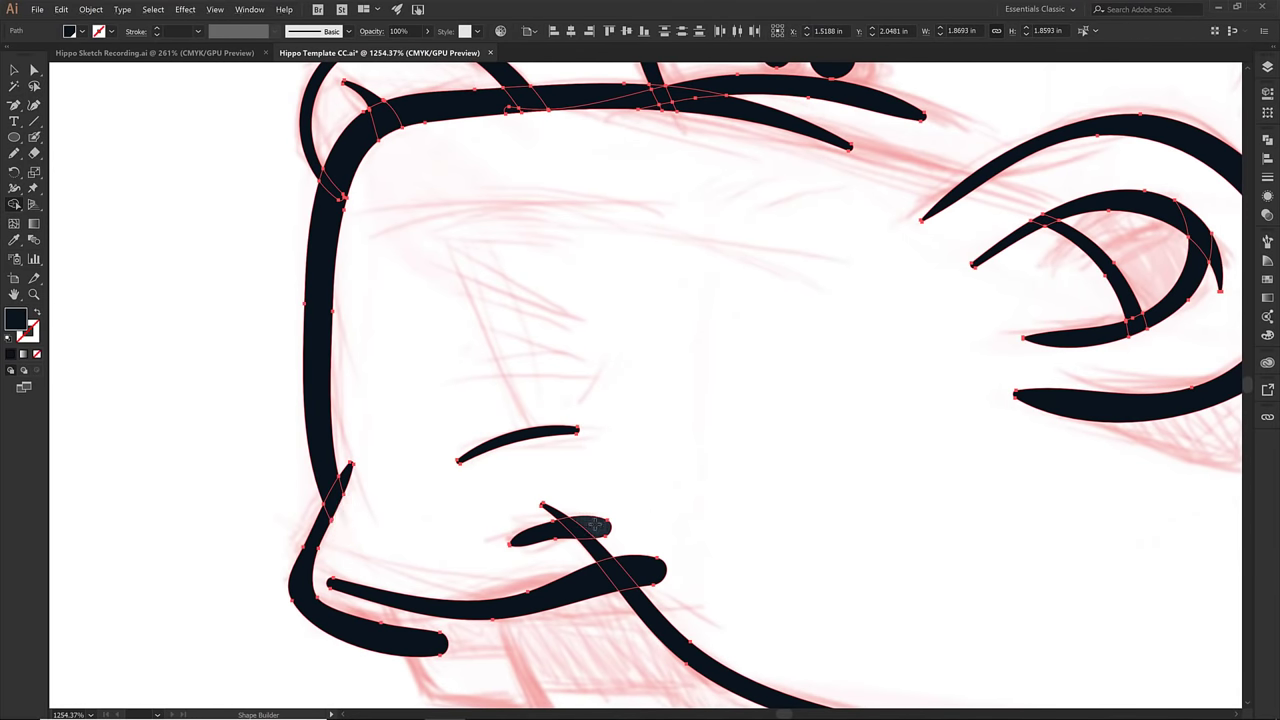
alt+click(645, 570)
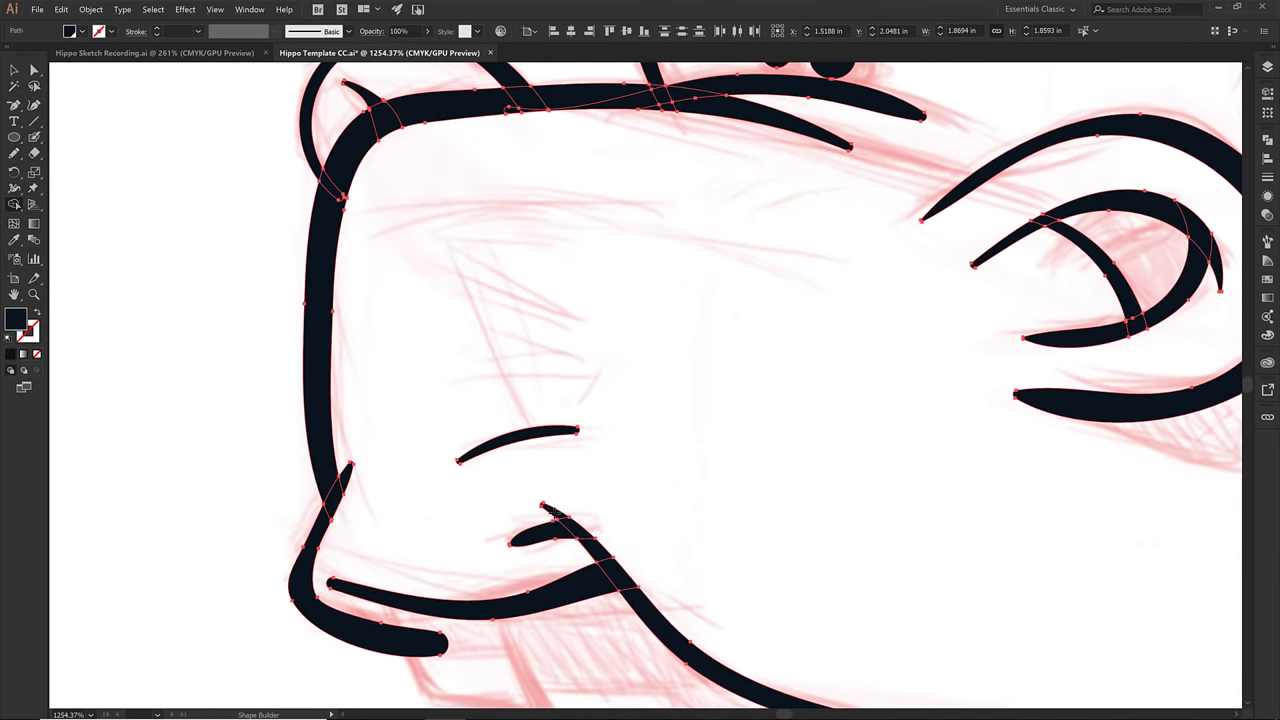
alt+click(550, 511)
drag(763, 490, 624, 356)
scroll(681, 371, left, 3)
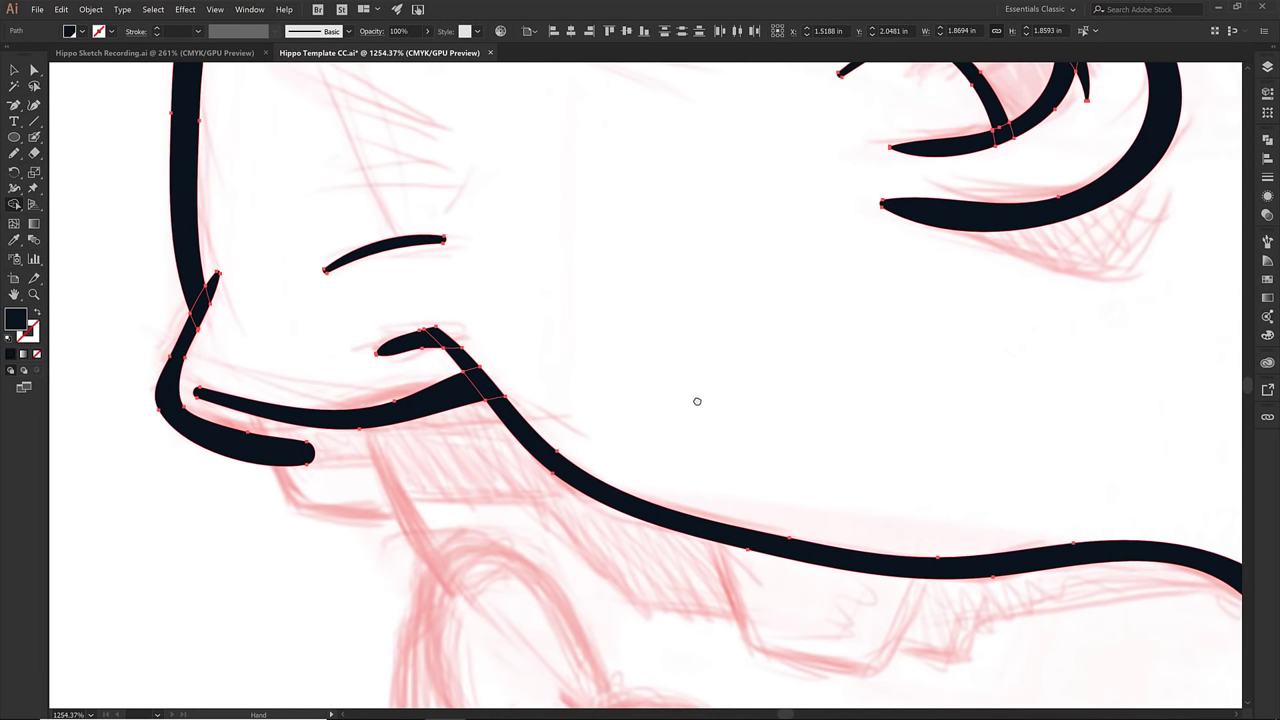
scroll(700, 406, up, 2)
click(700, 405)
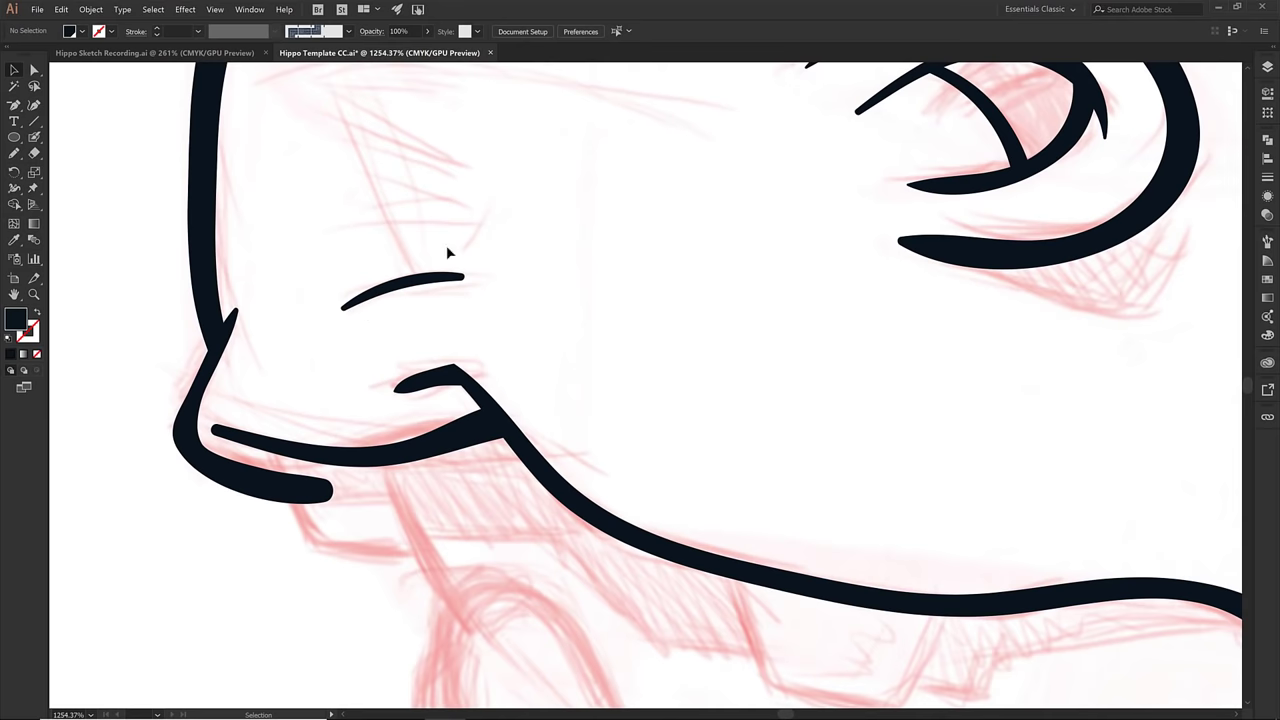
drag(448, 253, 428, 478)
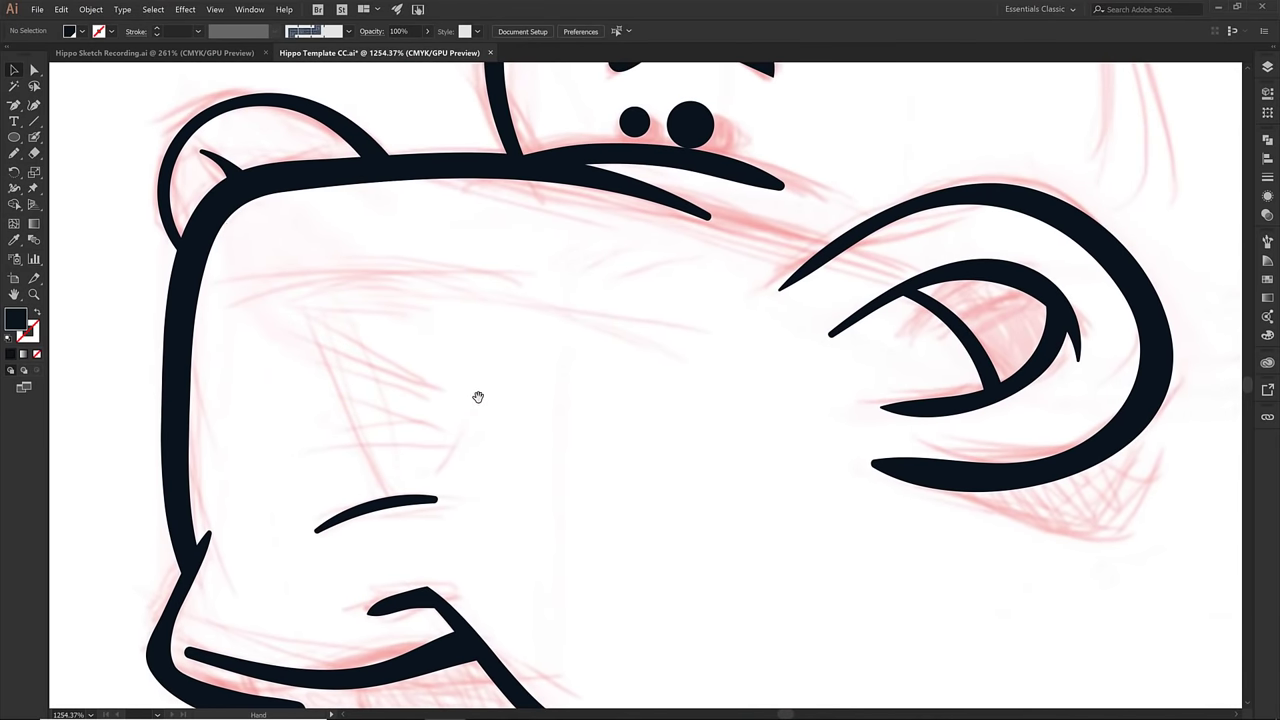
scroll(477, 394, down, 5)
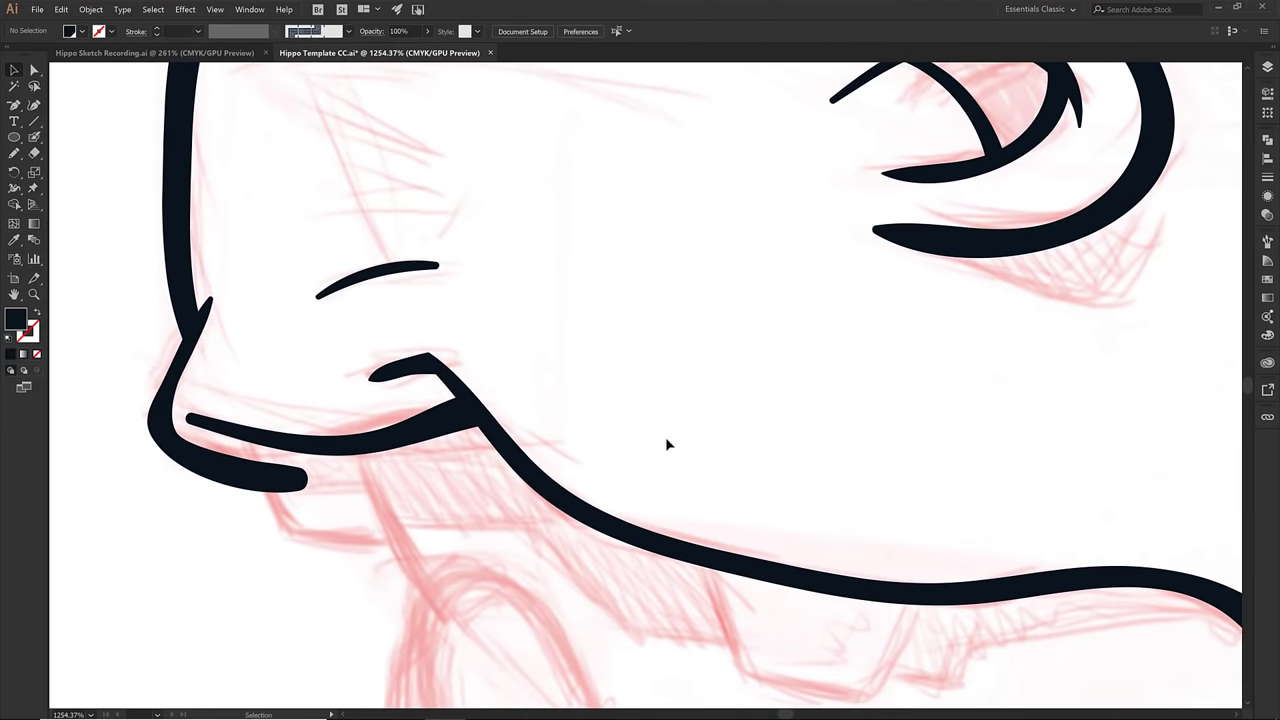
scroll(668, 444, down, 3)
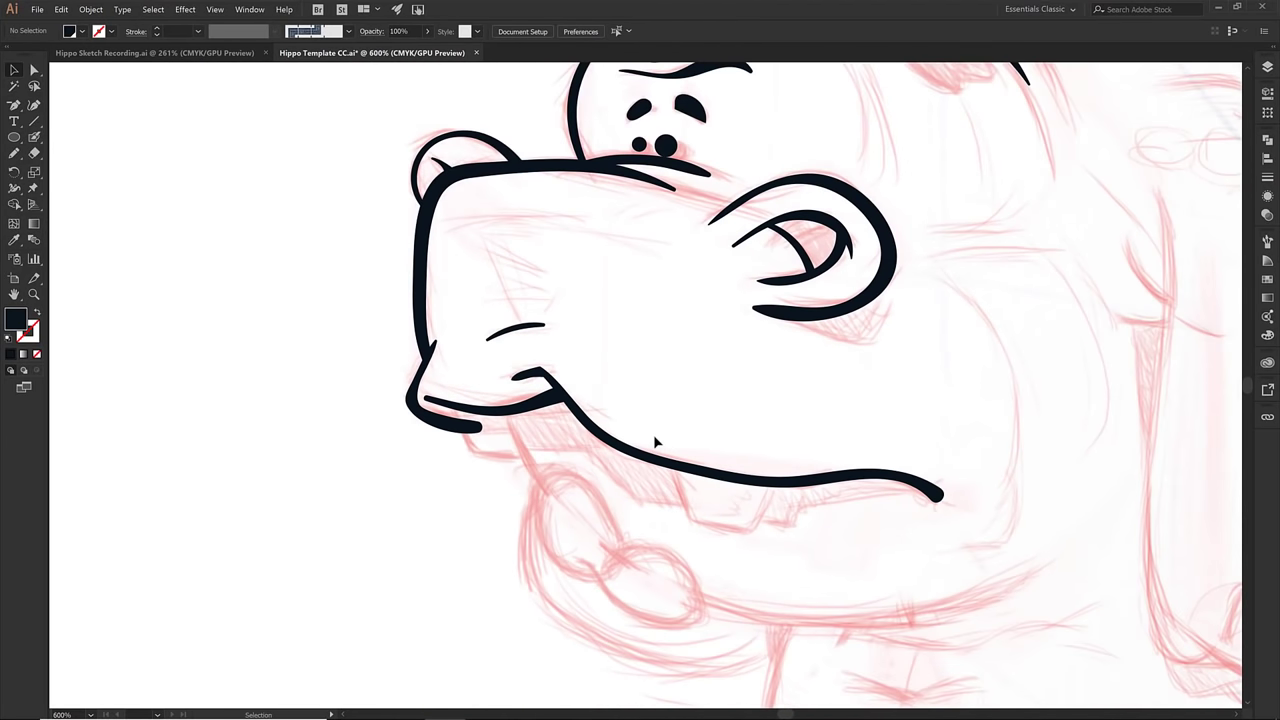
- Paint the two teeth and the long lower jaw curve with the Blob Brush
drag(655, 441, 528, 449)
key(shift+b)
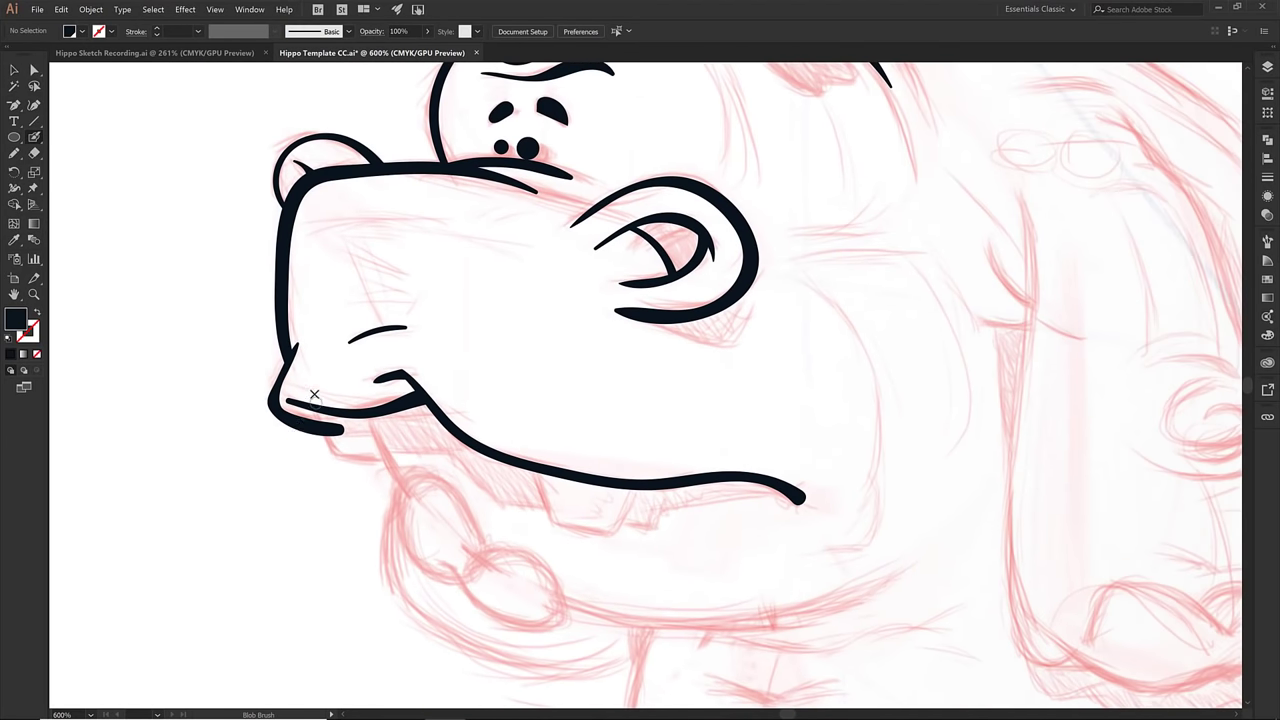
drag(314, 394, 345, 466)
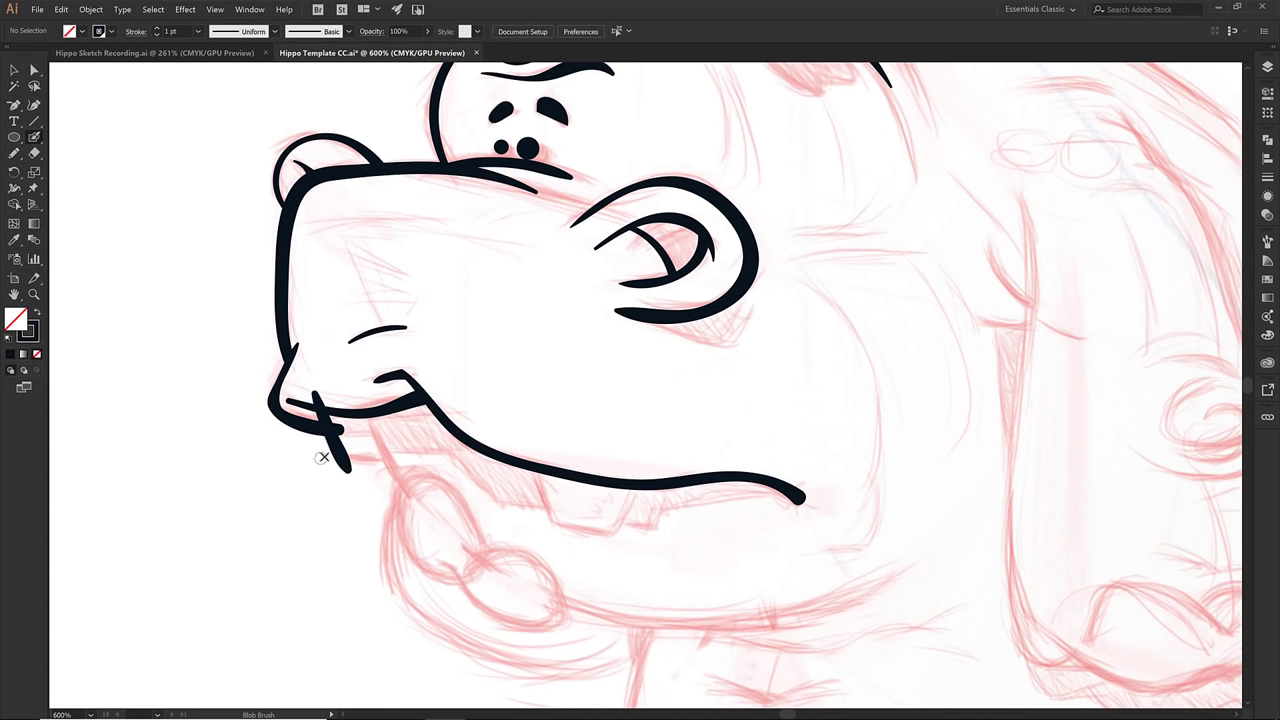
drag(365, 461, 421, 475)
mouse_move(386, 447)
mouse_down()
mouse_move(483, 560)
mouse_move(591, 615)
mouse_move(714, 627)
mouse_move(890, 575)
mouse_up()
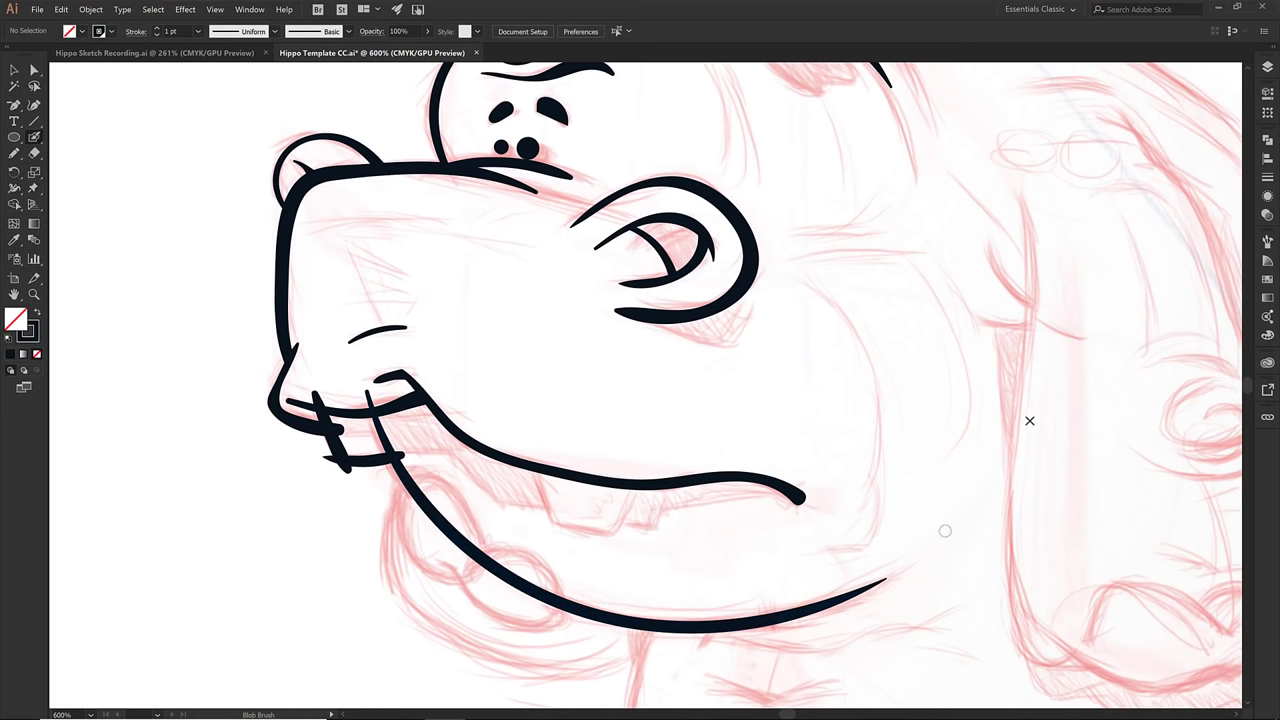
mouse_move(530, 449)
mouse_down()
mouse_move(546, 547)
mouse_move(575, 531)
mouse_move(541, 514)
mouse_move(620, 535)
mouse_up()
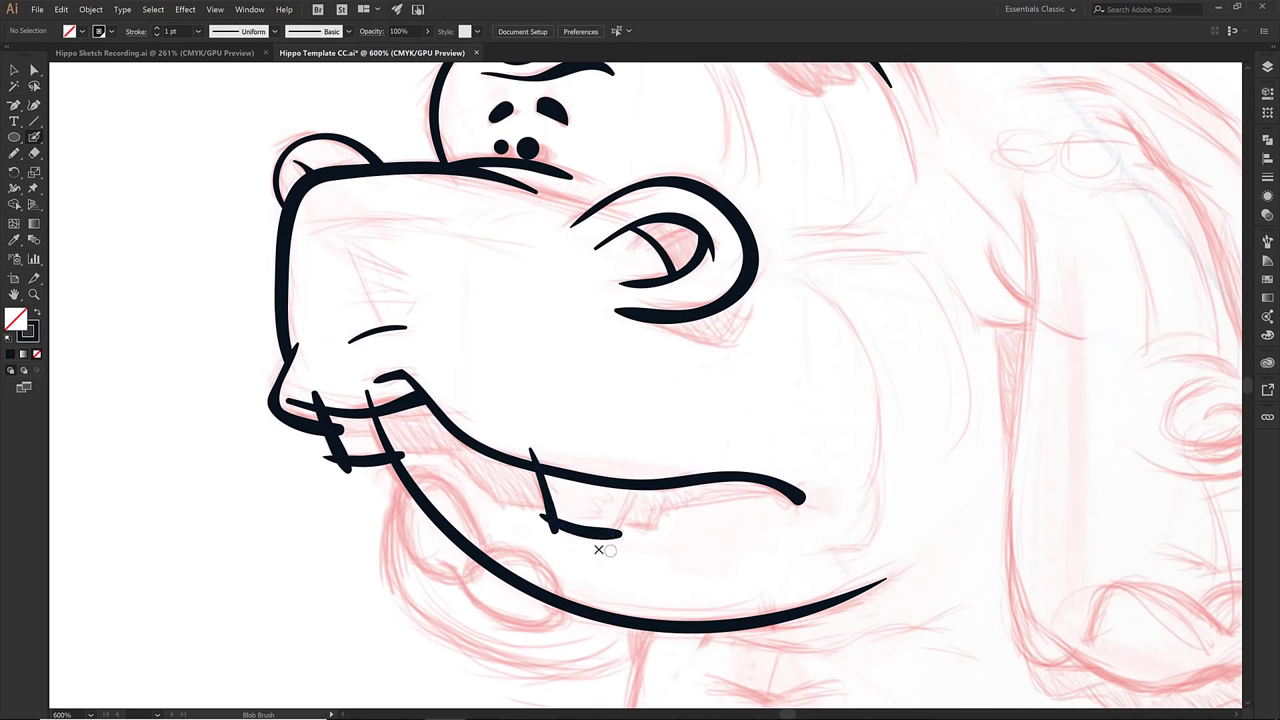
drag(633, 468, 622, 537)
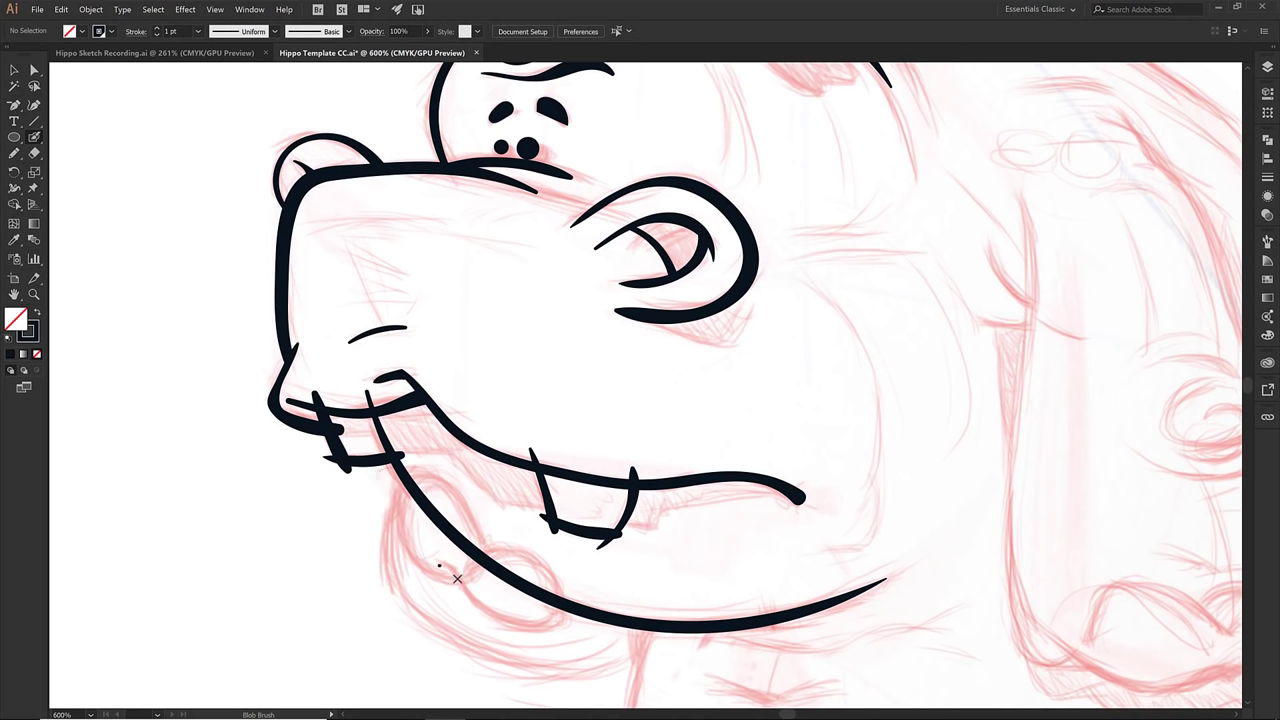
- Paint the curved tongue loop, thicken its outline, and add a short chin stroke
mouse_move(457, 578)
mouse_down()
mouse_move(506, 619)
mouse_move(541, 623)
mouse_move(554, 609)
mouse_move(547, 562)
mouse_move(511, 539)
mouse_move(444, 562)
mouse_move(446, 578)
mouse_move(410, 561)
mouse_move(408, 469)
mouse_up()
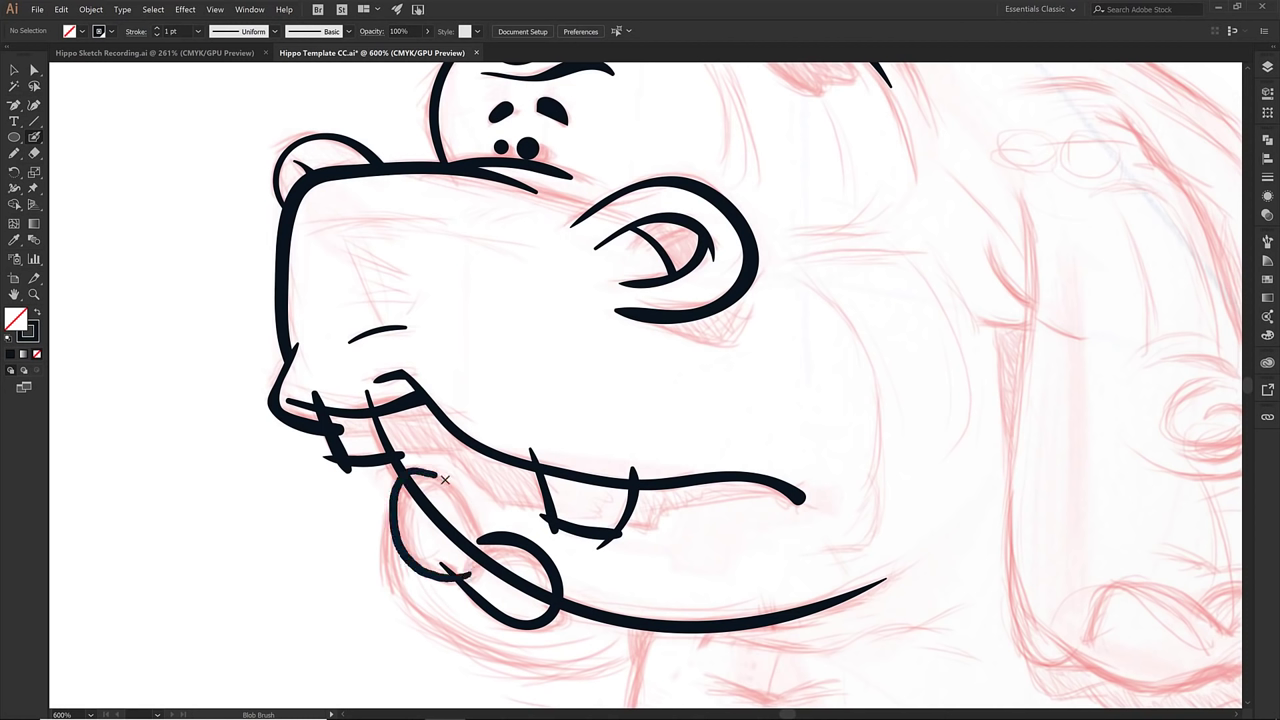
mouse_move(491, 549)
mouse_down()
mouse_move(389, 539)
mouse_move(387, 562)
mouse_move(421, 617)
mouse_move(520, 670)
mouse_move(614, 673)
mouse_move(676, 626)
mouse_up()
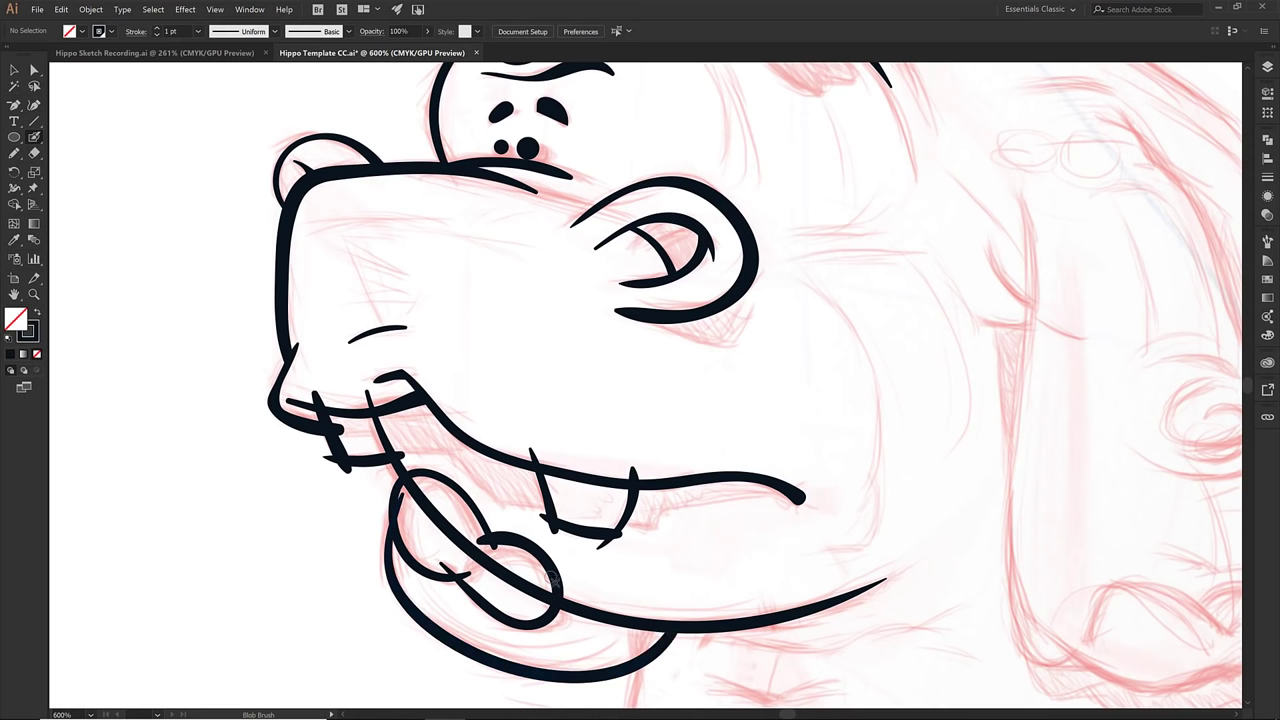
mouse_move(568, 650)
mouse_down()
mouse_move(558, 596)
mouse_move(594, 658)
mouse_up()
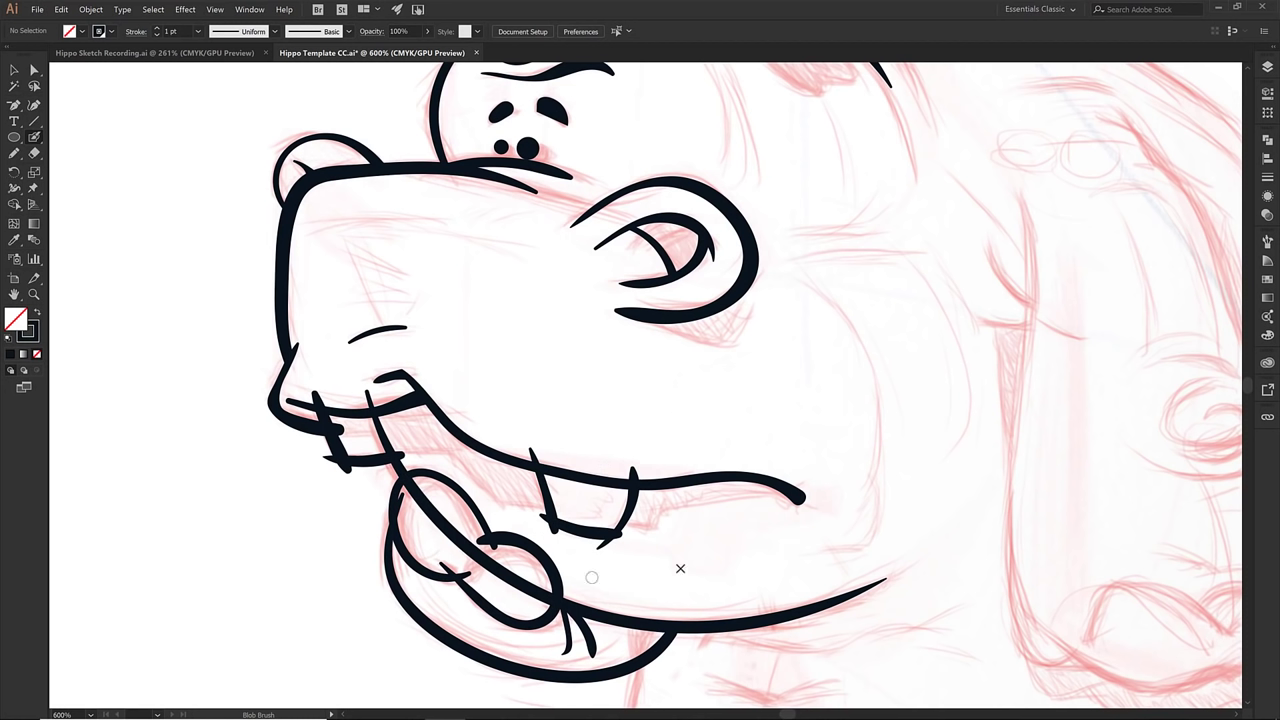
key(space)
- Select the hippo face outline paths and zoom in on the mouth and teeth
key(v)
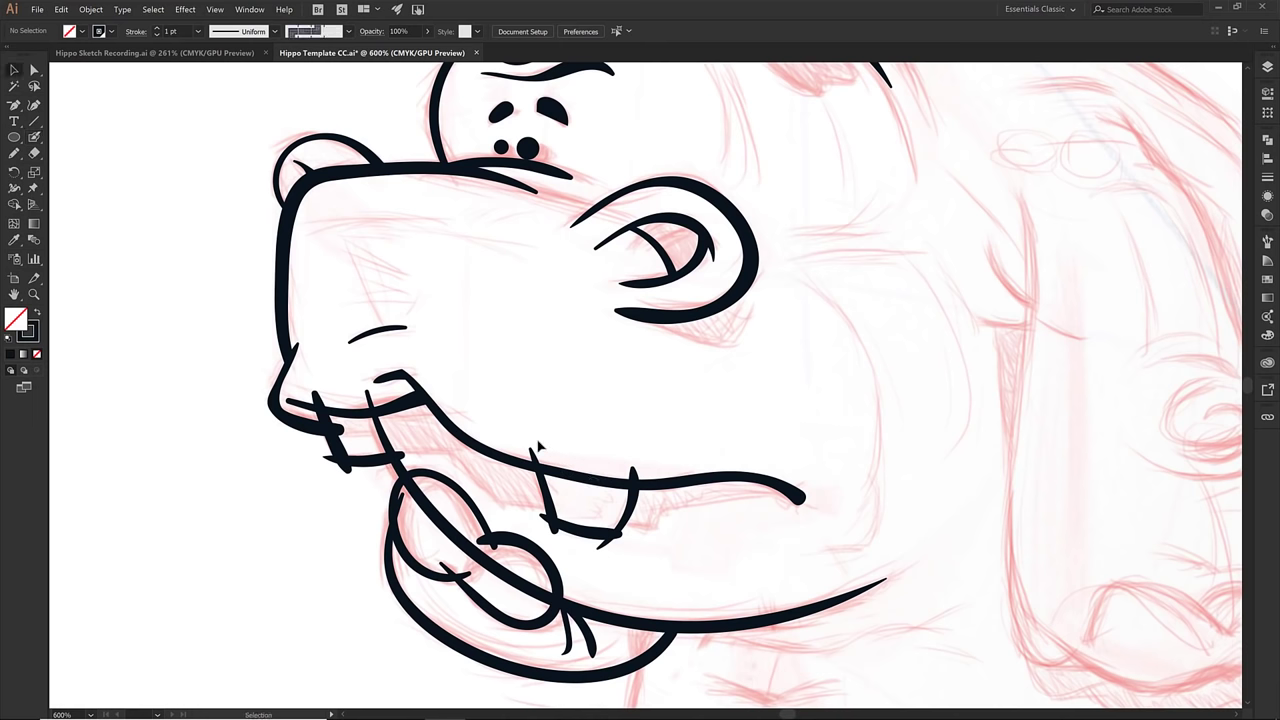
drag(462, 524, 842, 688)
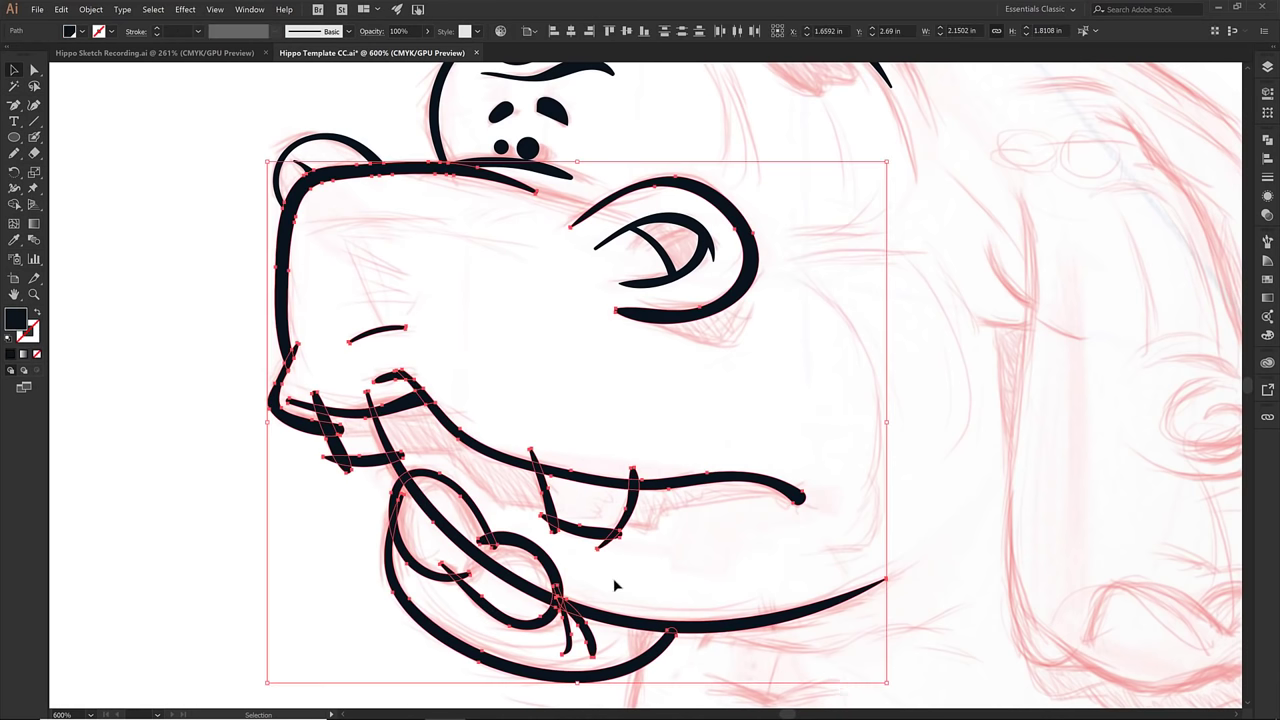
key(ctrl+space)
drag(251, 360, 765, 565)
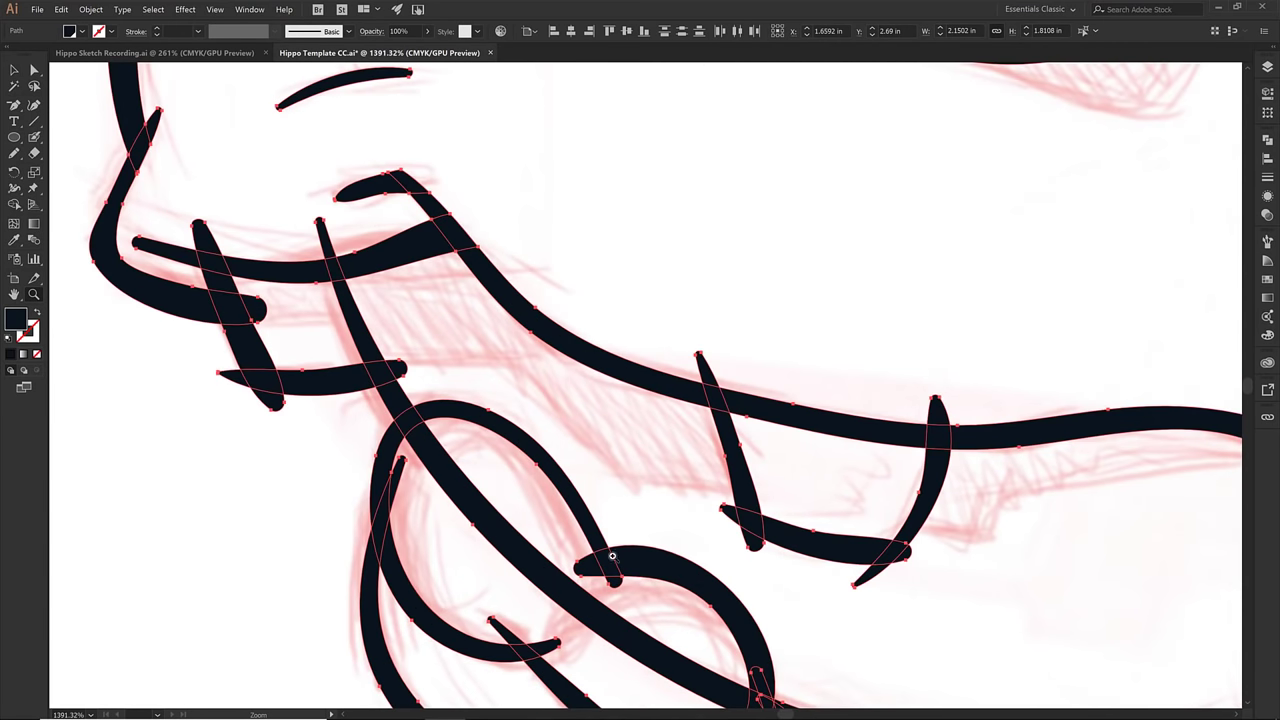
- Delete the stray stroke tails and small blob around the lip crossing and right tooth
click(16, 205)
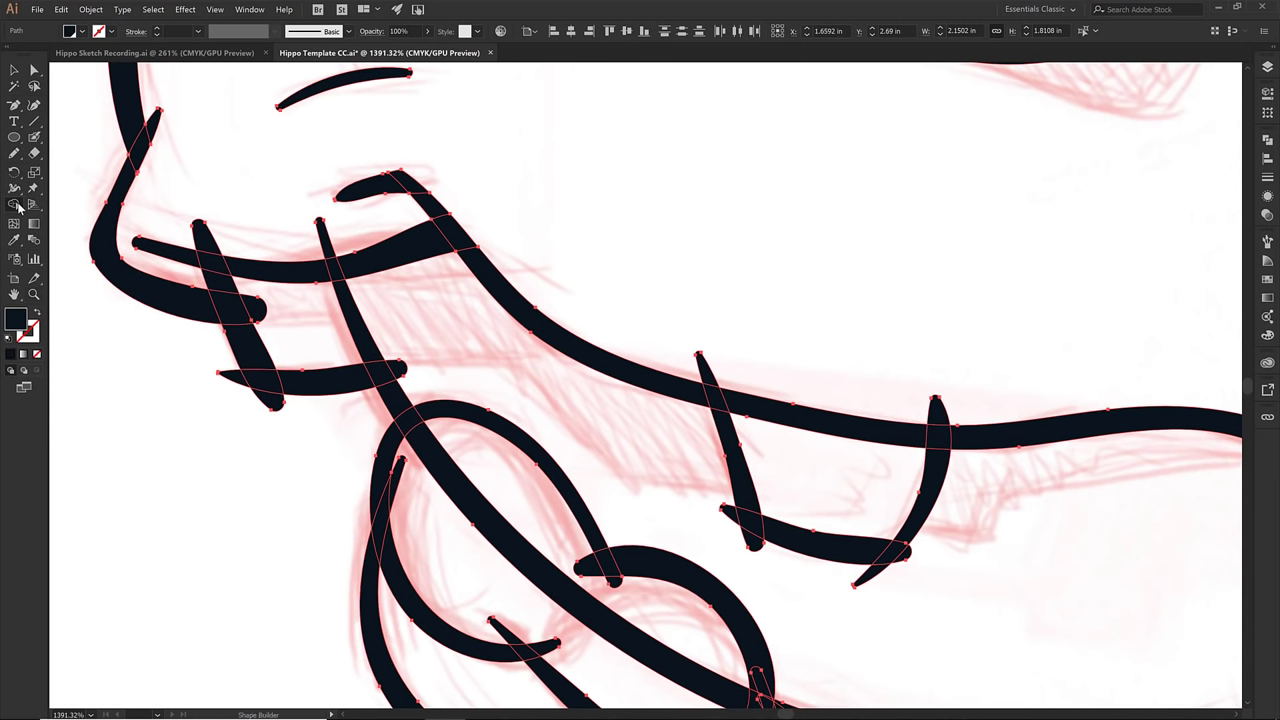
alt+click(232, 376)
alt+click(268, 400)
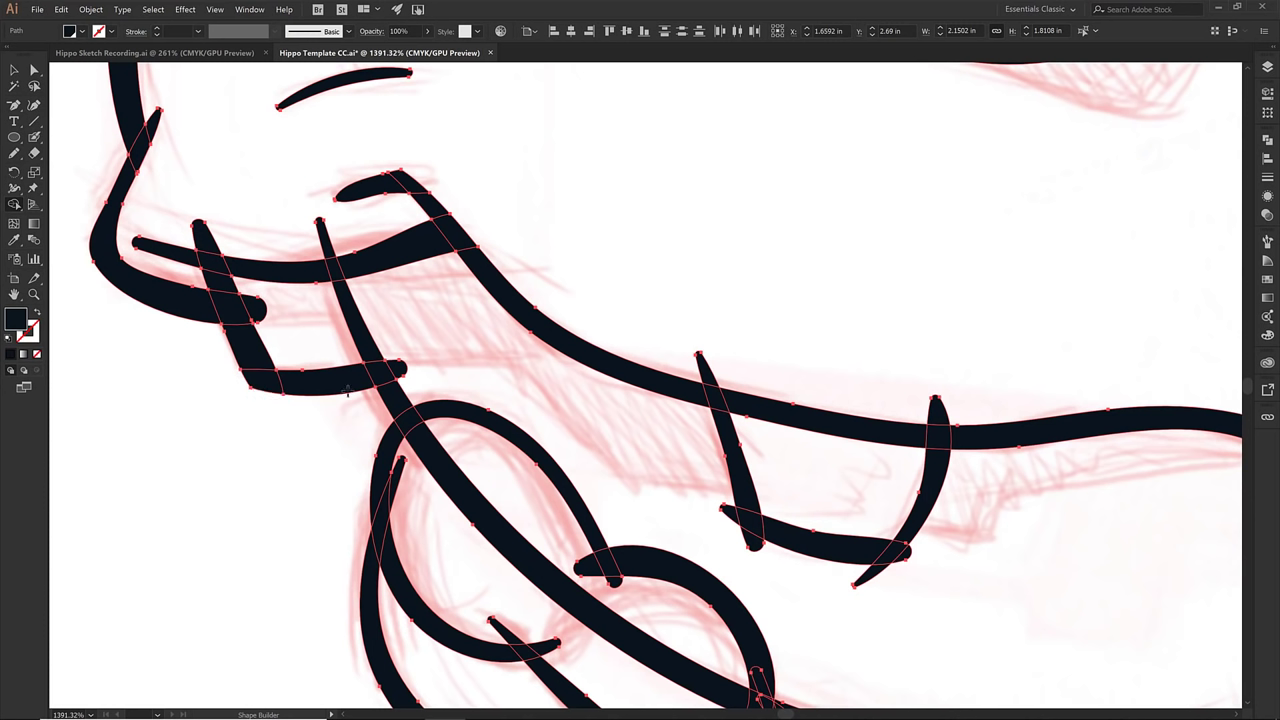
alt+click(397, 370)
alt+click(325, 238)
alt+click(207, 237)
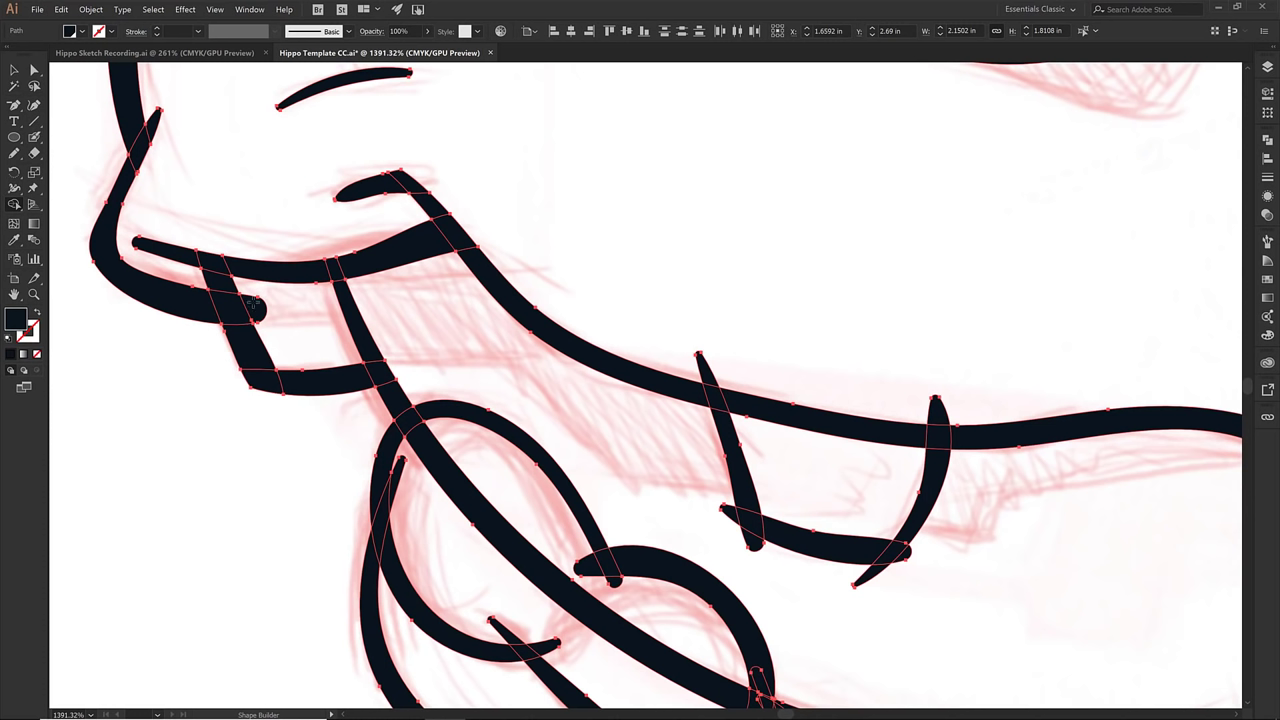
alt+click(255, 308)
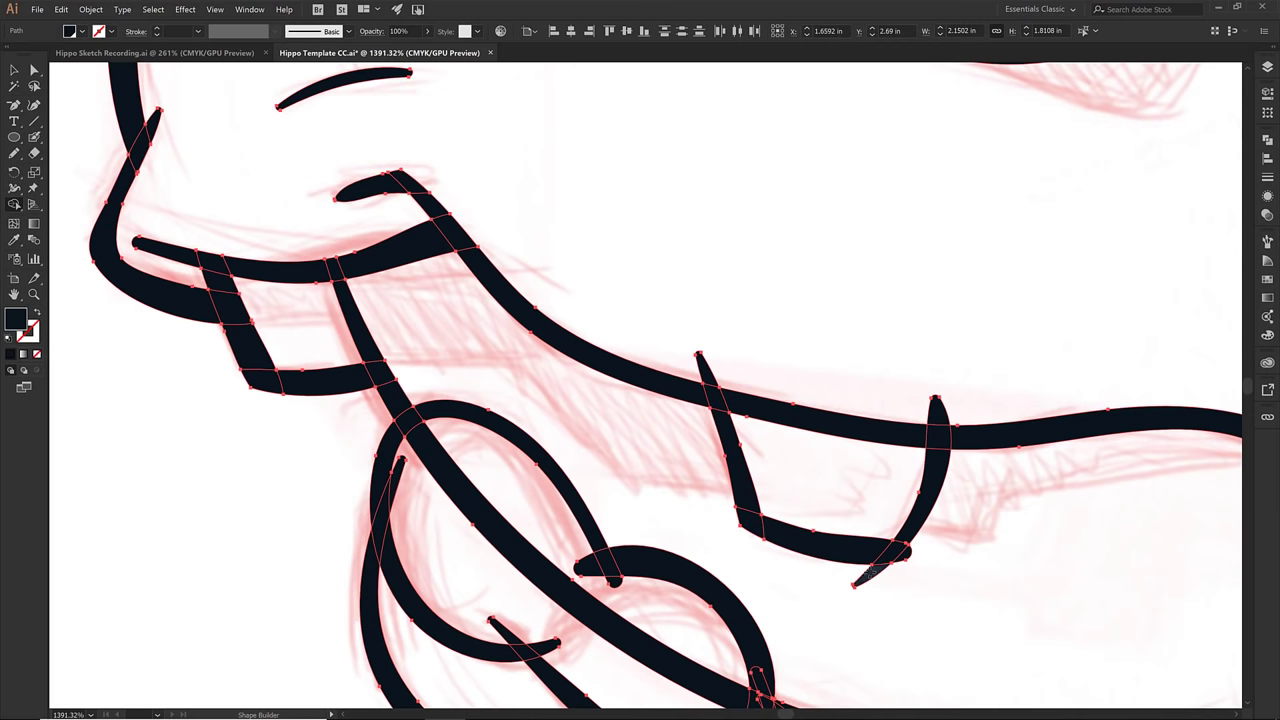
alt+click(866, 574)
- Erase the left and right tooth tips that poke above the jaw line
drag(702, 529, 577, 397)
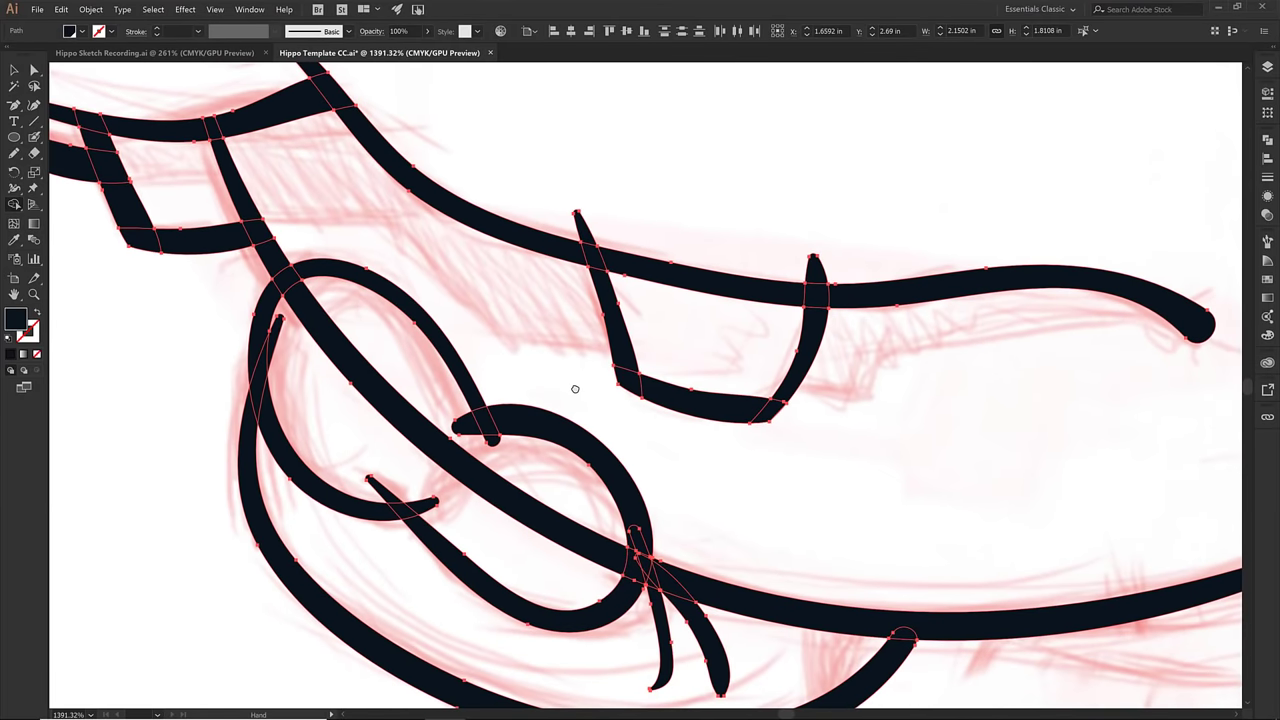
key(v)
click(676, 437)
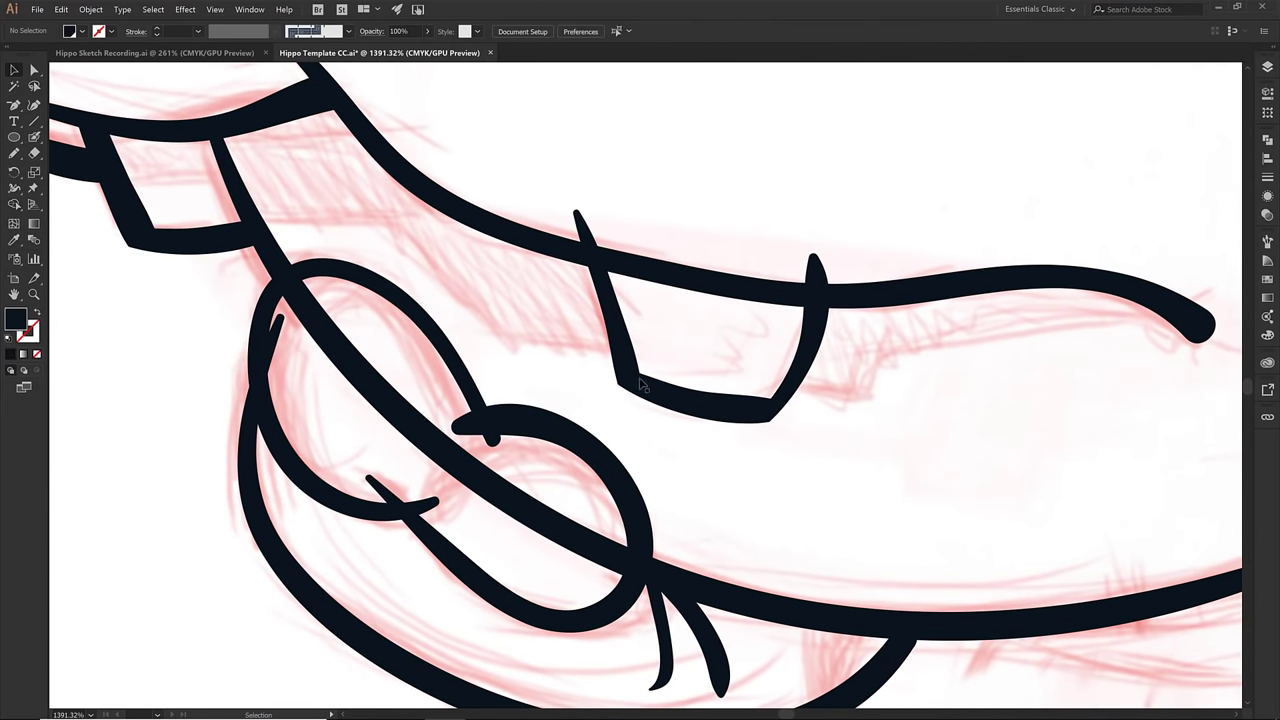
click(606, 315)
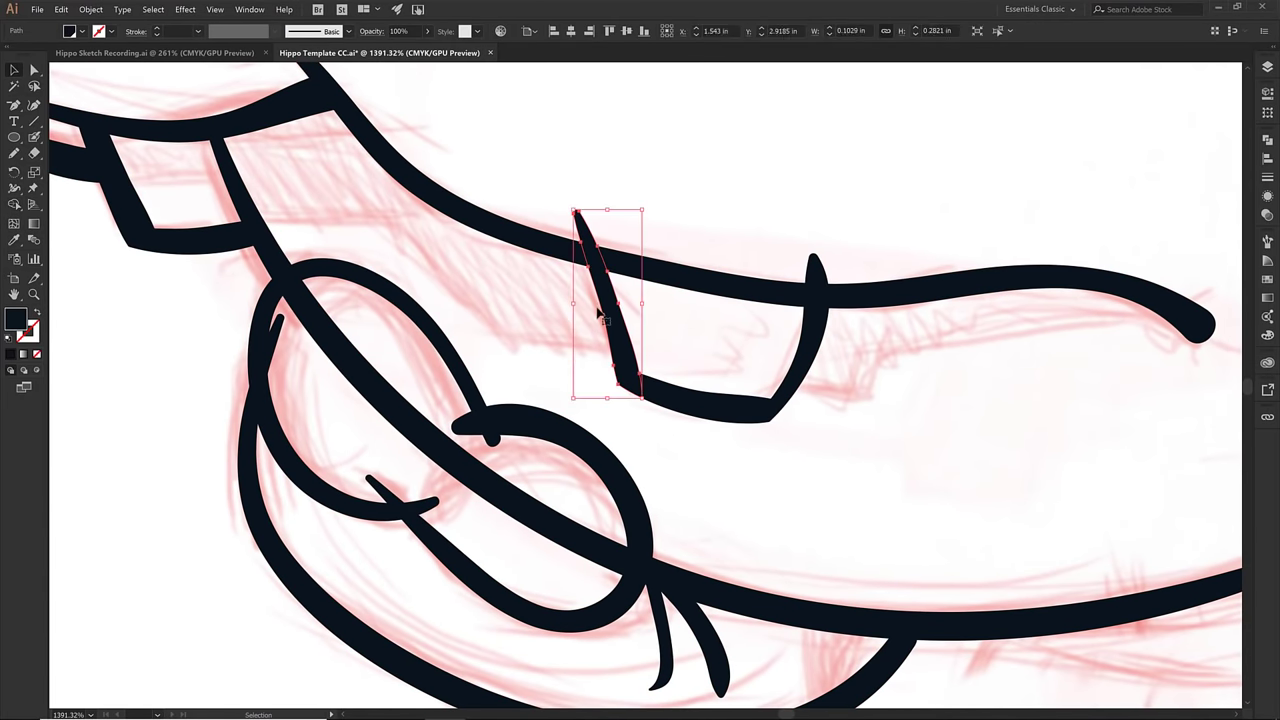
key(shift+e)
drag(585, 222, 578, 208)
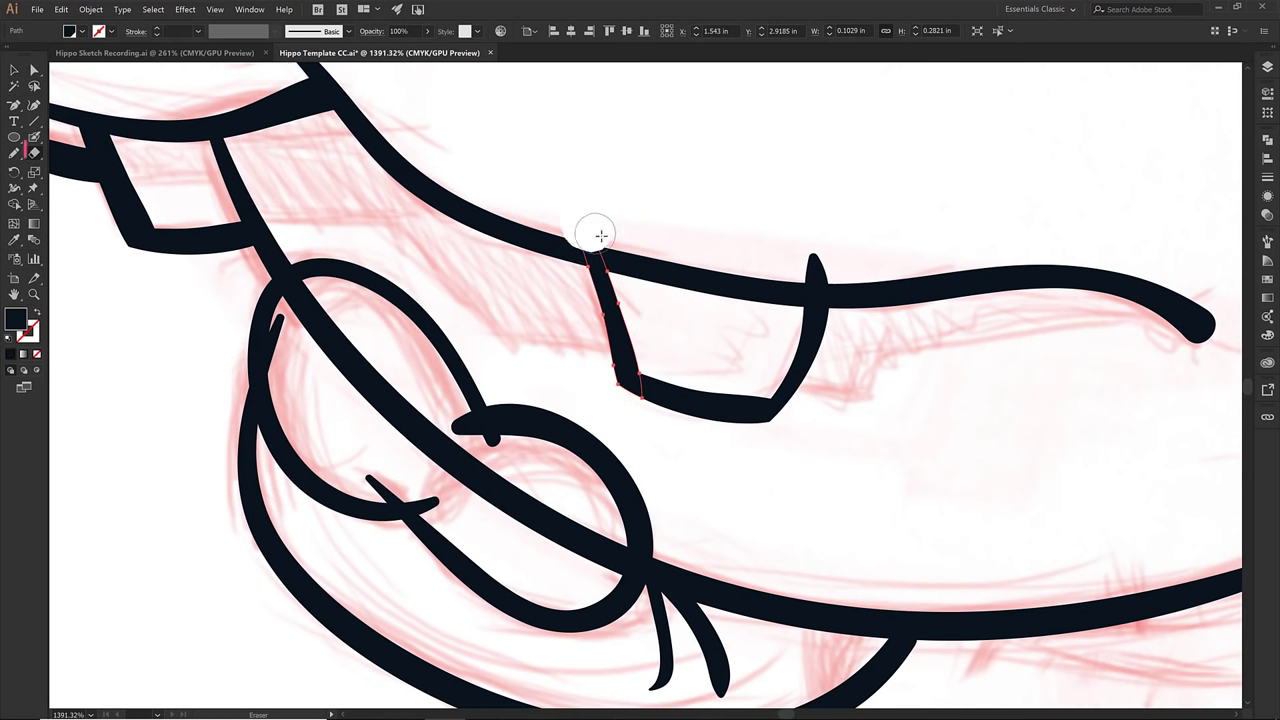
key(v)
click(816, 324)
key(shift+e)
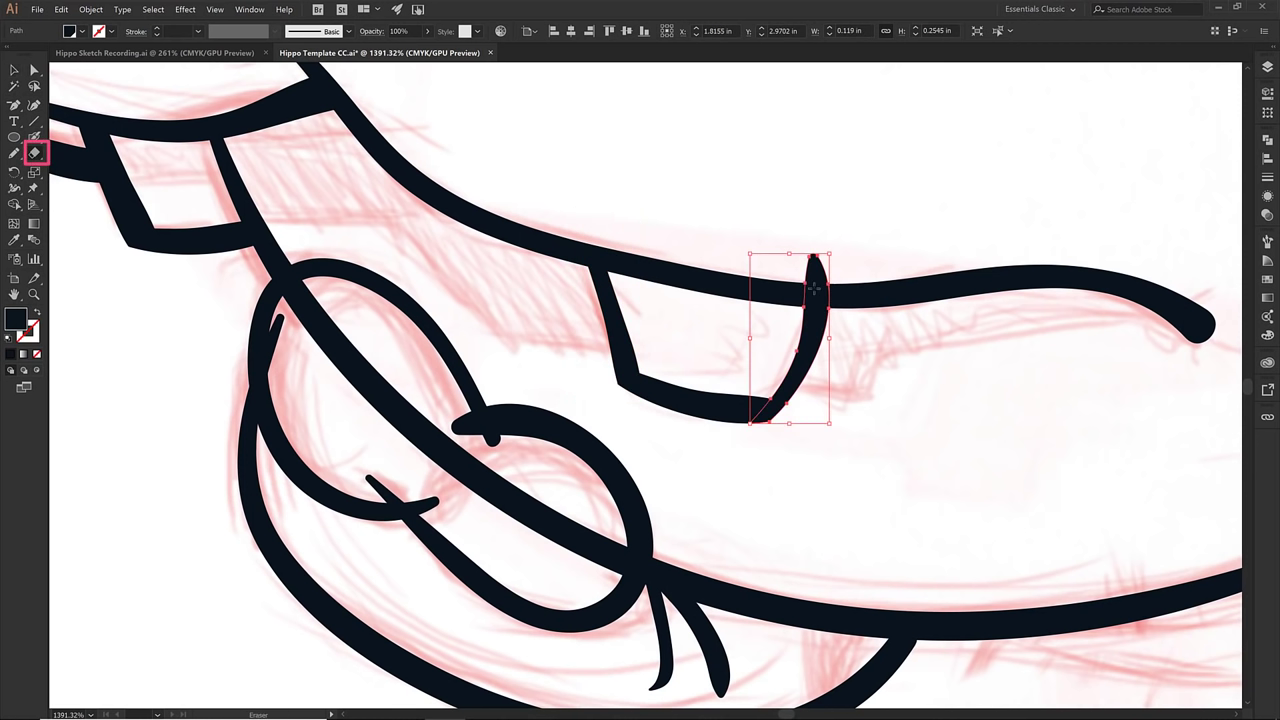
drag(815, 262, 812, 296)
- Erase the diagonal stroke inside the tongue loop and trim the loop stroke's end
key(v)
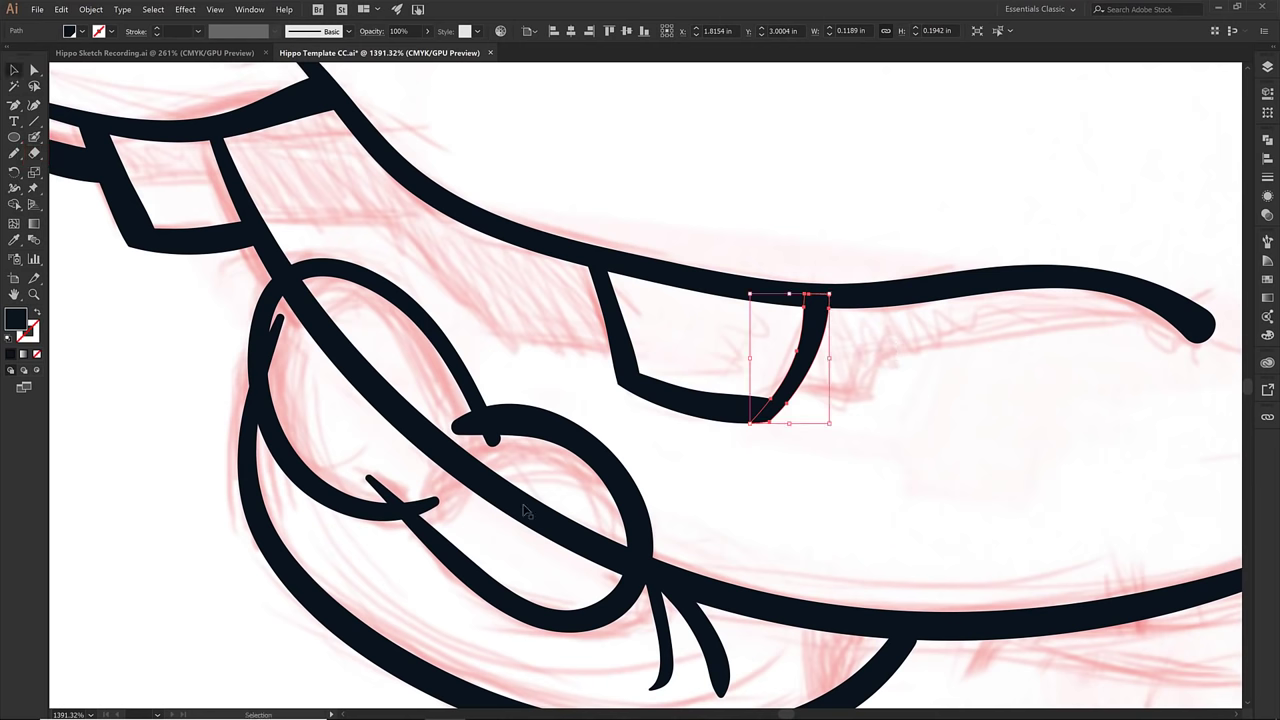
click(521, 502)
key(shift+e)
mouse_move(335, 345)
mouse_down()
mouse_move(293, 292)
mouse_move(460, 470)
mouse_move(616, 563)
mouse_move(595, 556)
mouse_up()
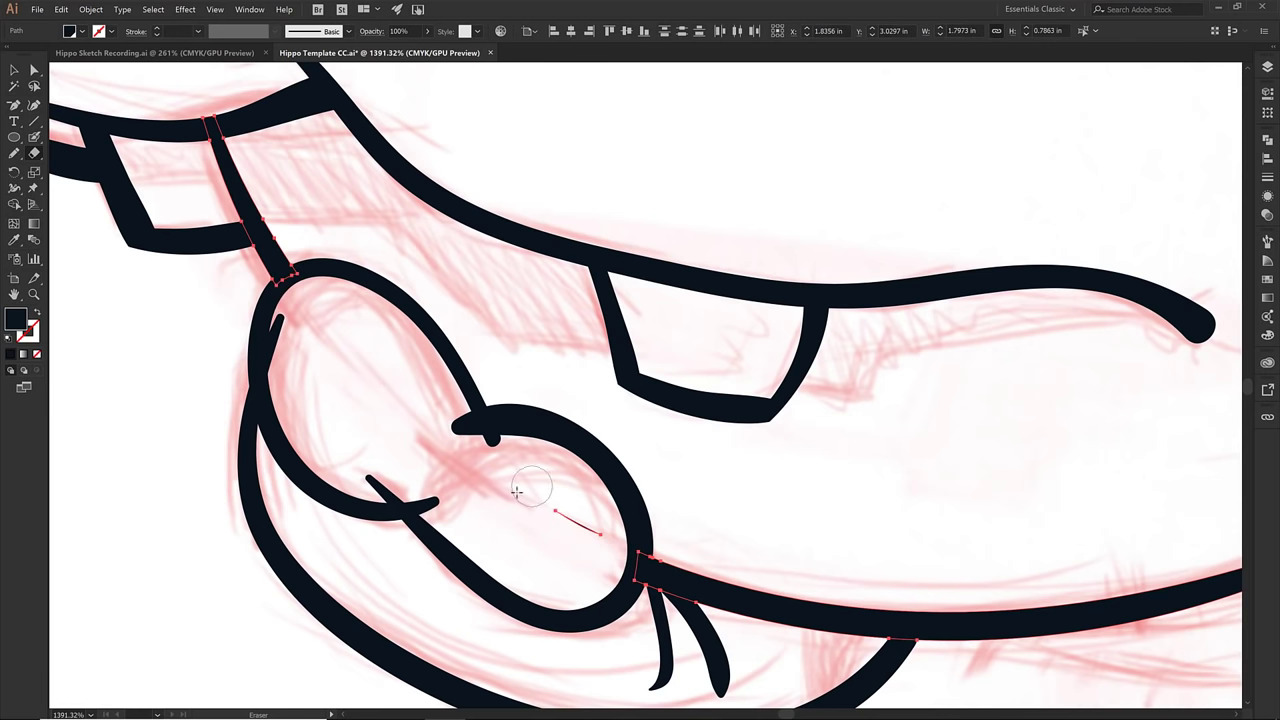
key(v)
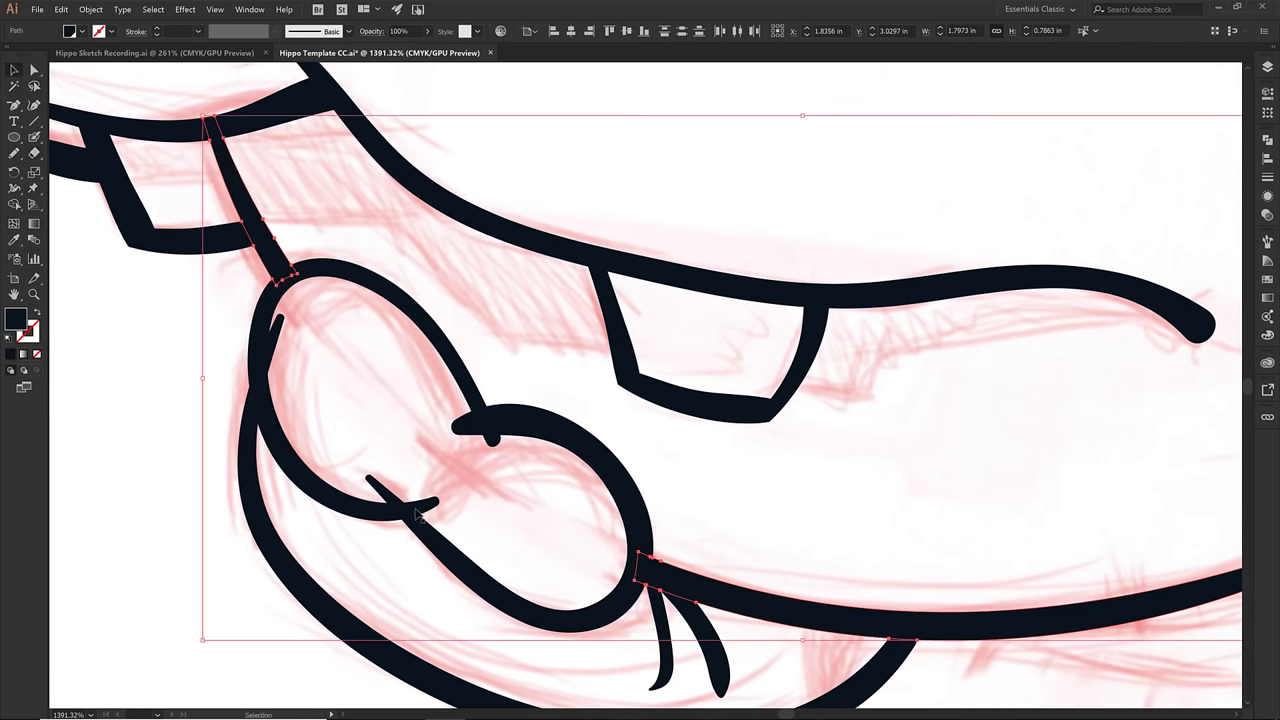
drag(376, 518, 503, 257)
key(shift+e)
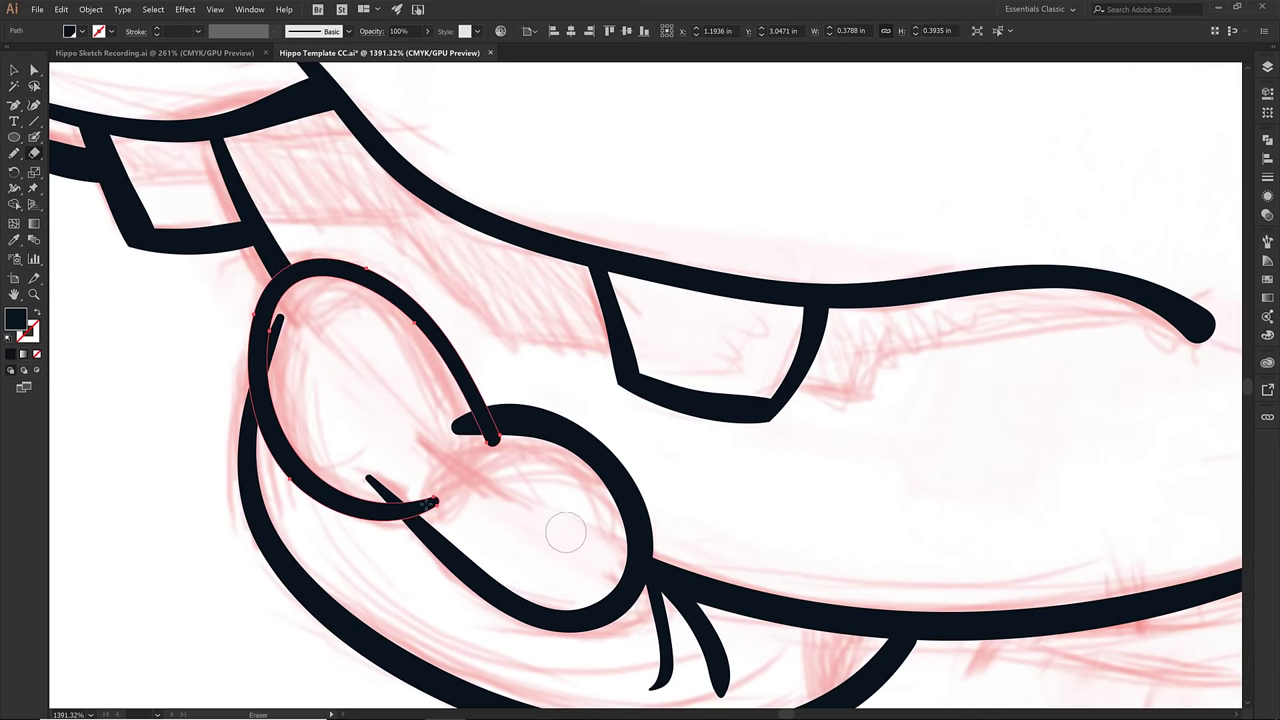
drag(412, 494, 434, 506)
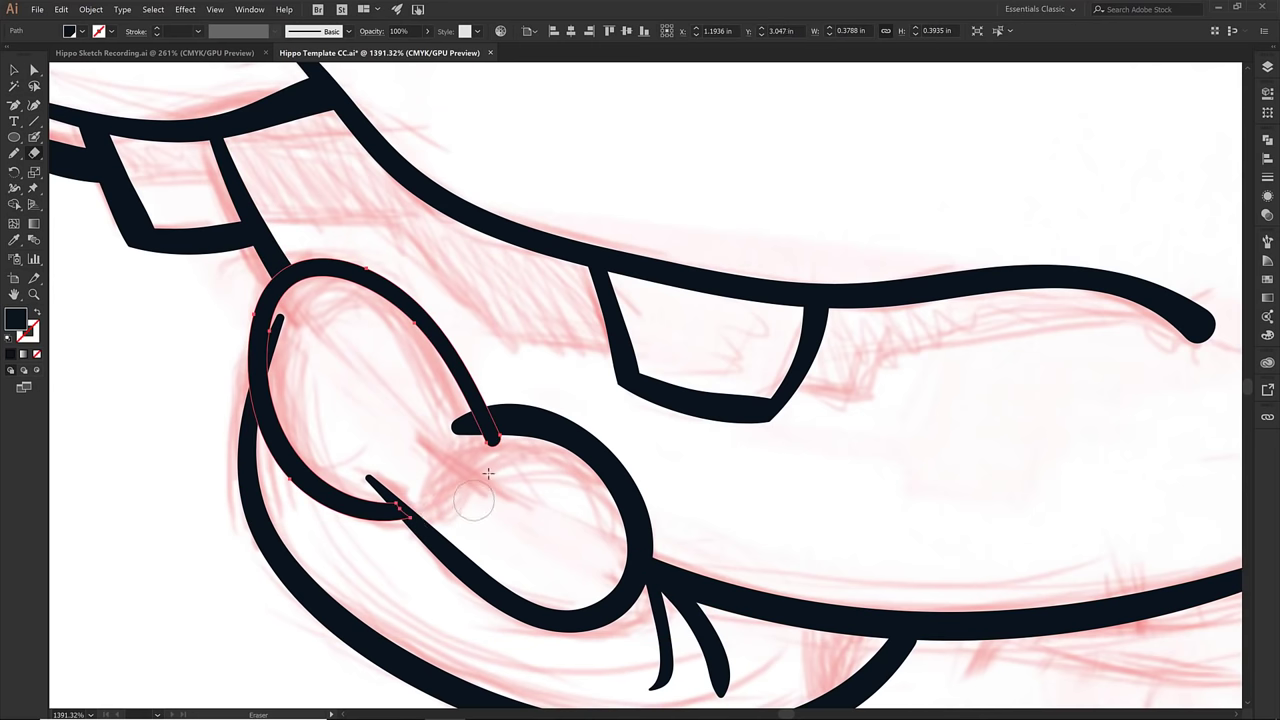
- Erase the outer curve's overlap at the loop, then fit the whole hippo with nothing selected
key(v)
drag(500, 263, 256, 538)
key(shift+e)
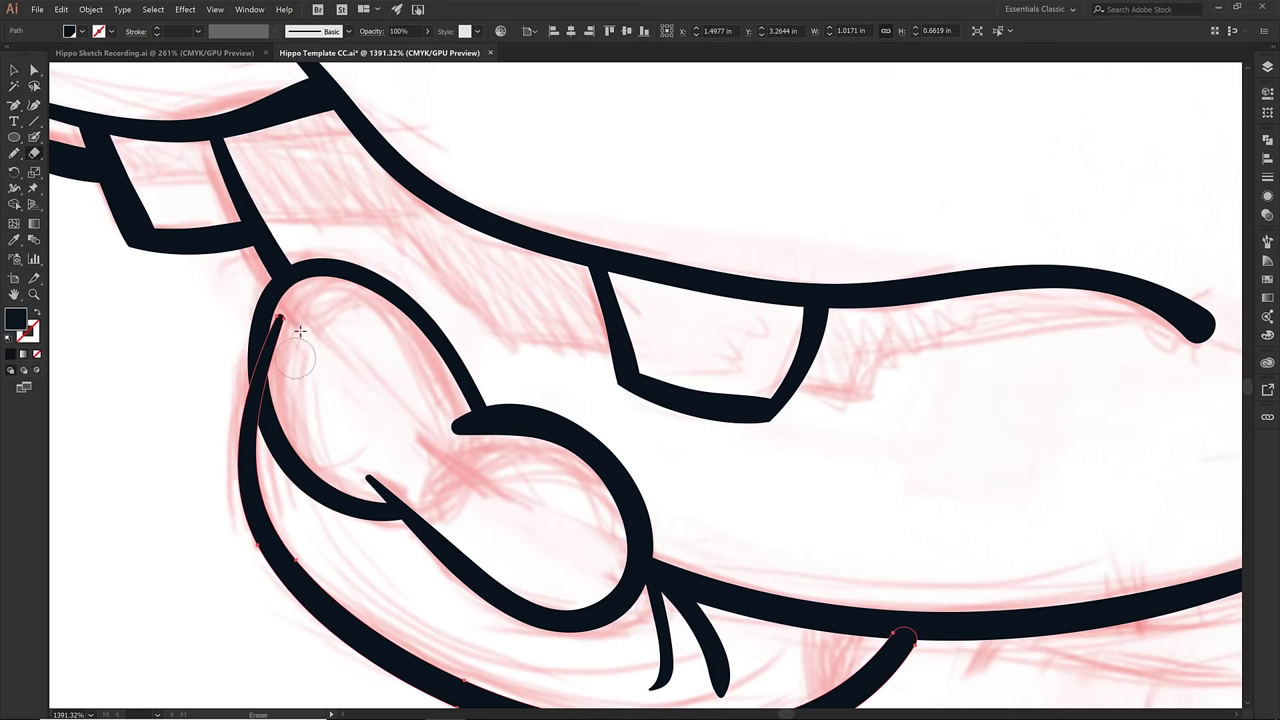
mouse_move(290, 322)
mouse_down()
mouse_move(273, 365)
mouse_move(294, 409)
mouse_up()
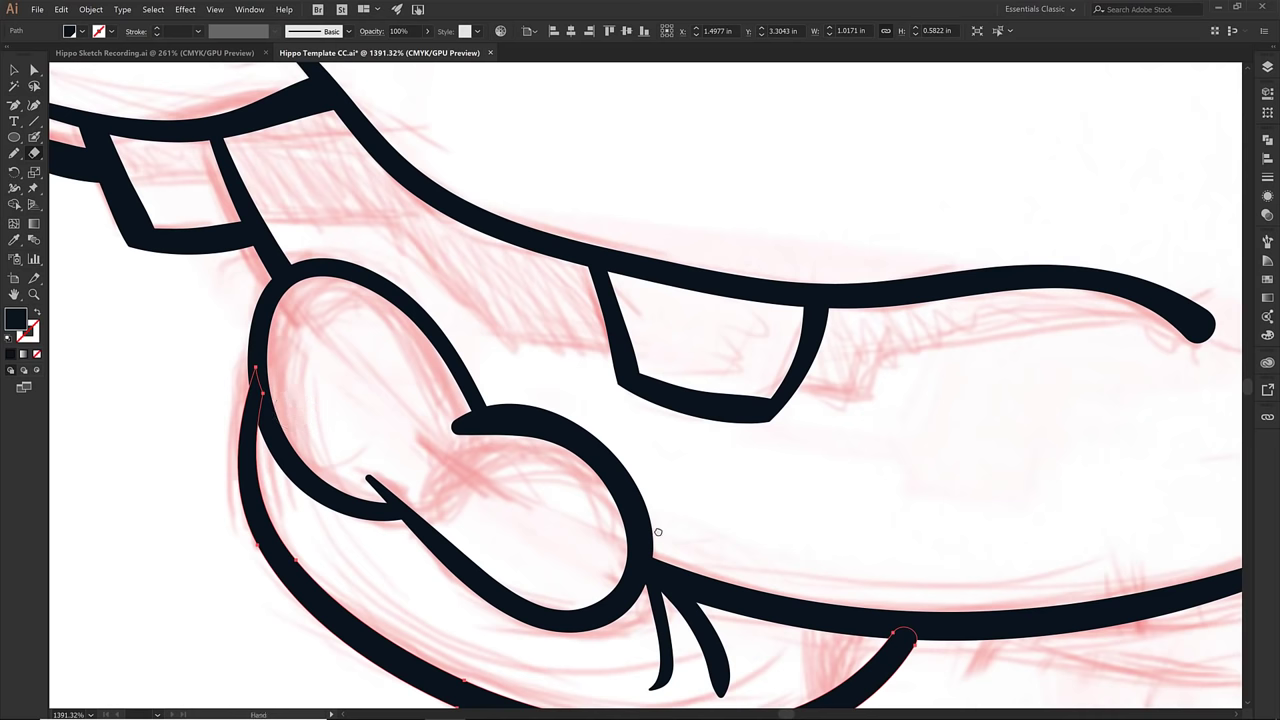
drag(655, 533, 644, 559)
key(v)
key(ctrl+0)
key(ctrl+shift+a)
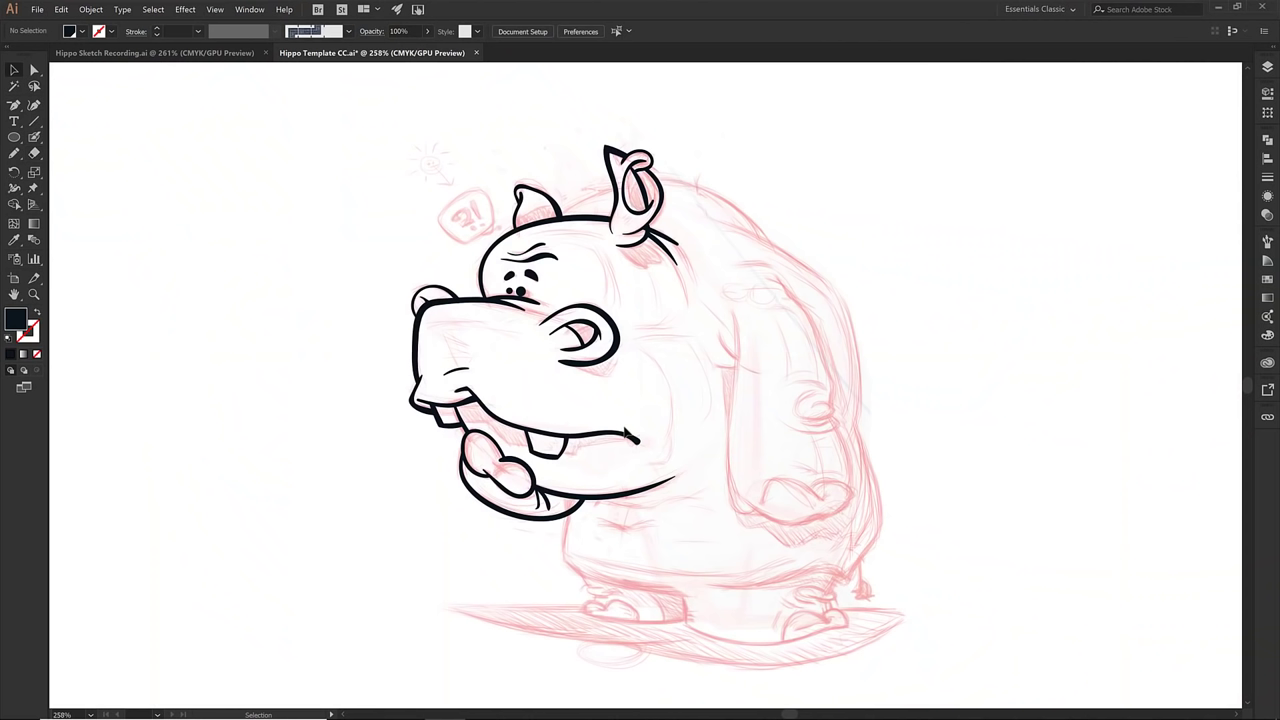
- Switch to the Blob Brush (Shift+B) to ink the head behind the ear
key(shift+b)
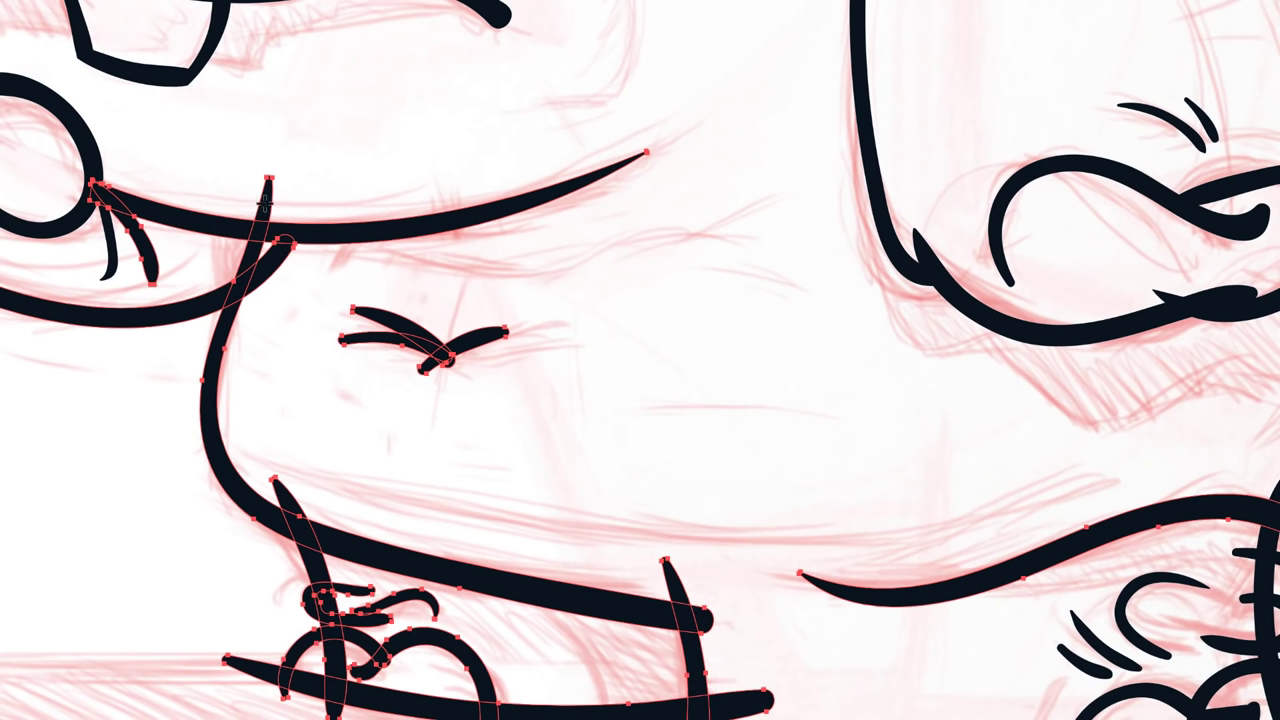
- Erase the stroke tip above the belly line and the overshoot below the foot's curve
click(264, 205)
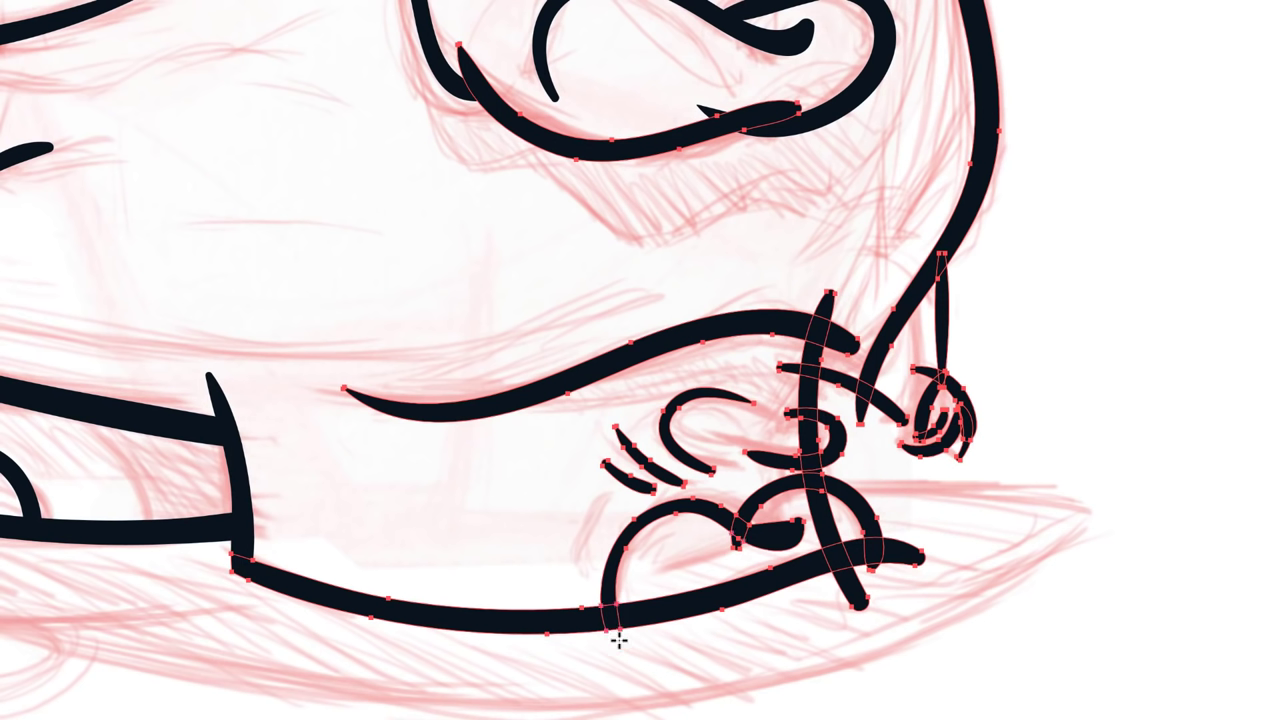
mouse_move(870, 614)
mouse_down()
mouse_move(840, 568)
mouse_move(908, 563)
mouse_up()
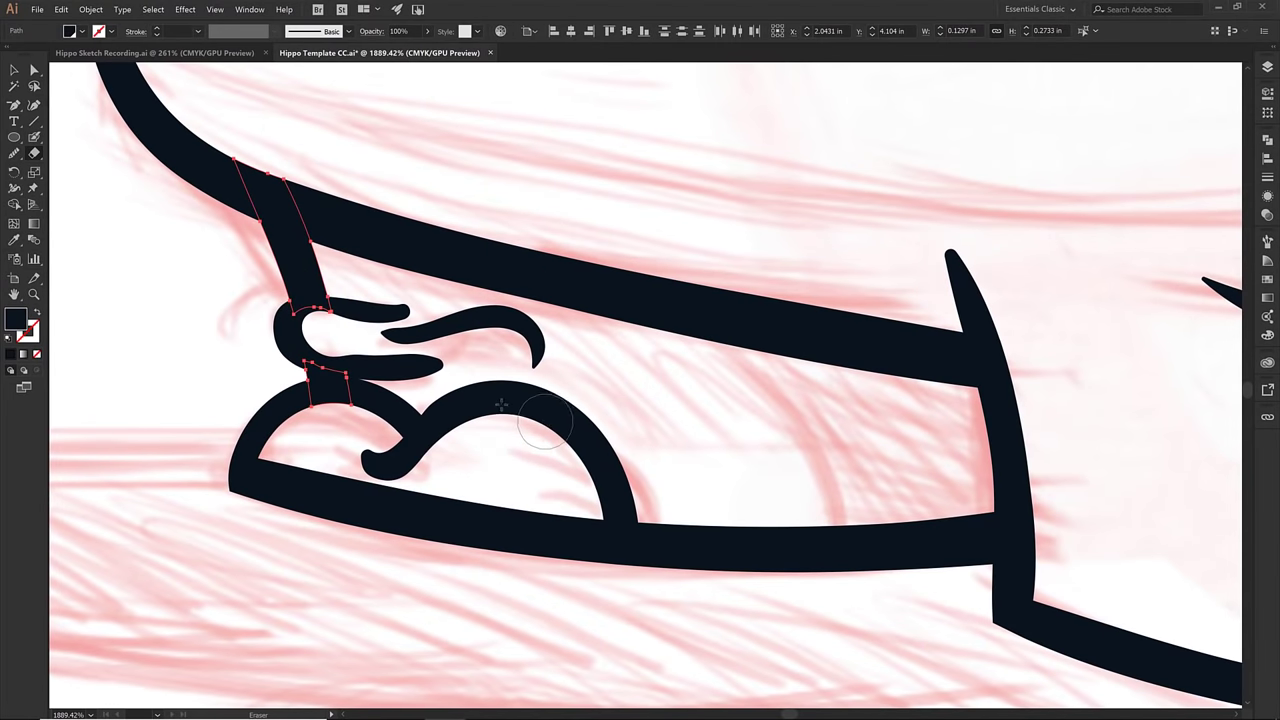
- Fit the whole inked hippo in view and deselect the small path near the leg
key(ctrl+0)
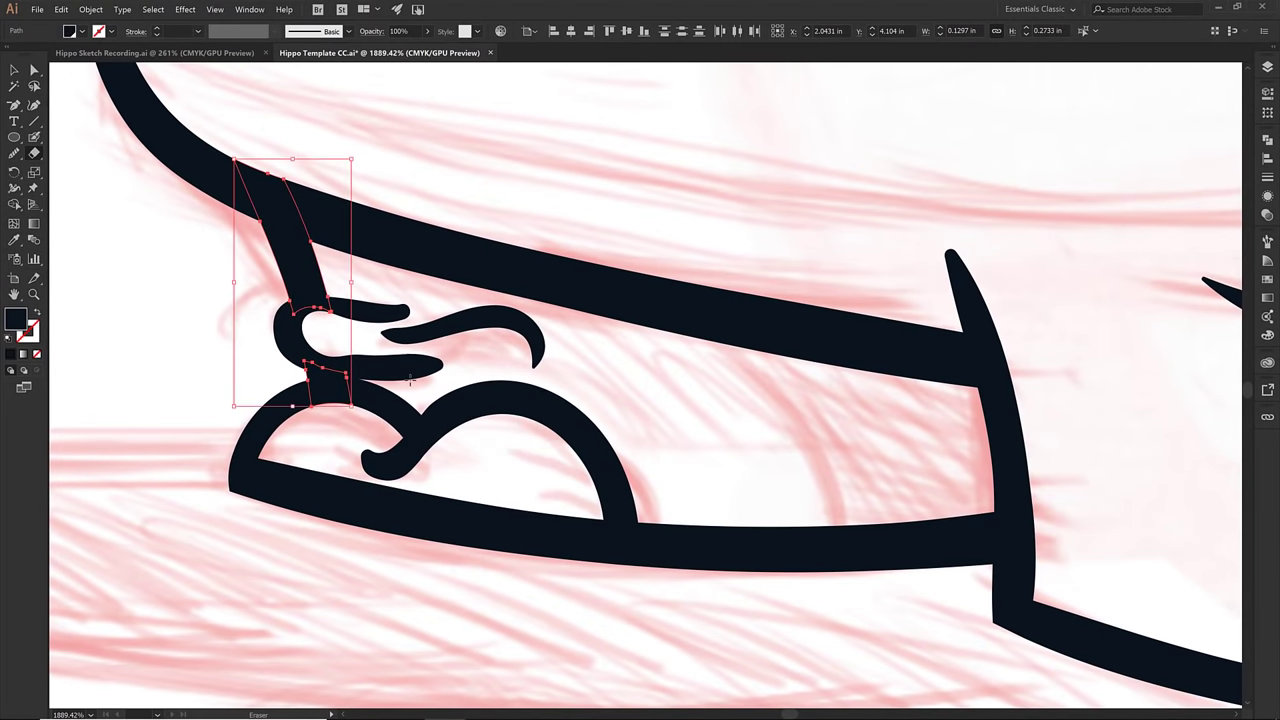
key(v)
click(320, 469)
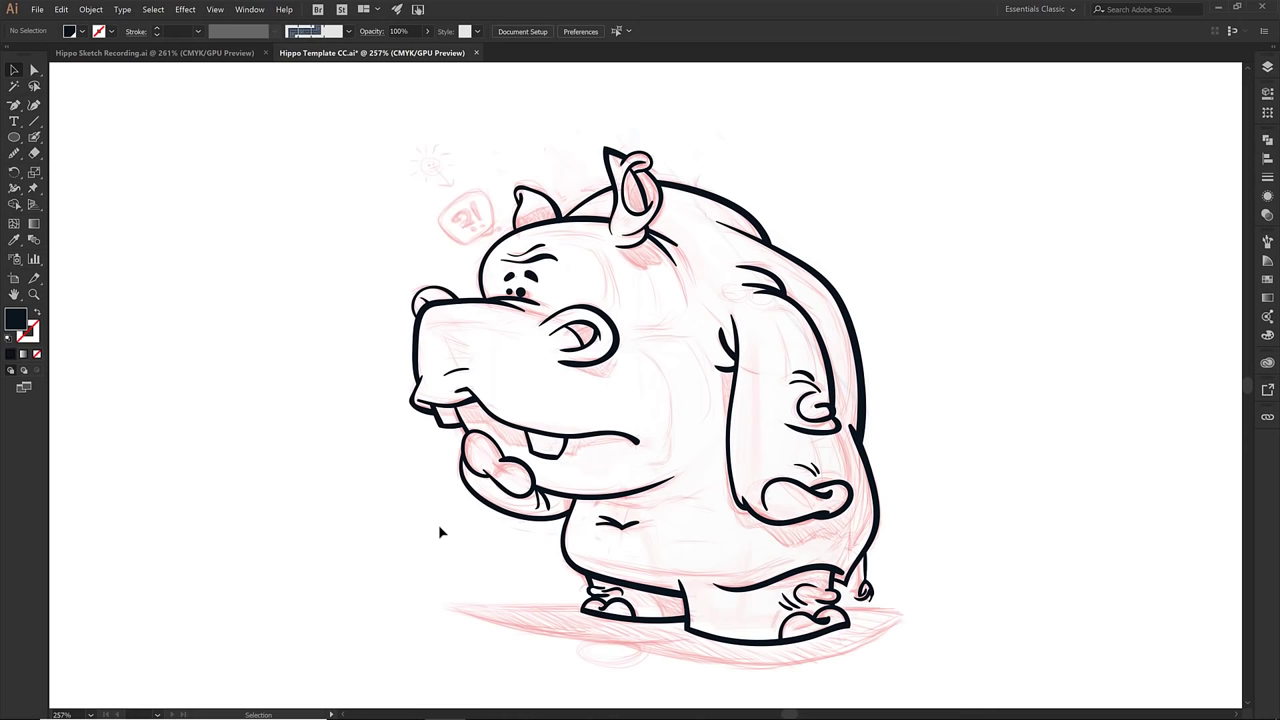
- Save Hippo Template CC.ai with File > Save
key(ctrl+z)
key(shift+e)
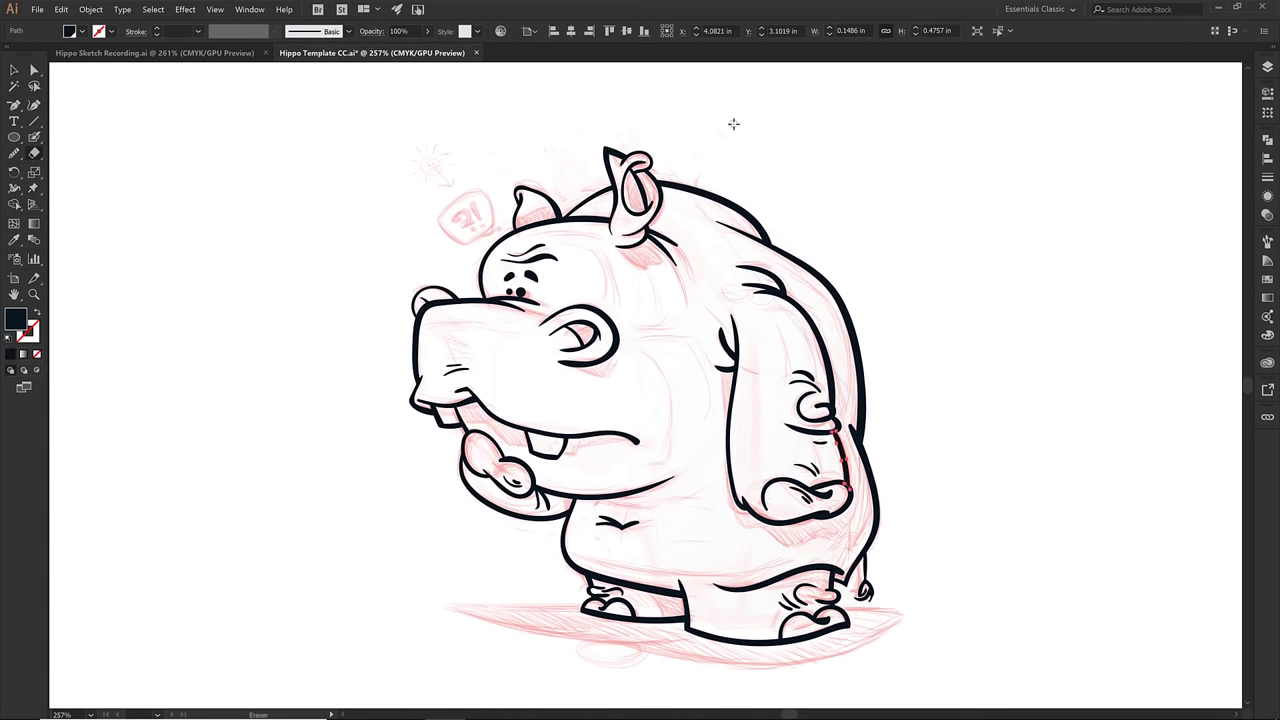
click(41, 12)
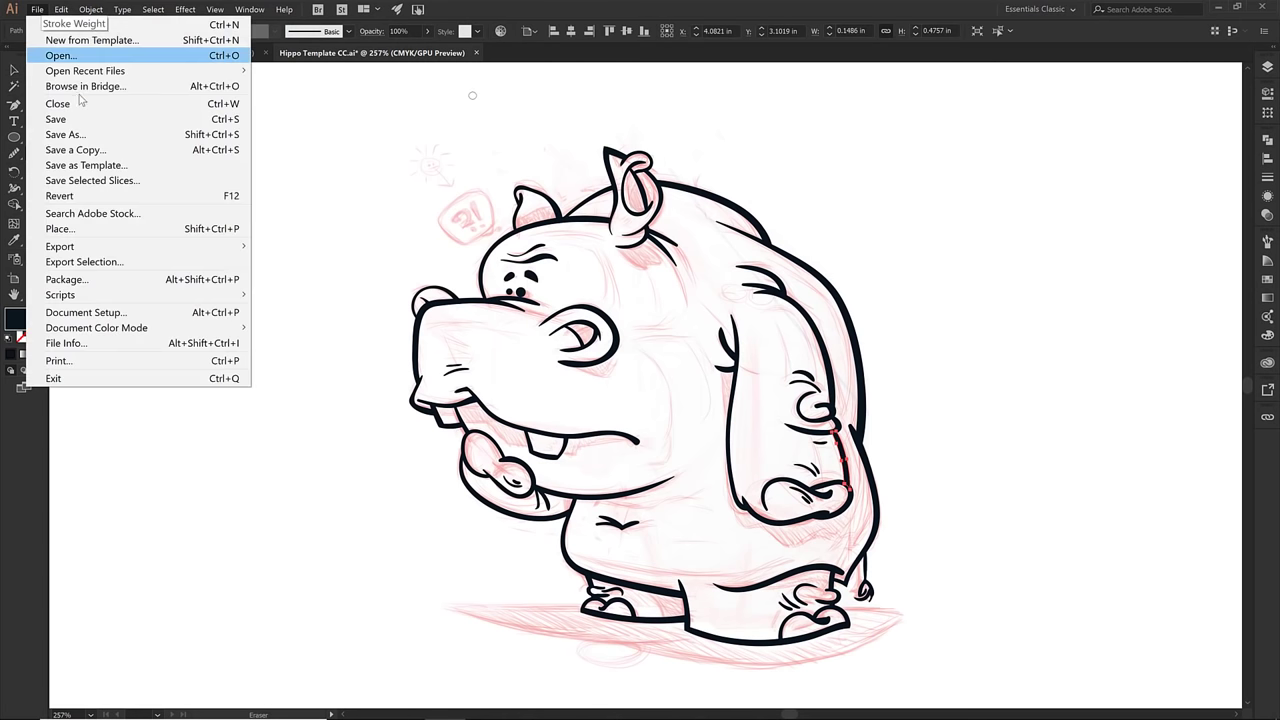
click(60, 122)
key(n)
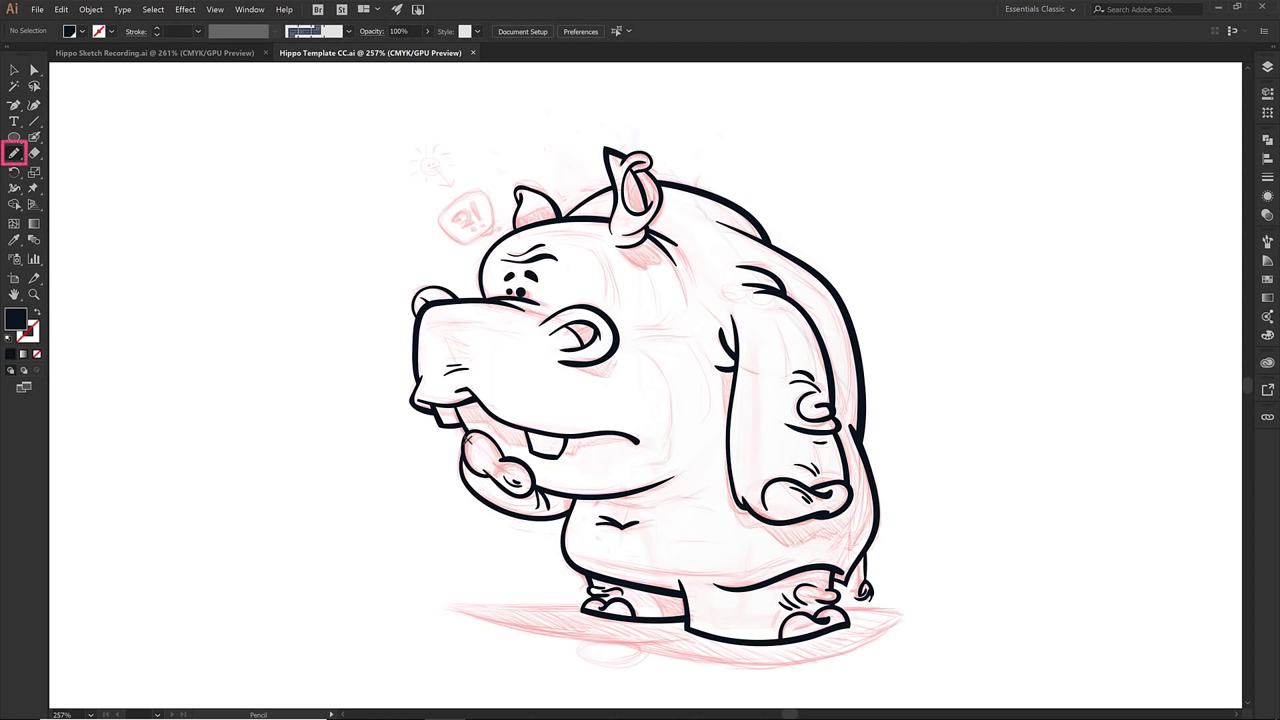
- Pencil thin closing paths along the ear and under the cheek curl to the lip tip
key(z)
drag(429, 141, 714, 302)
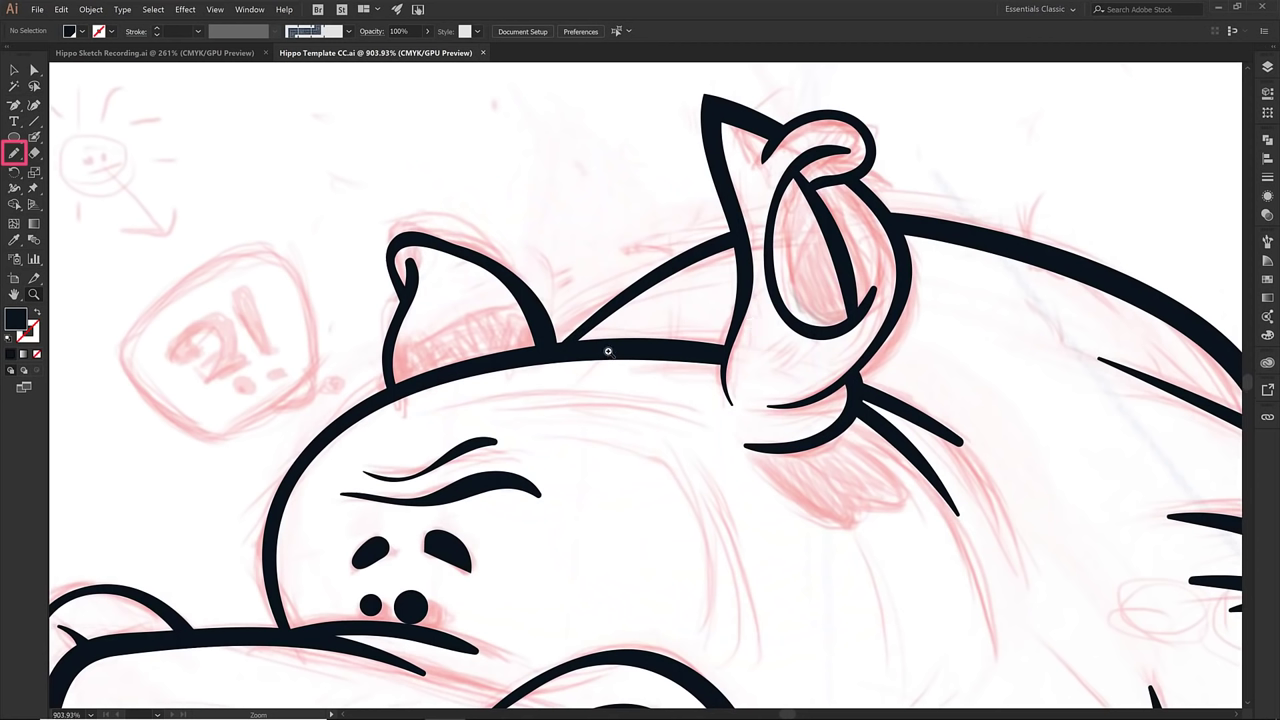
key(n)
drag(548, 304, 549, 302)
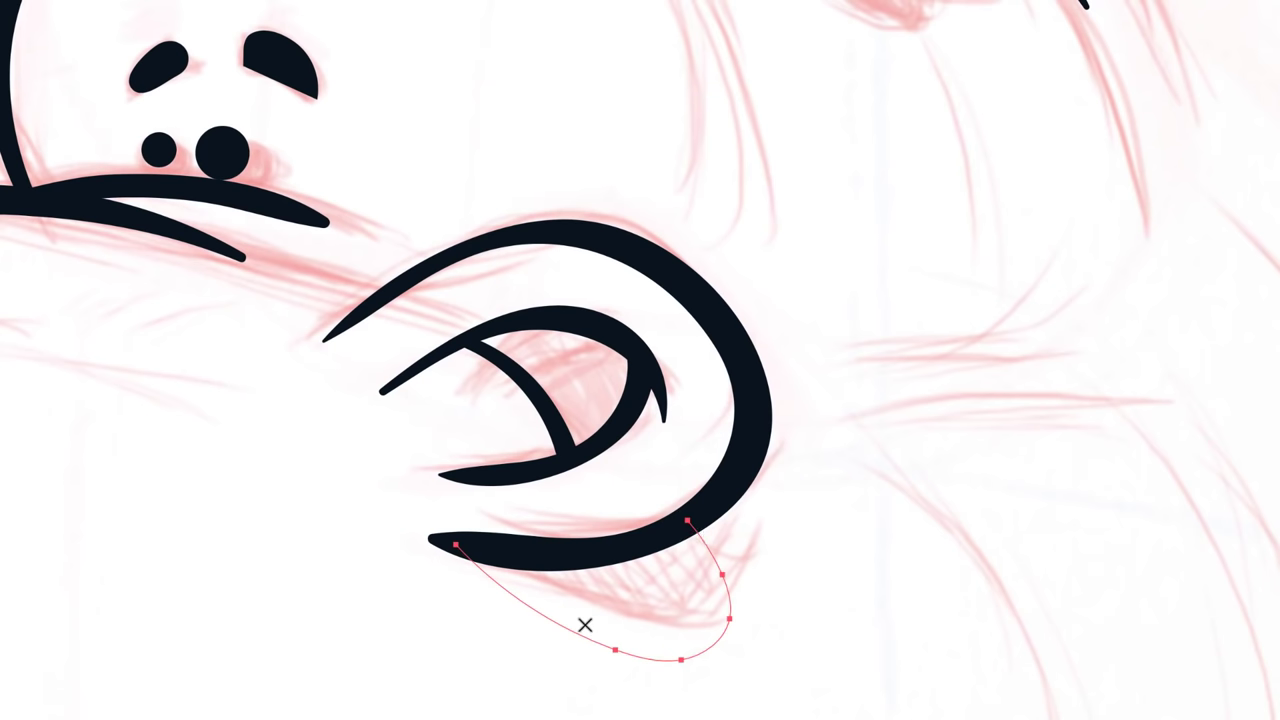
mouse_move(418, 343)
mouse_down()
mouse_move(468, 386)
mouse_move(524, 489)
mouse_up()
scroll(437, 531, down, 10)
scroll(437, 531, left, 8)
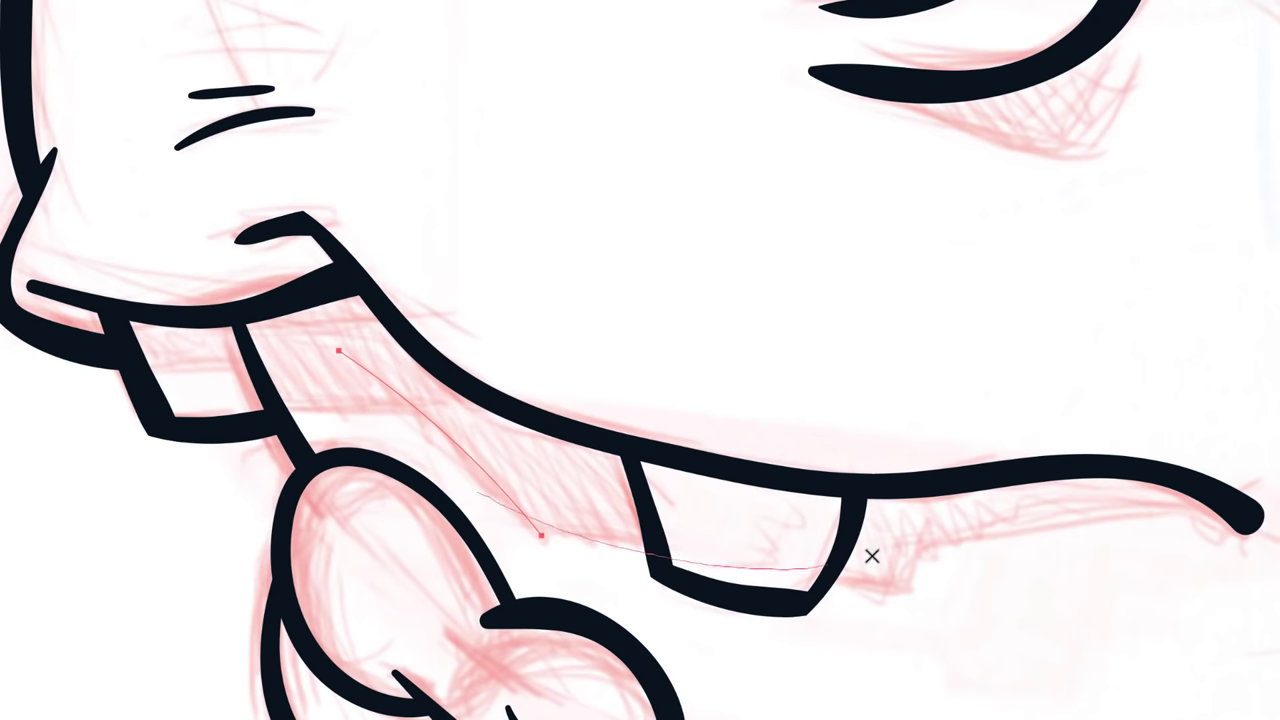
click(1233, 505)
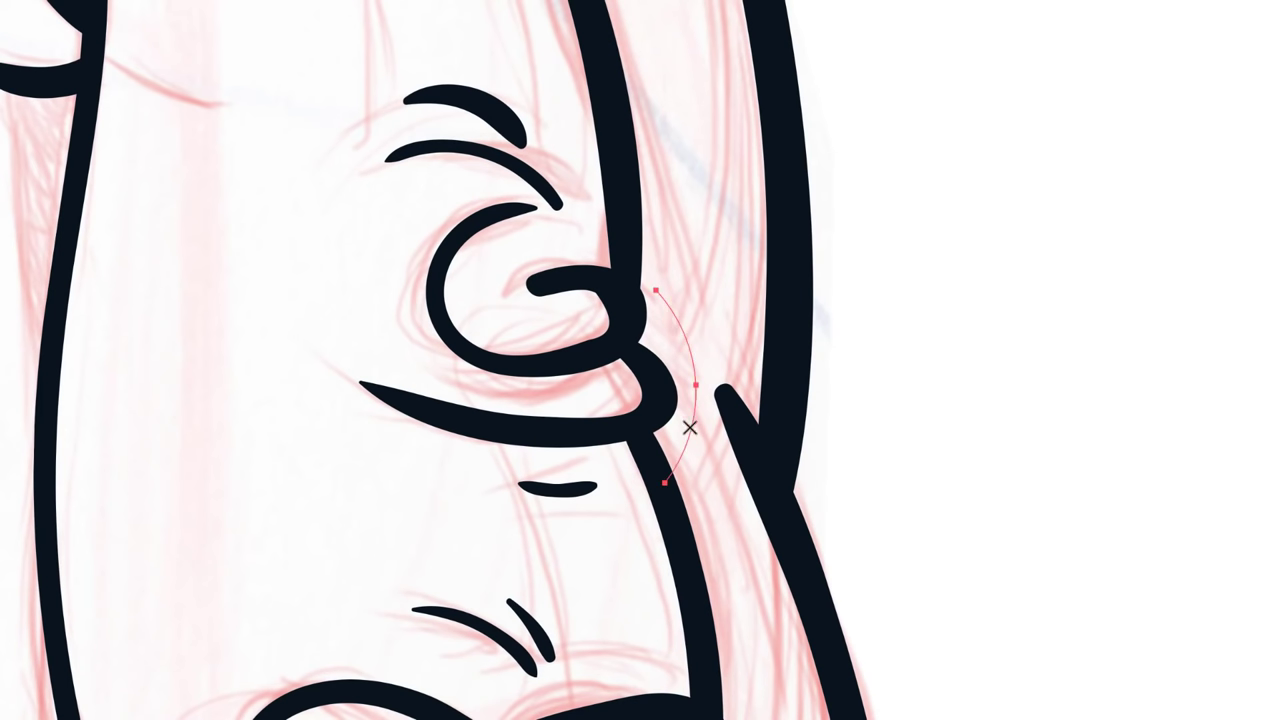
ctrl+click(780, 700)
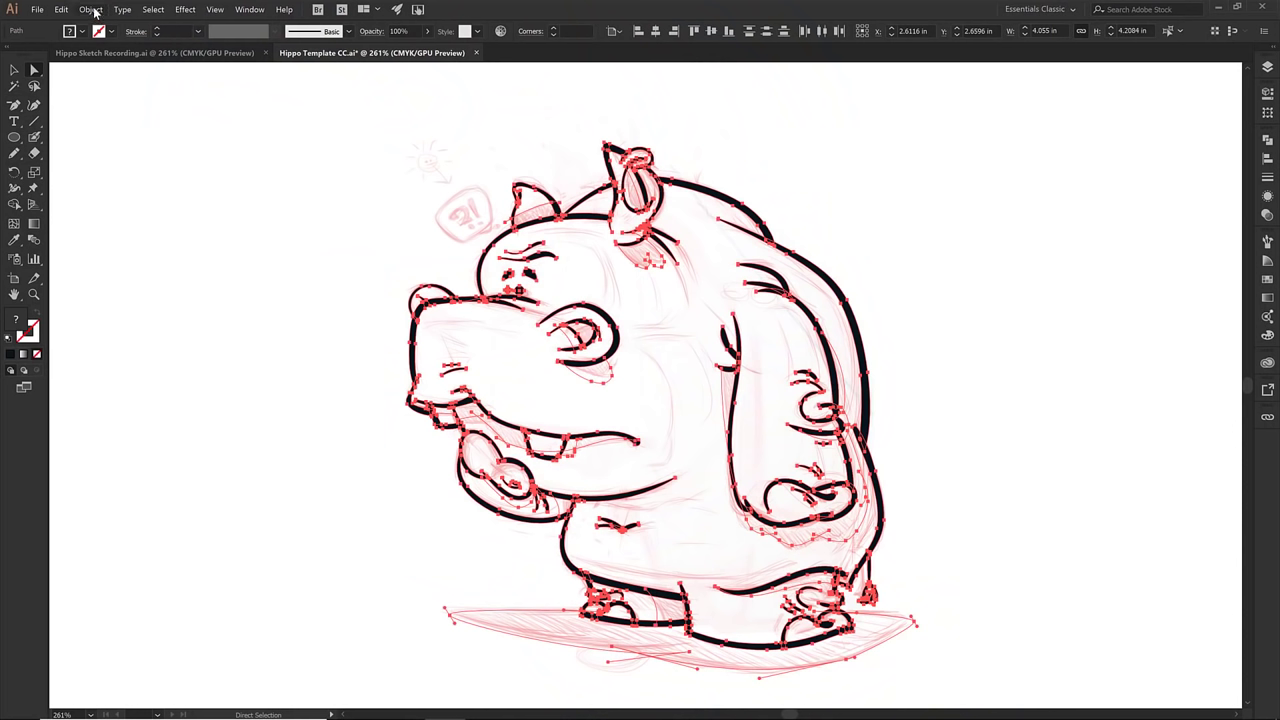
- Make the drawing a Live Paint group and fill the horn, ear interior and behind-ear patch dark blue
click(91, 10)
mouse_move(178, 365)
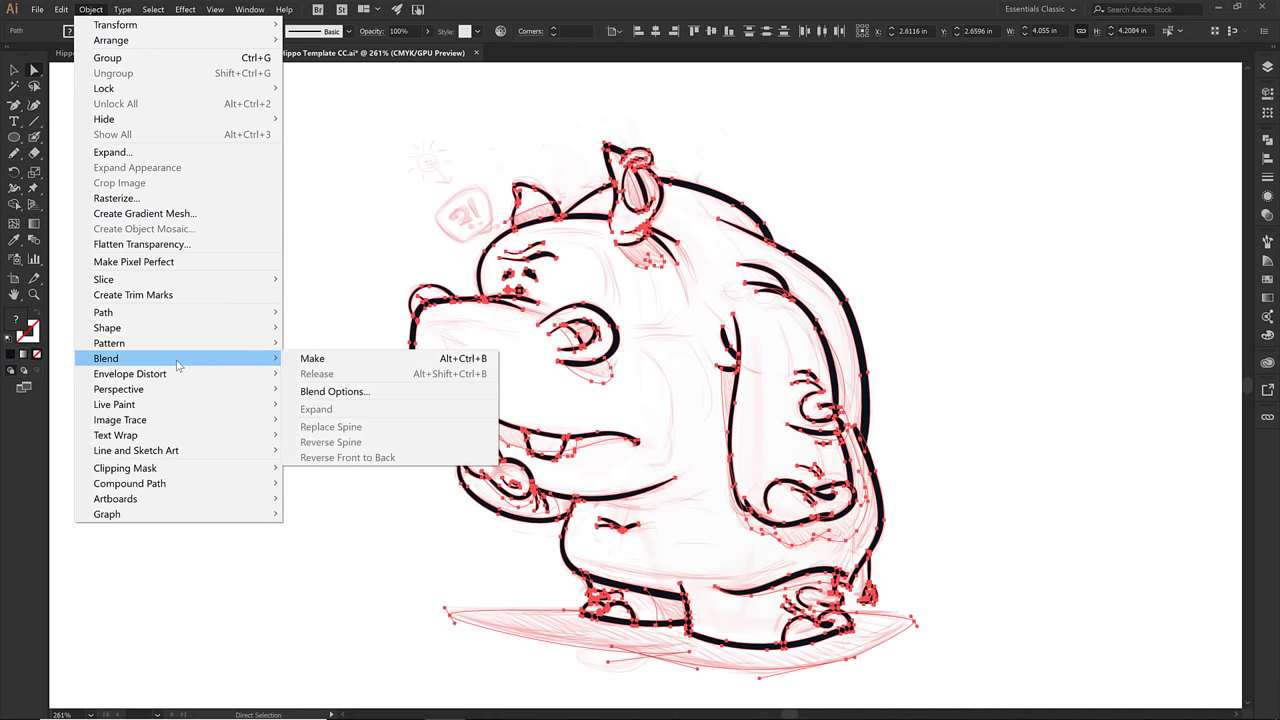
mouse_move(165, 405)
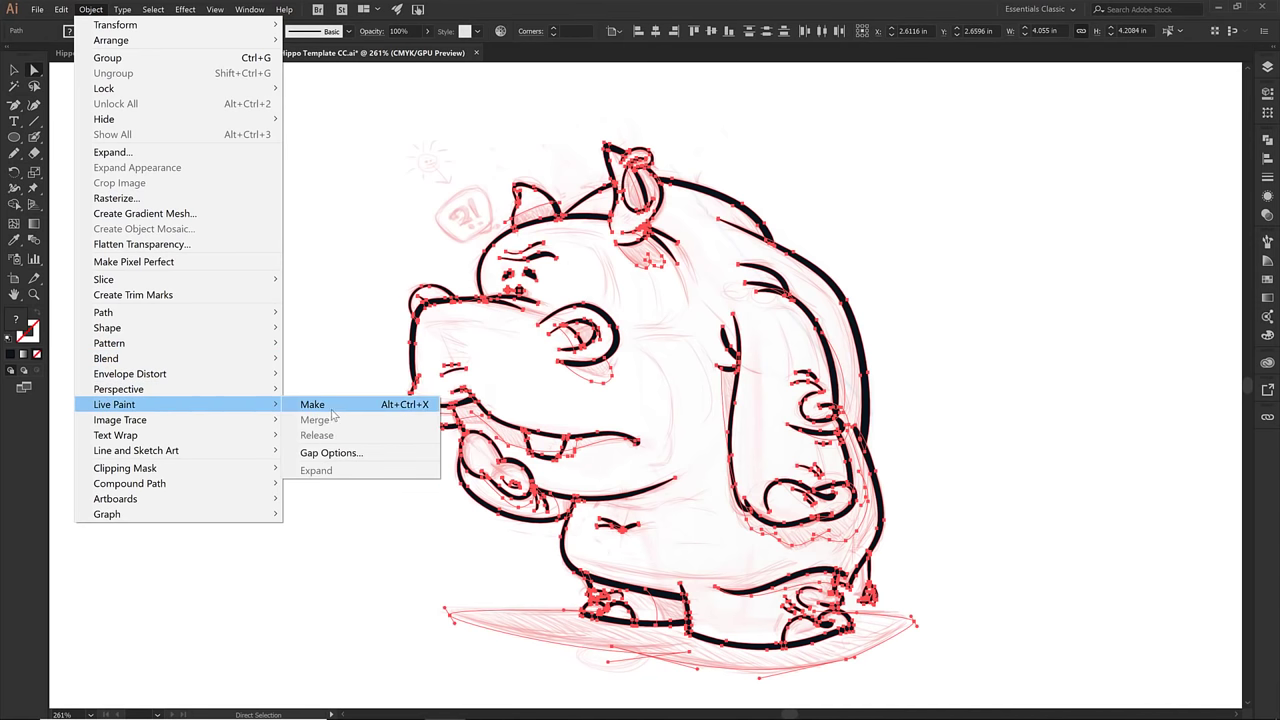
click(413, 408)
click(535, 206)
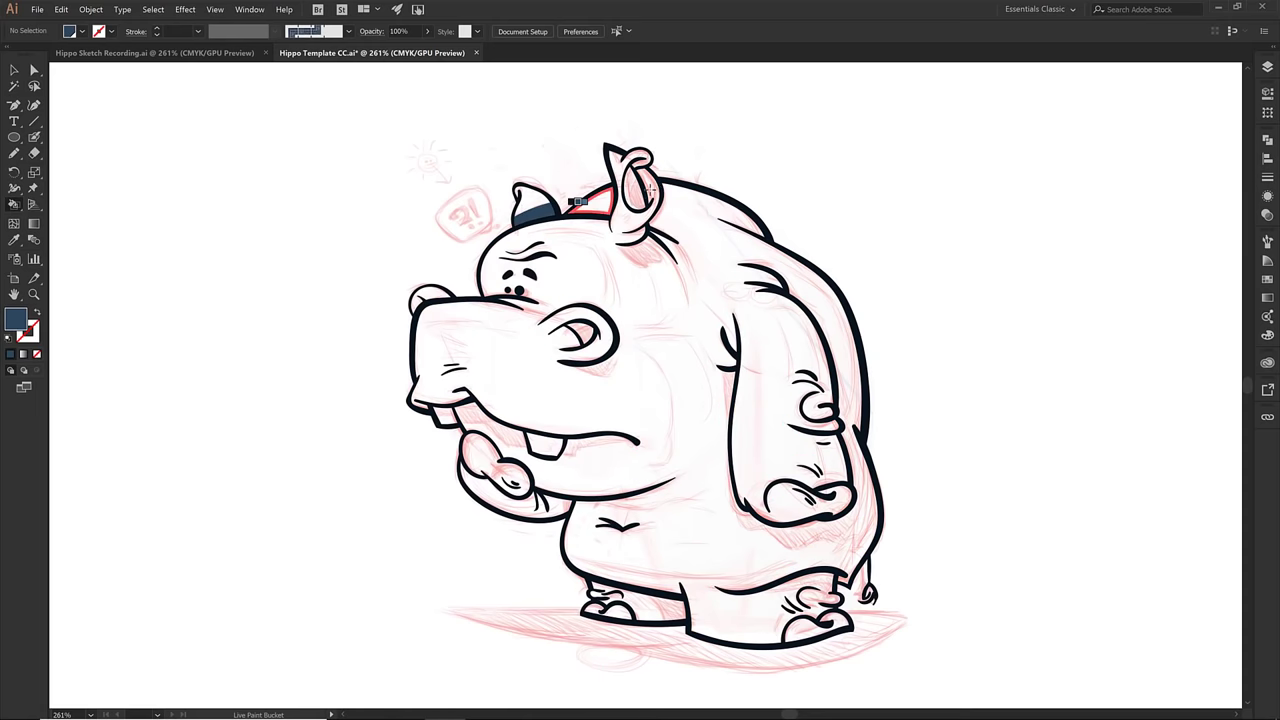
click(628, 188)
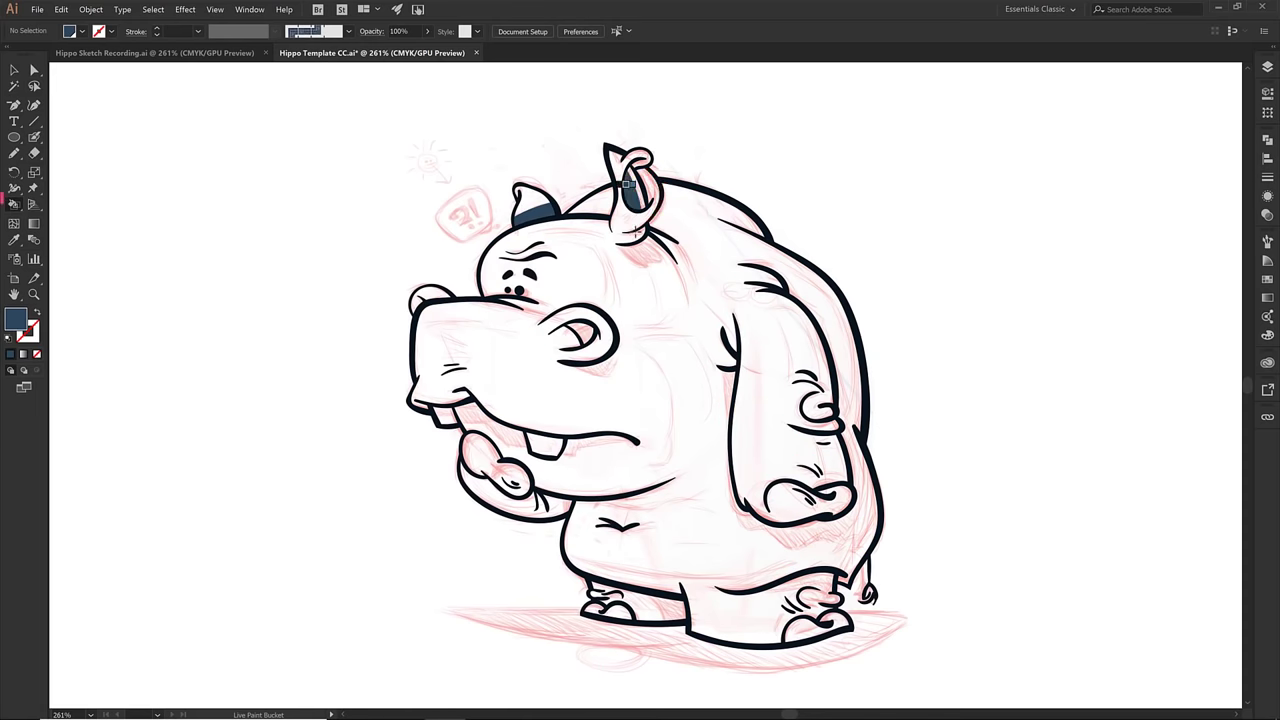
click(640, 250)
- Fill the eye area, under-eye shadow, inner mouth, tongue, under-teeth and thumb shadow dark blue
click(582, 327)
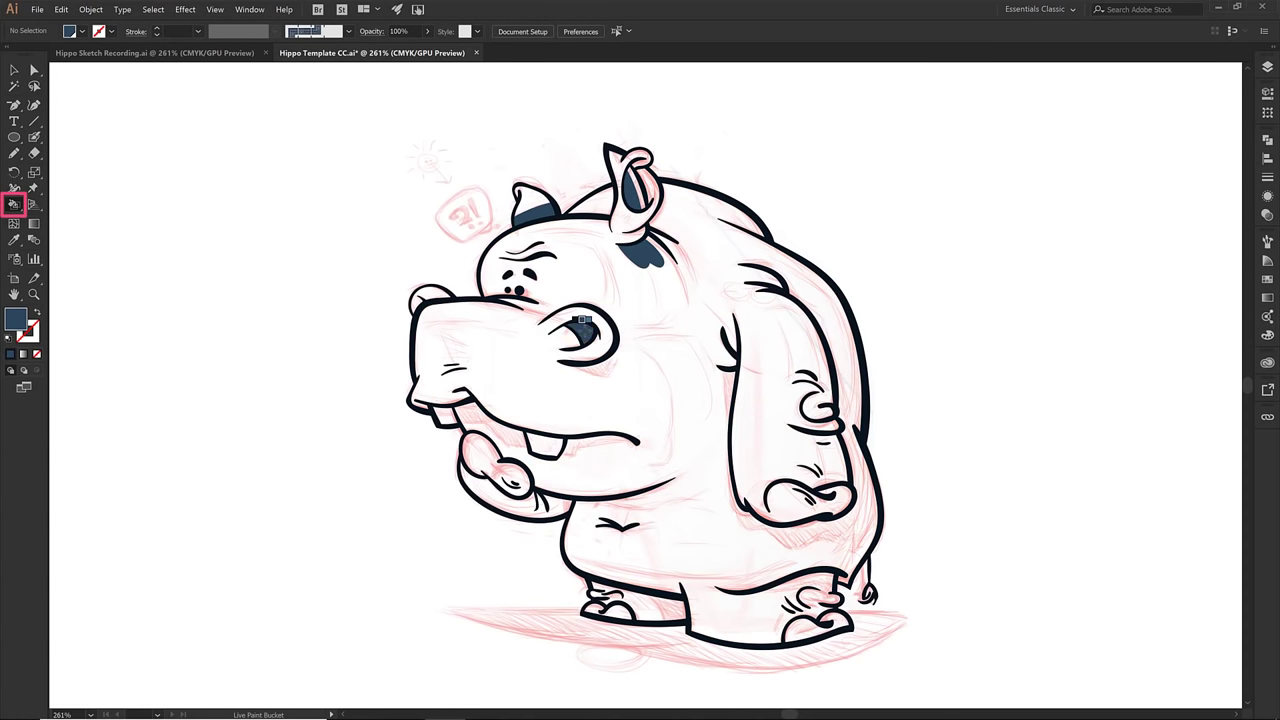
click(593, 362)
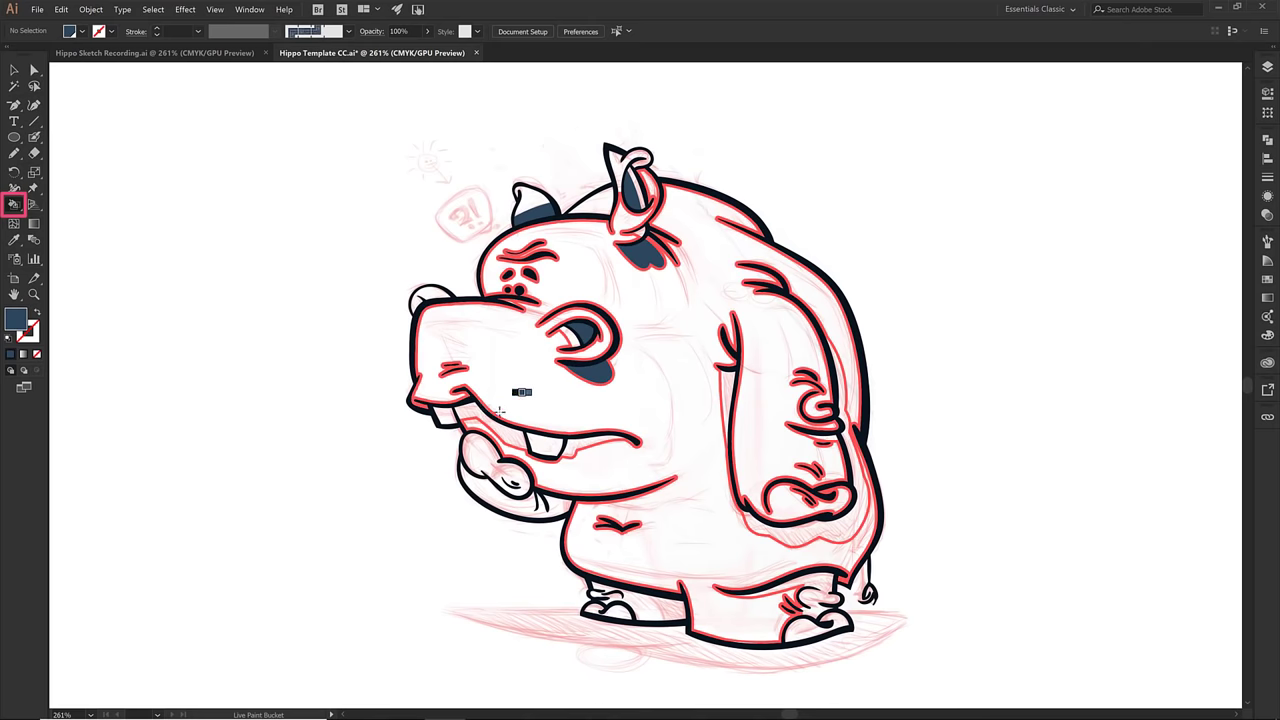
click(492, 416)
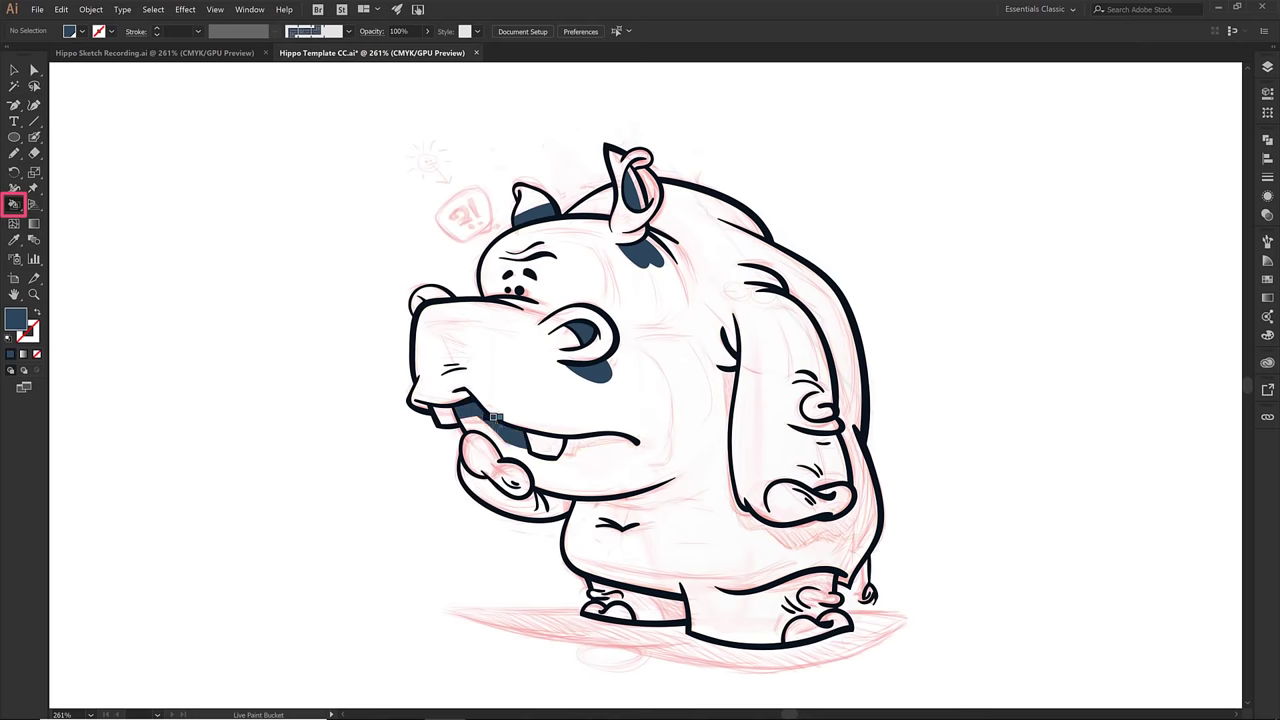
click(493, 420)
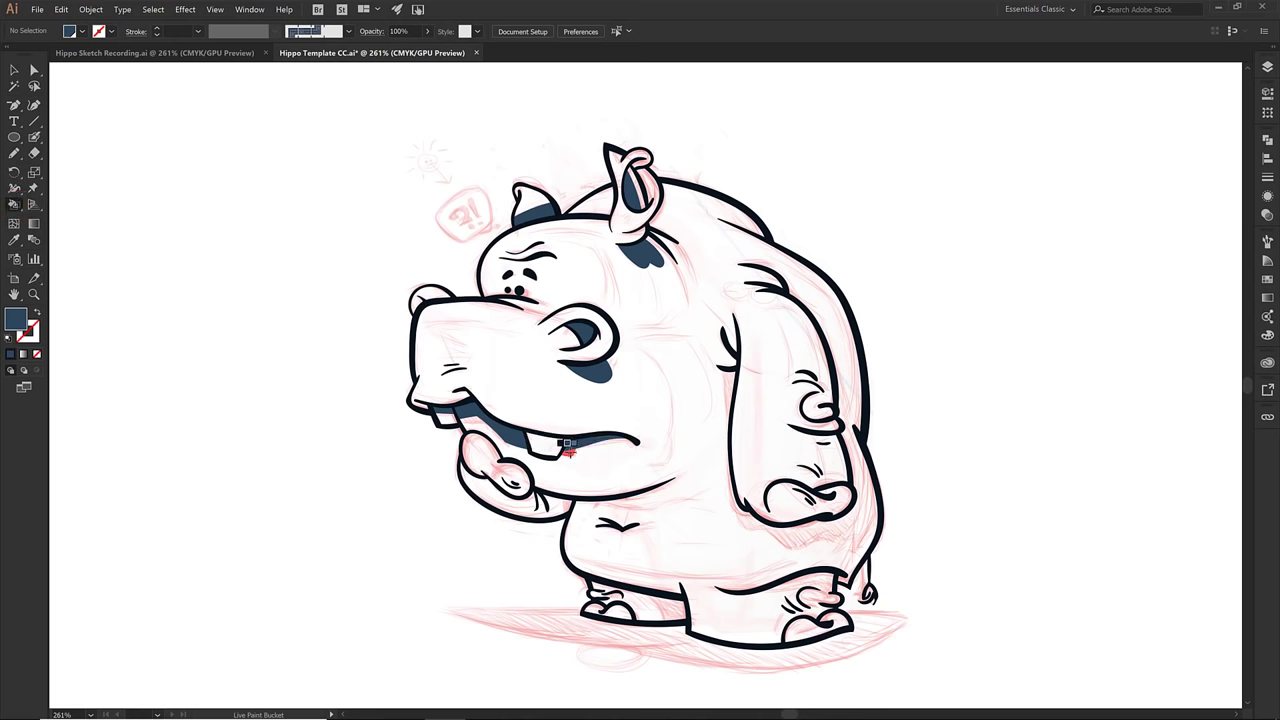
click(567, 446)
click(500, 484)
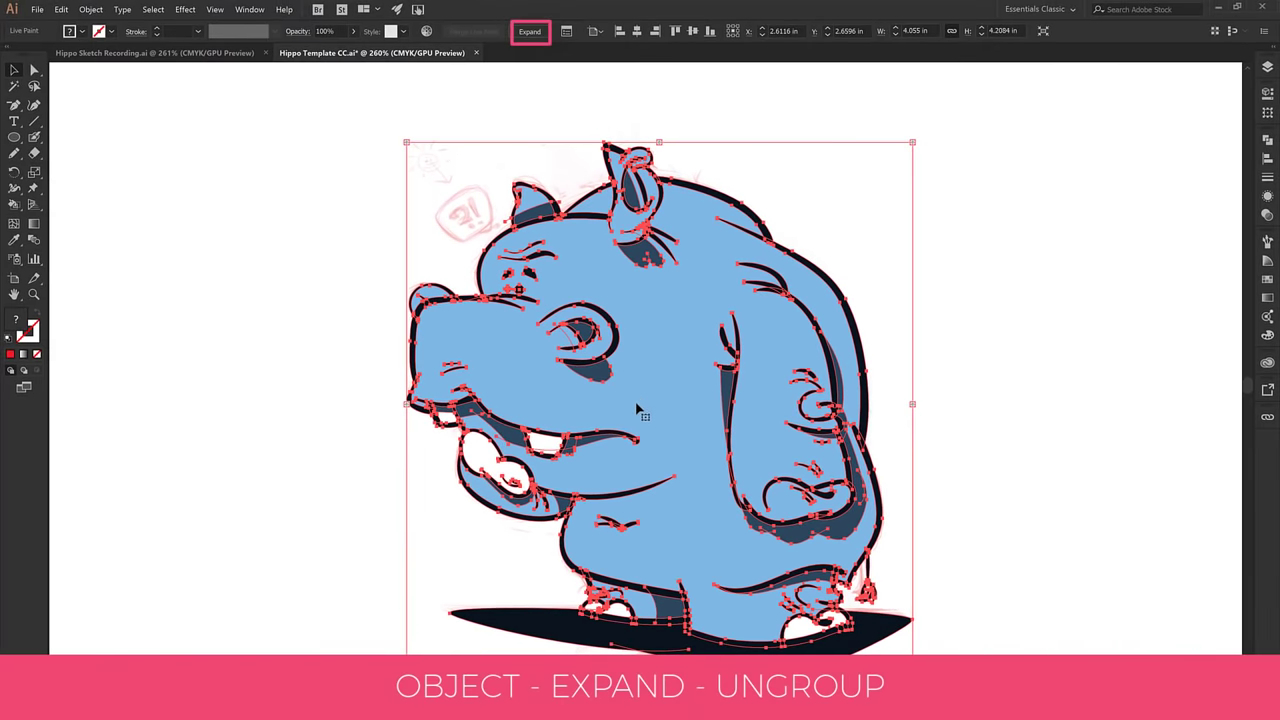
- Expand the Live Paint hippo and ungroup it into separate shapes
click(529, 31)
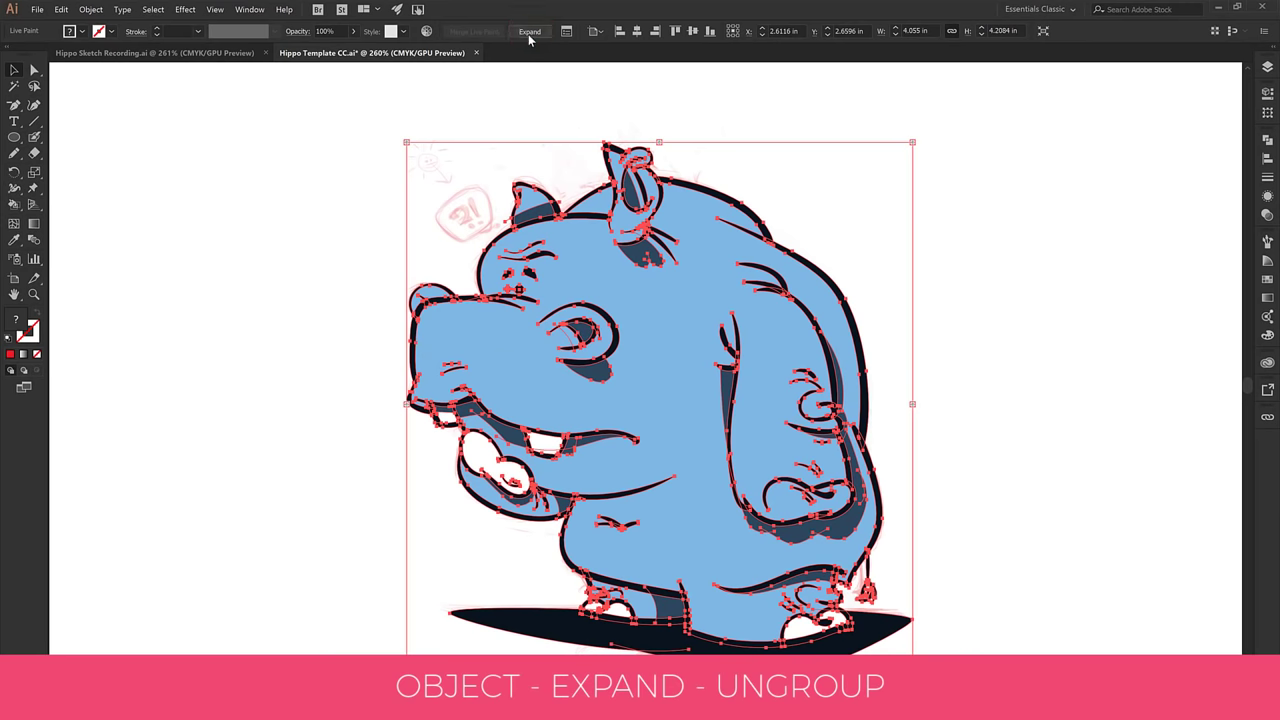
right_click(556, 312)
click(342, 292)
right_click(265, 205)
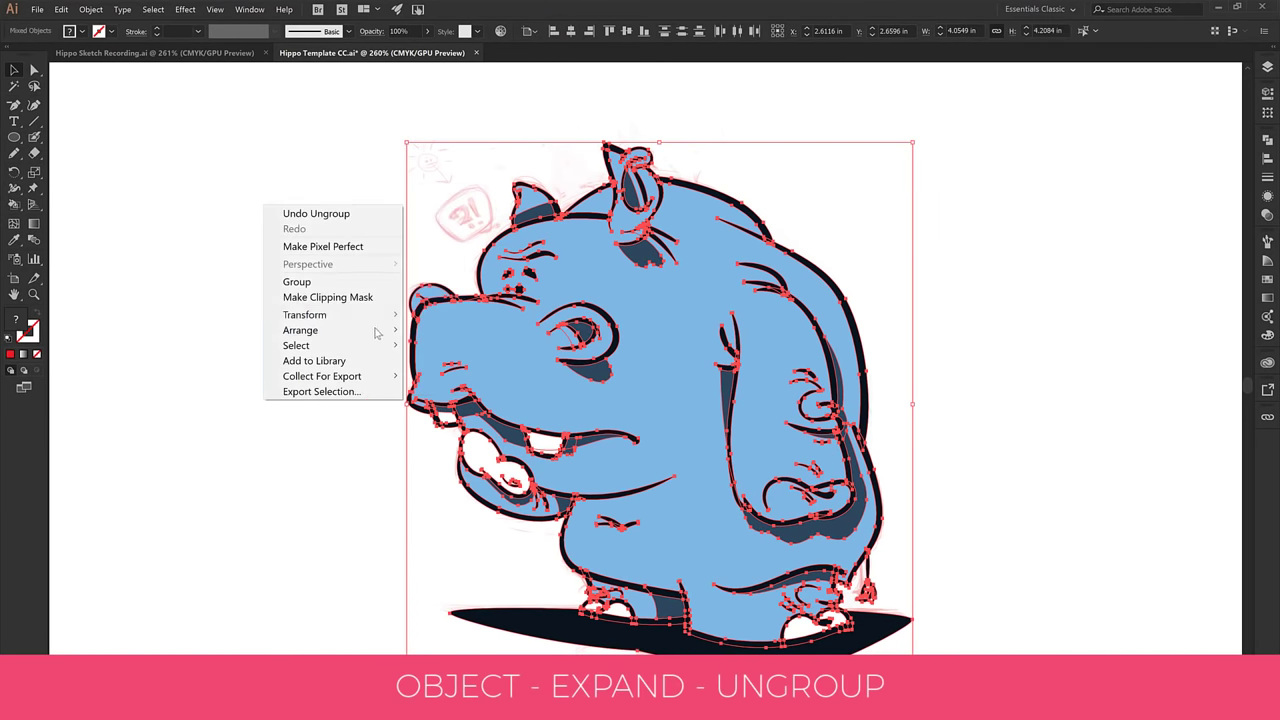
click(318, 432)
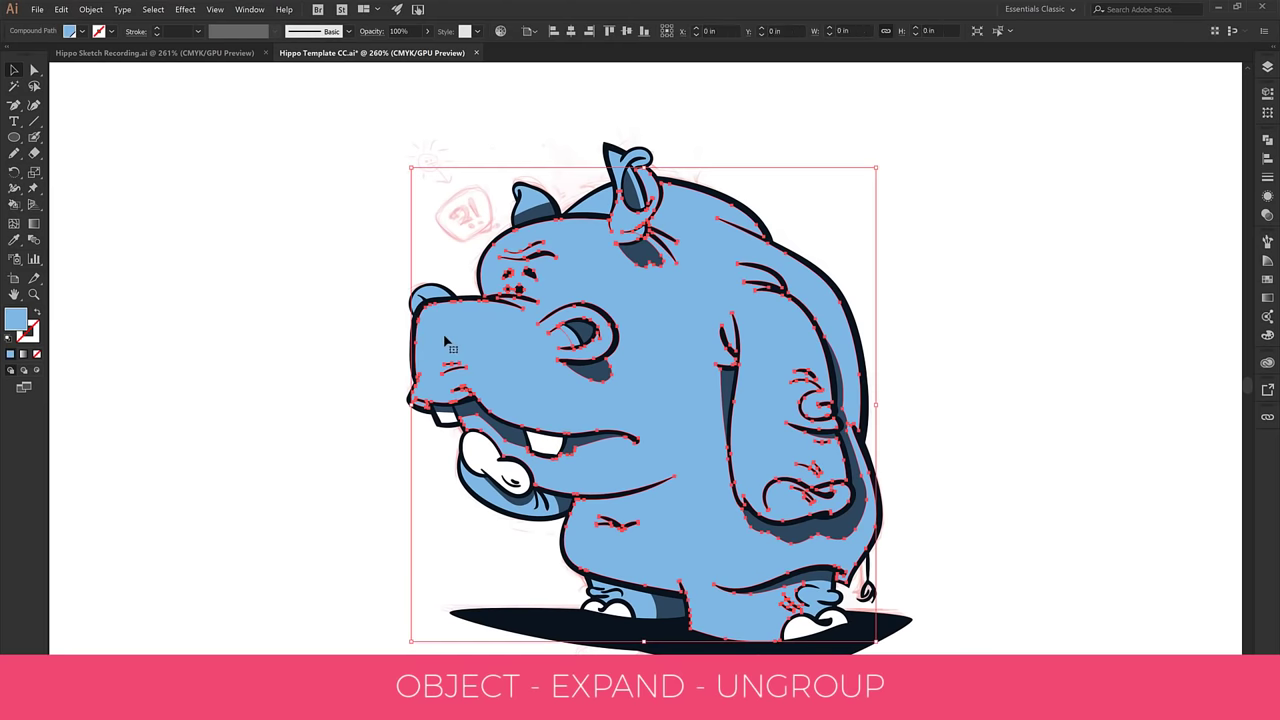
click(354, 325)
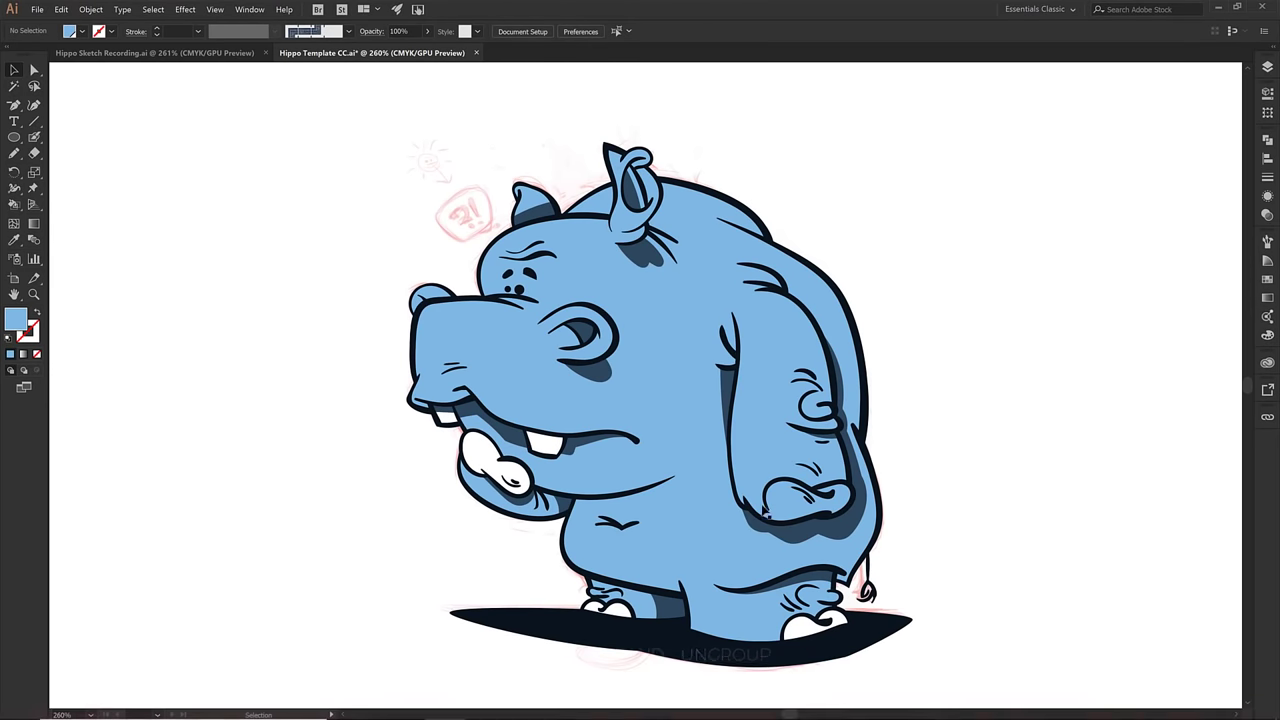
- Select the hippo line art and zoom in close on its curled hand
click(795, 510)
key(z)
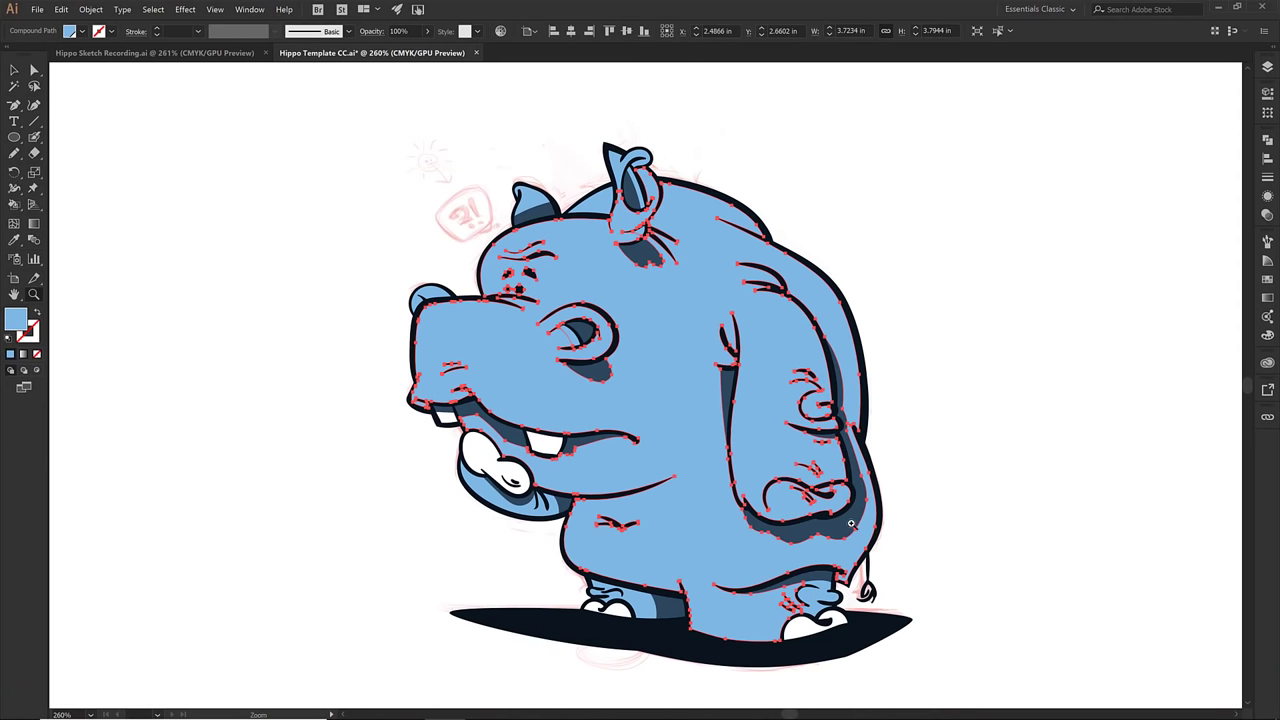
drag(851, 523, 887, 553)
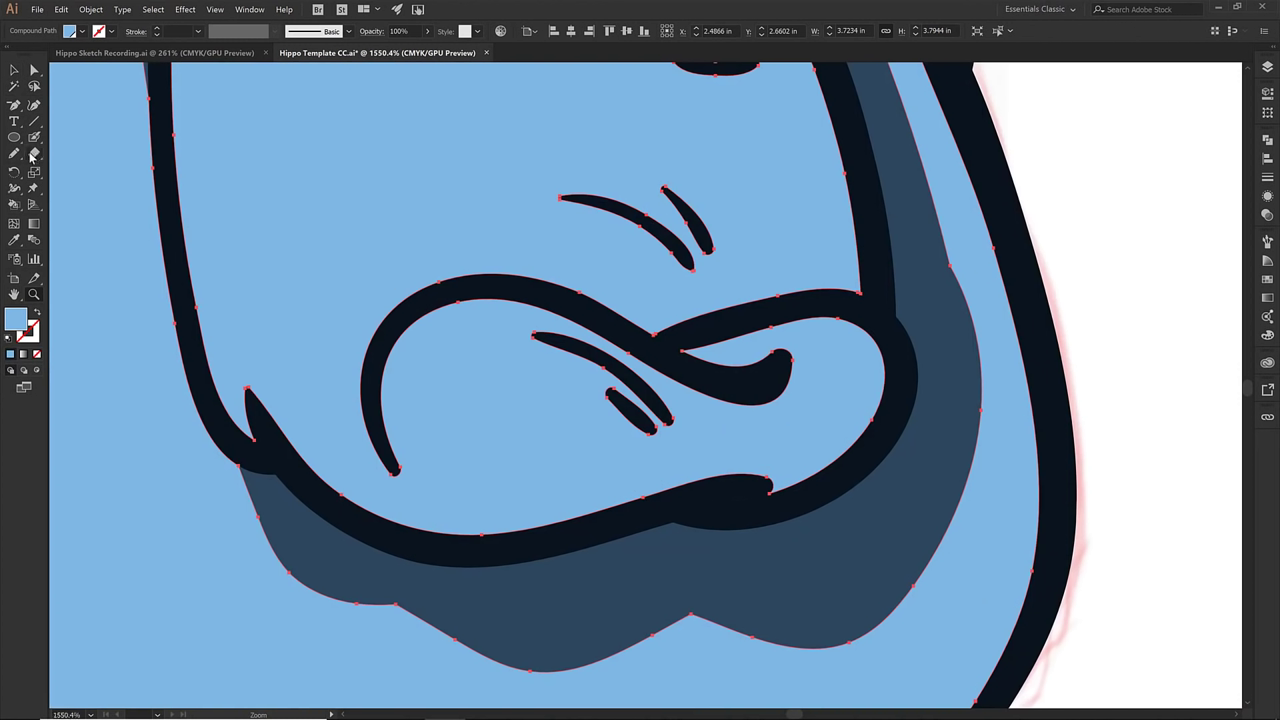
- Knife-cut the hand curl's interior from the body fill and fill that piece white
click(32, 155)
mouse_move(372, 364)
mouse_down()
mouse_move(381, 447)
mouse_move(410, 504)
mouse_move(450, 541)
mouse_move(537, 568)
mouse_up()
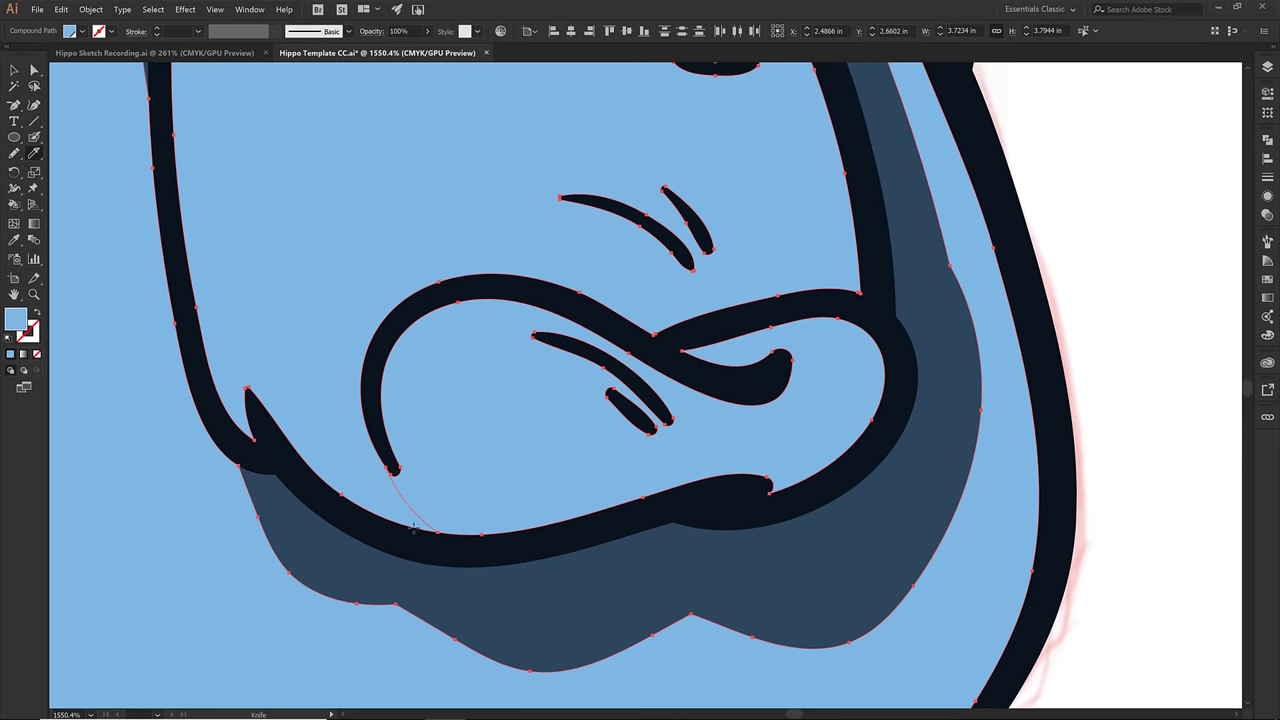
key(v)
key(ctrl+shift+a)
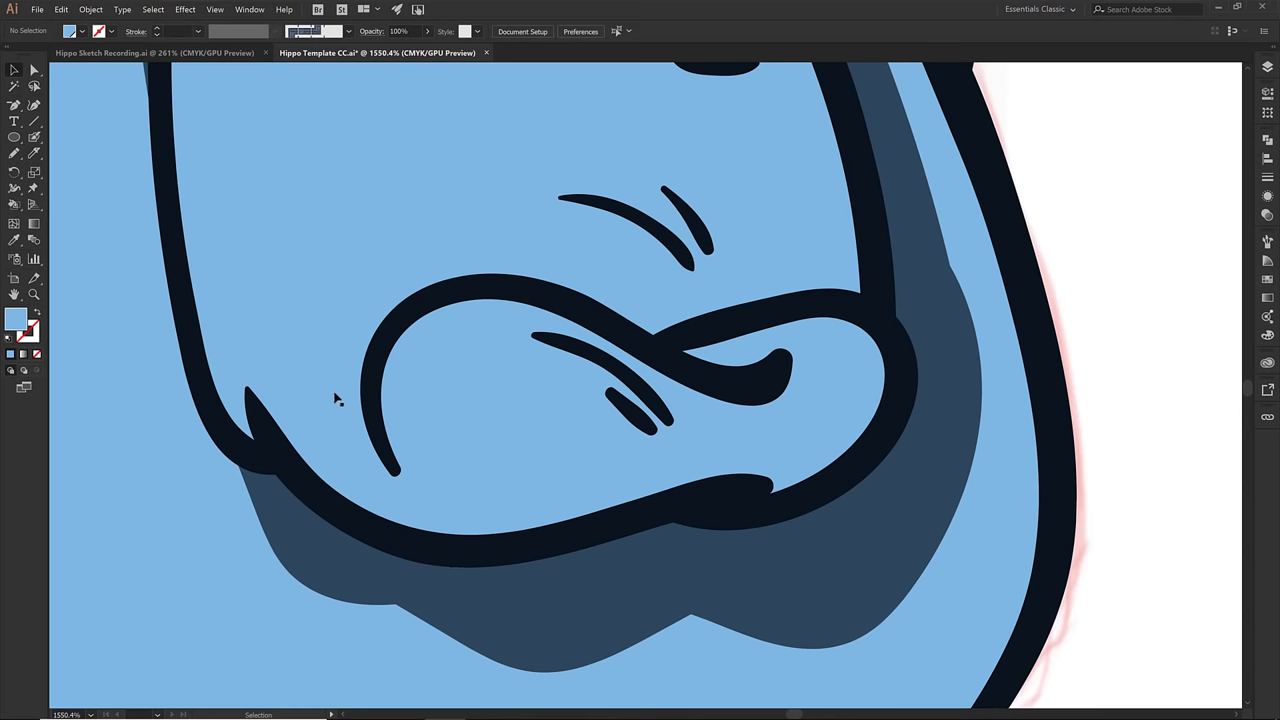
click(447, 404)
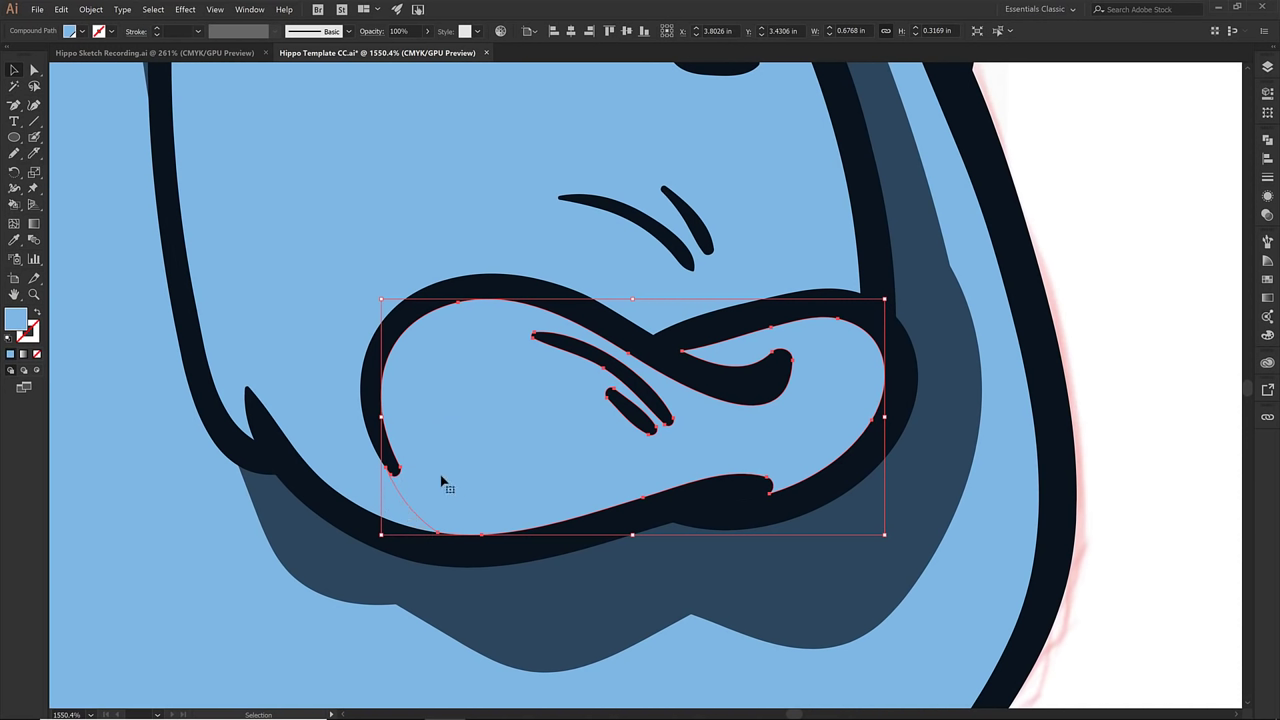
click(82, 31)
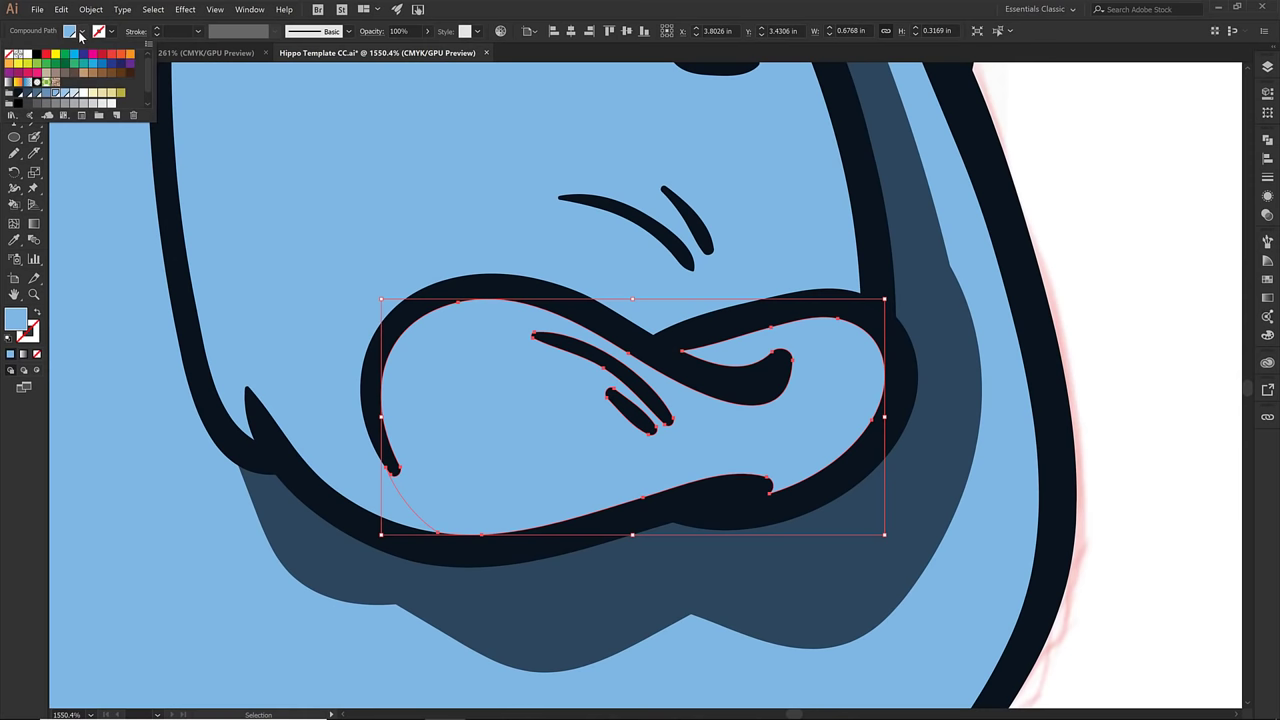
click(84, 95)
key(Escape)
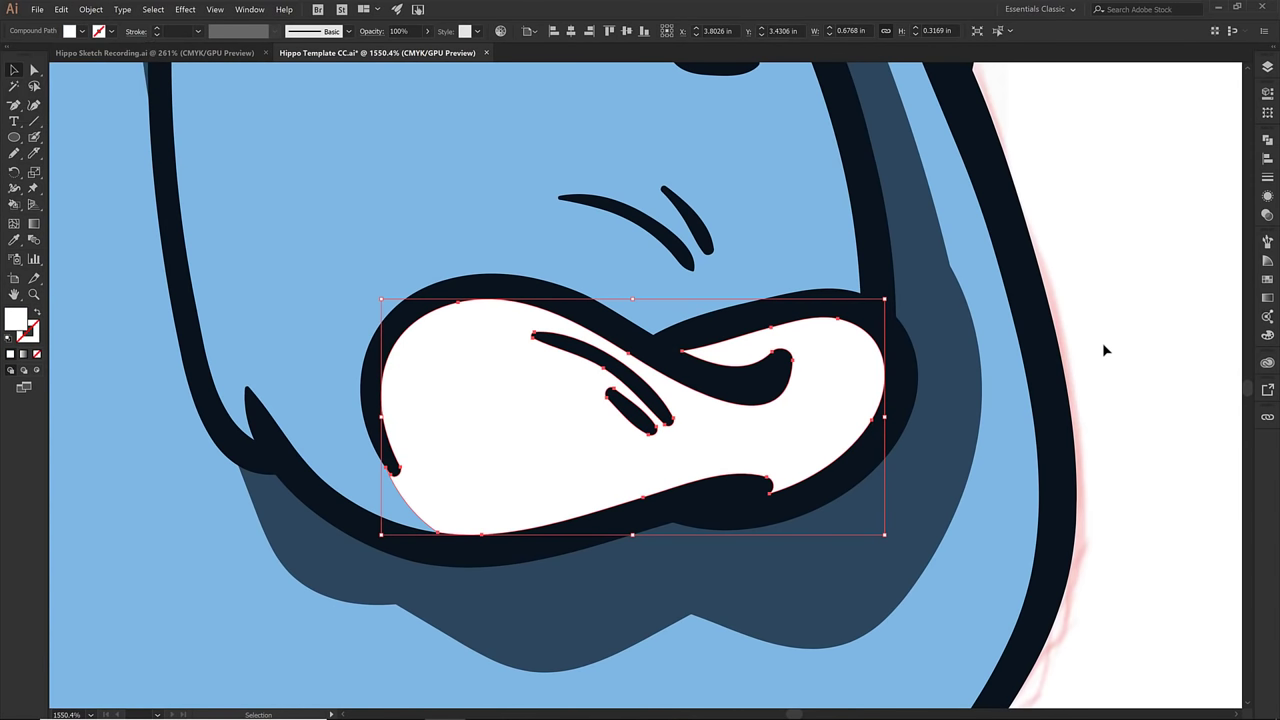
click(1133, 336)
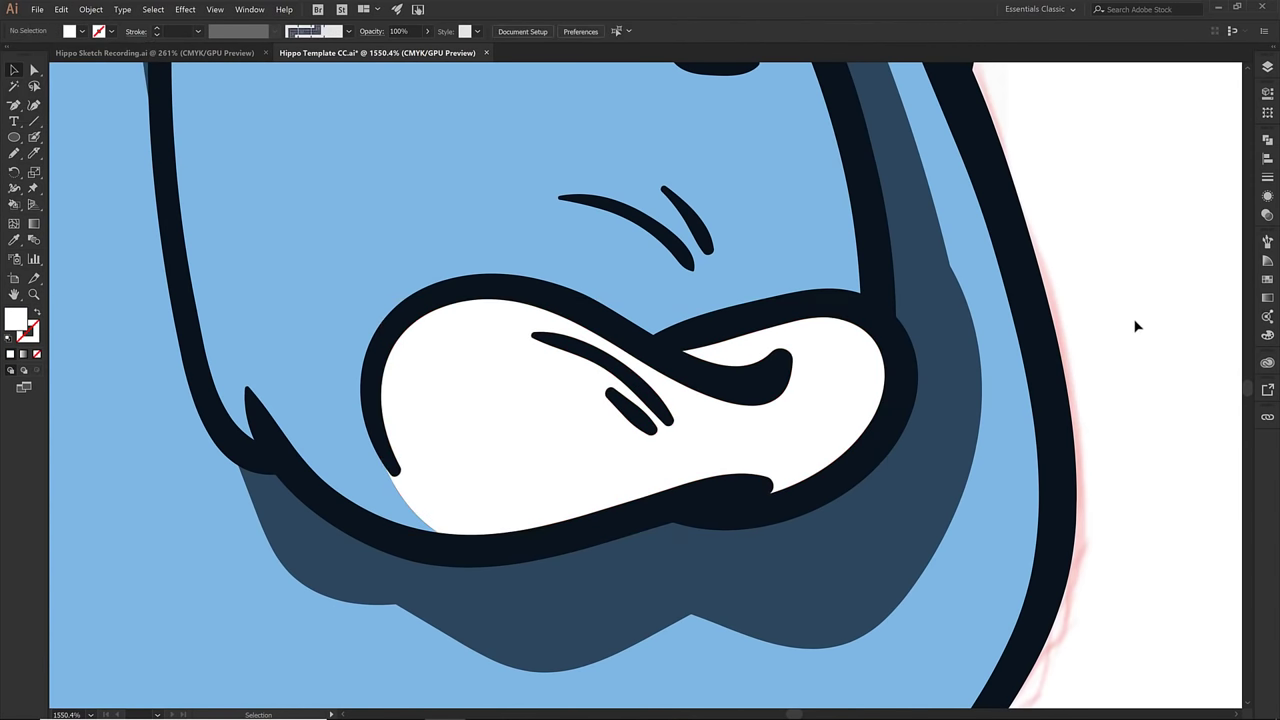
- Fill the chin, hand, feet and left-ear pieces with a mid blue swatch
key(ctrl+0)
mouse_move(668, 617)
mouse_down()
mouse_move(458, 457)
mouse_move(493, 232)
mouse_up()
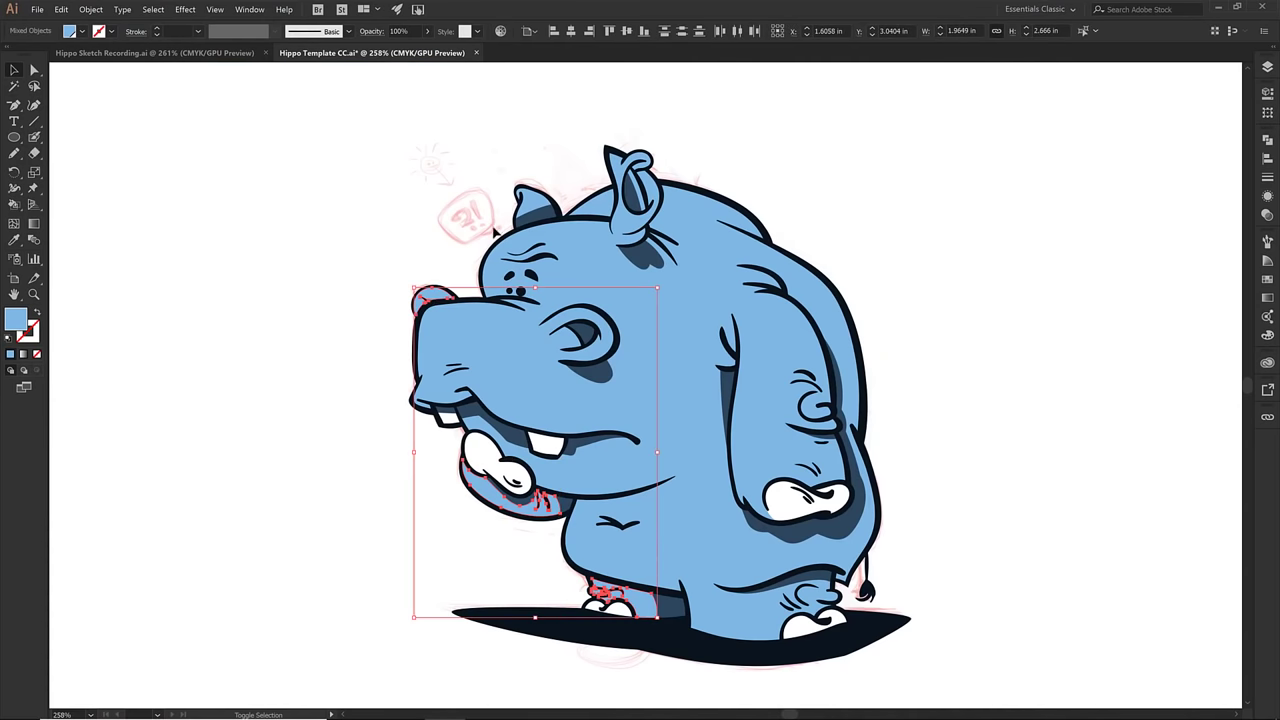
shift+click(523, 207)
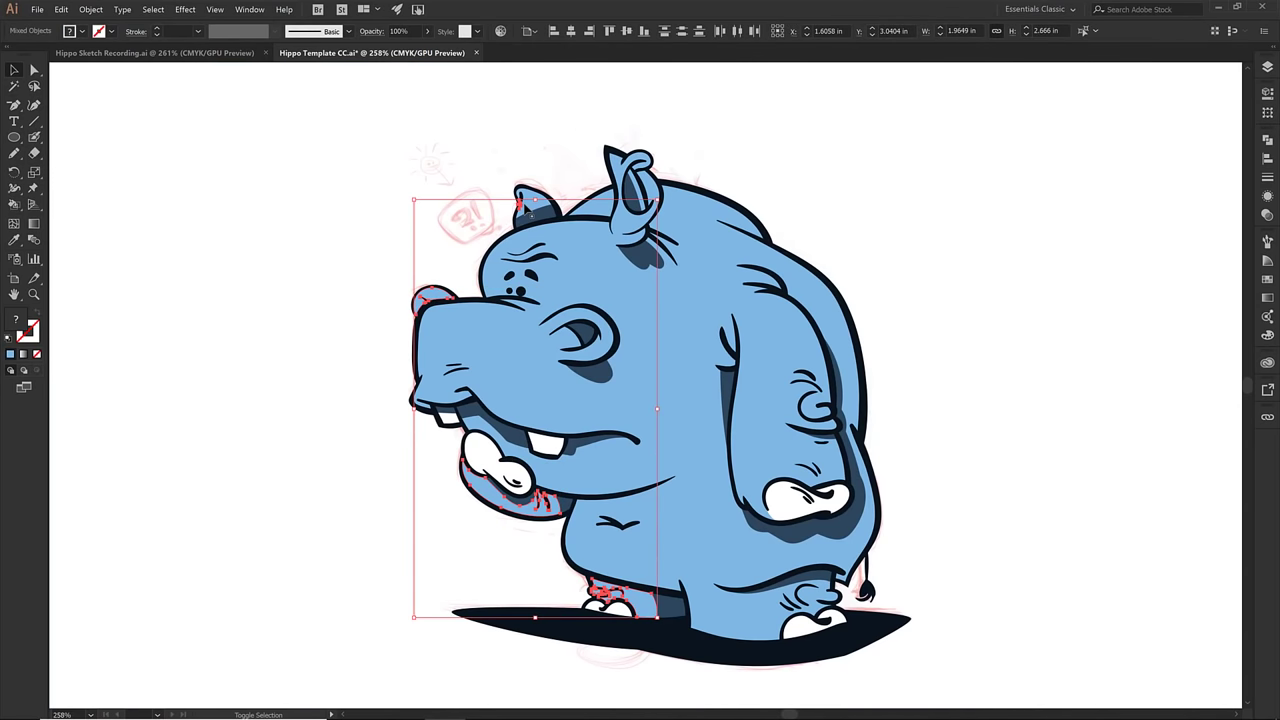
shift+click(528, 209)
shift+click(533, 207)
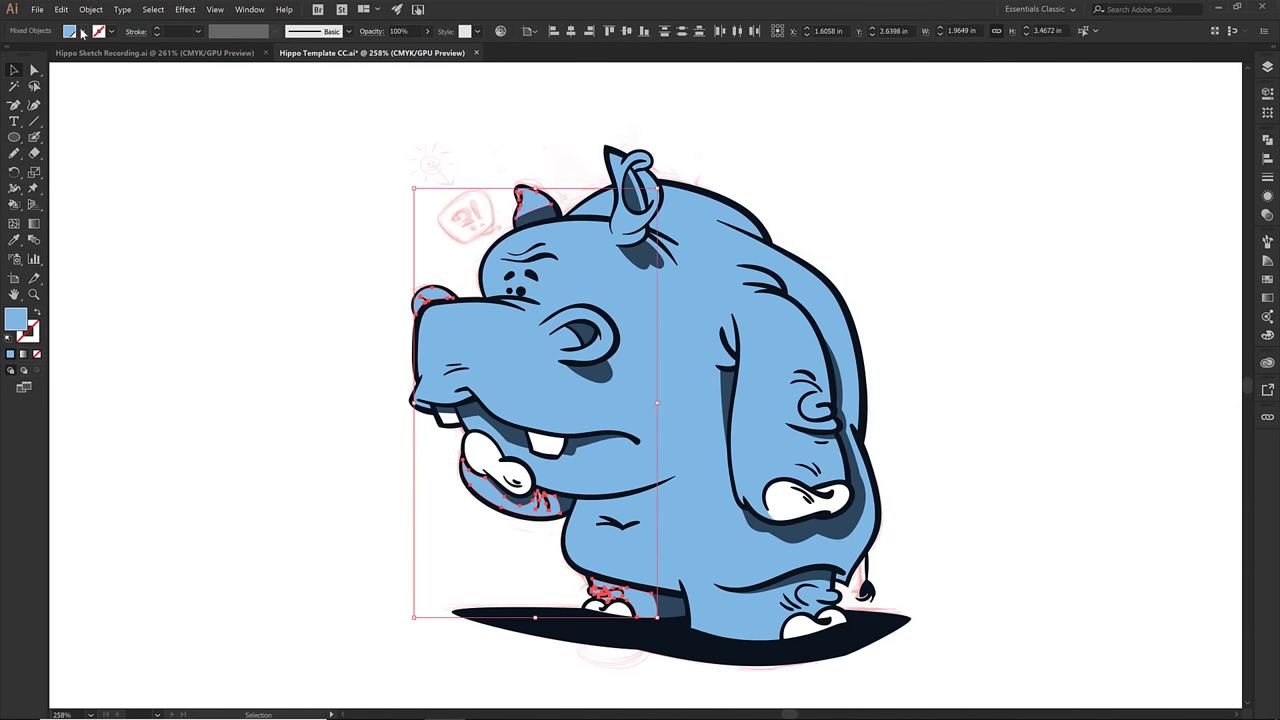
click(82, 31)
click(48, 93)
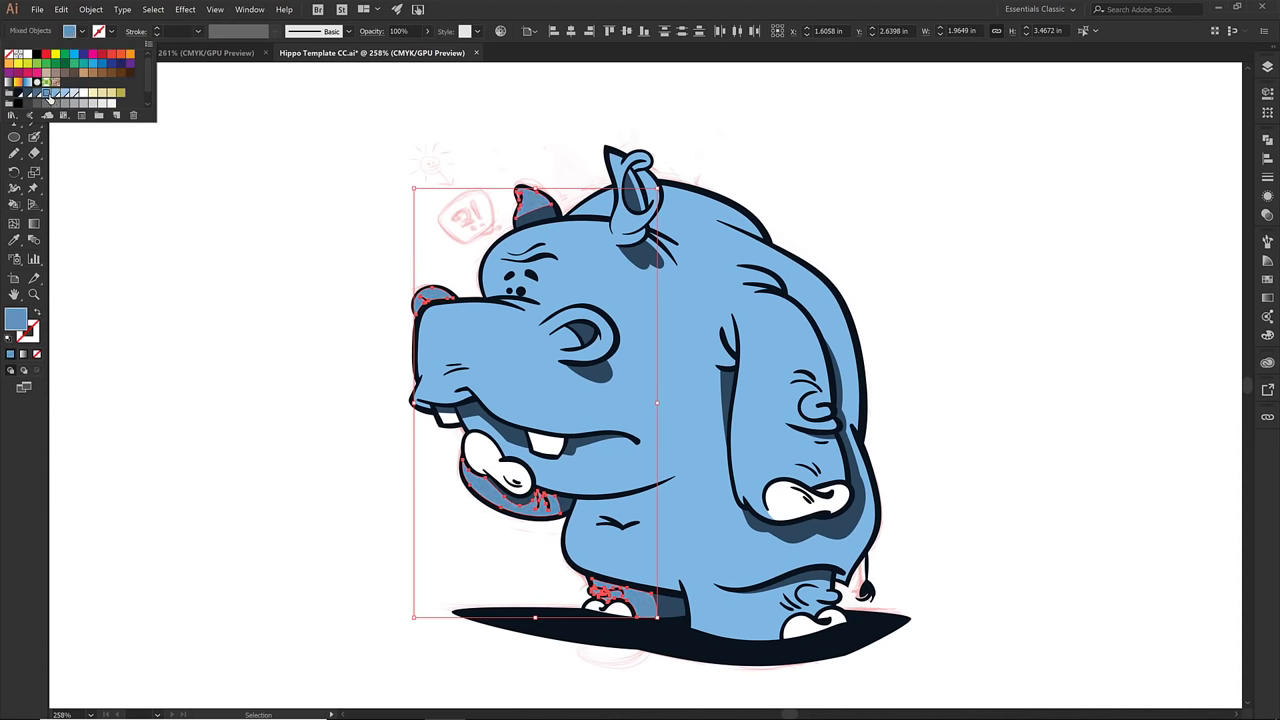
click(278, 341)
- Eyedropper the left ear's blue onto the eye highlight and inner-ear pieces, then fit the view
scroll(565, 160, up, 3)
click(594, 583)
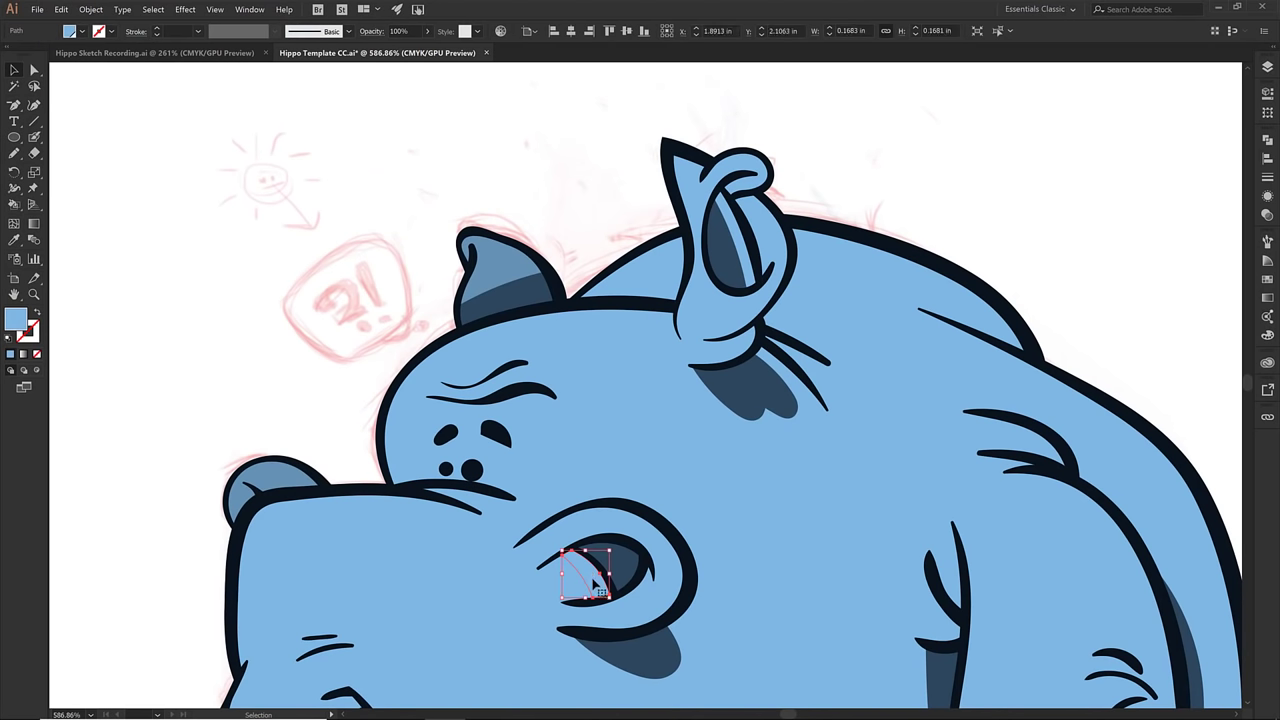
shift+click(737, 237)
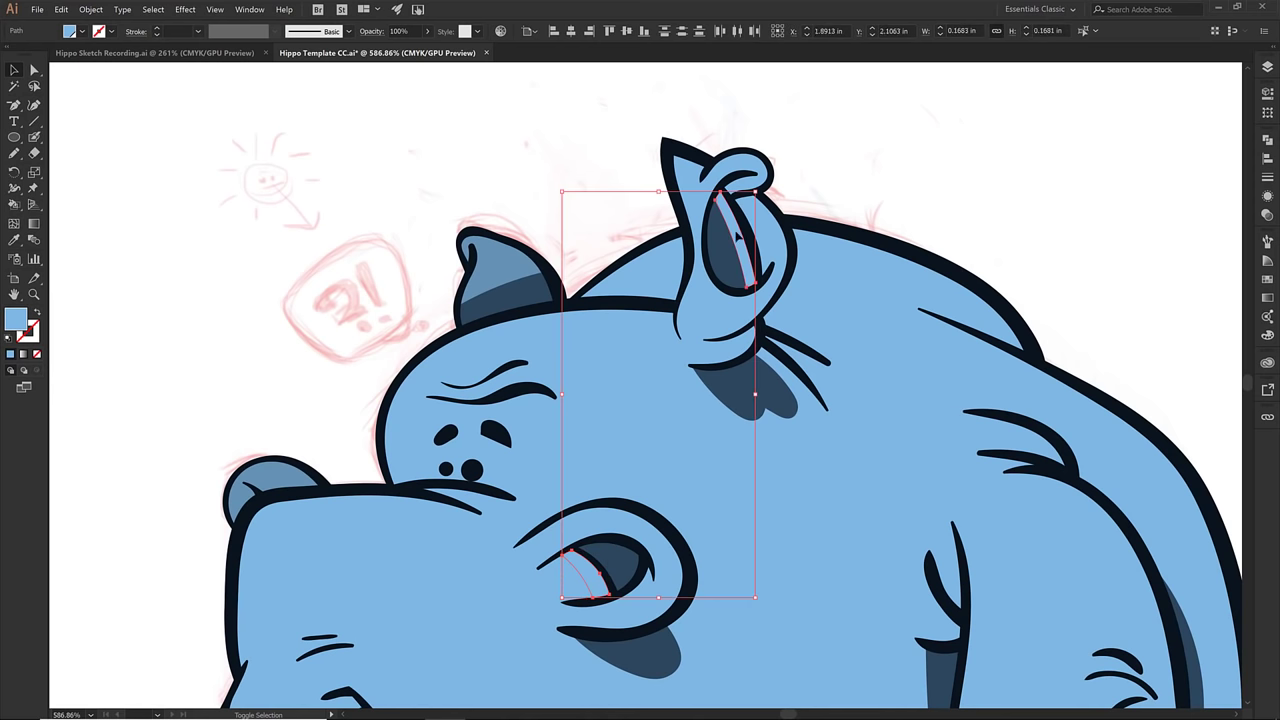
key(i)
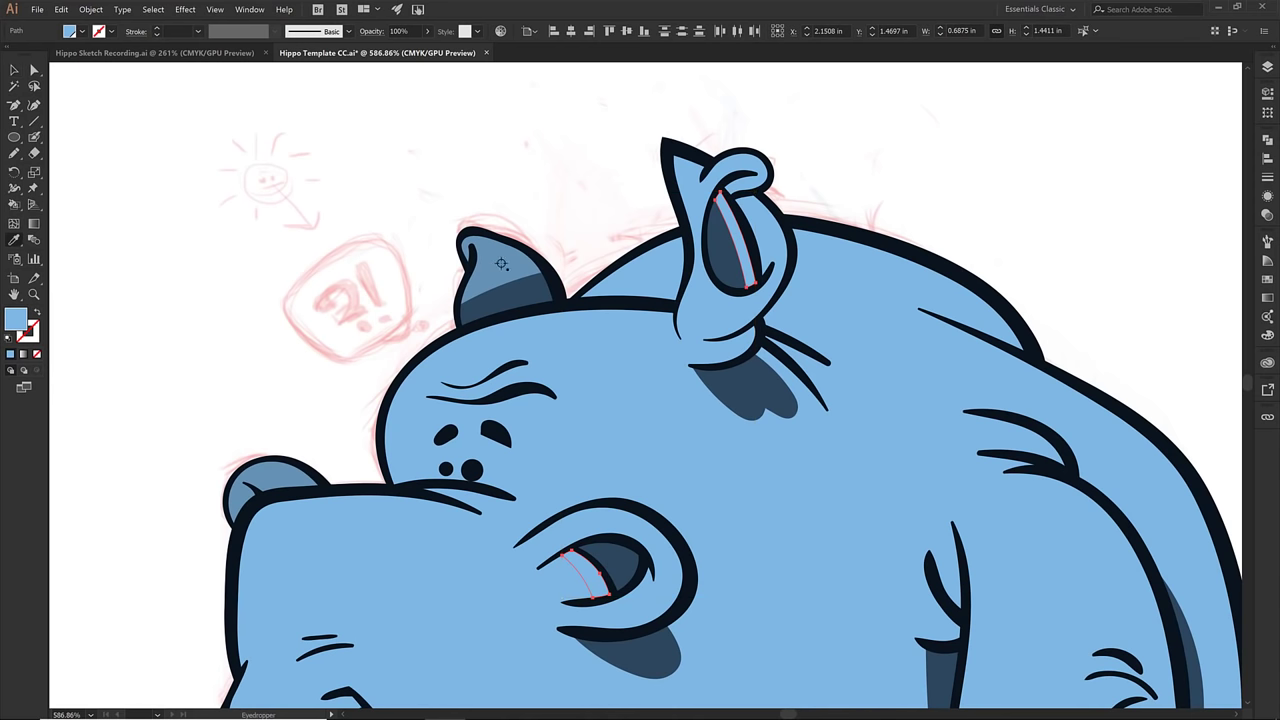
click(501, 263)
key(v)
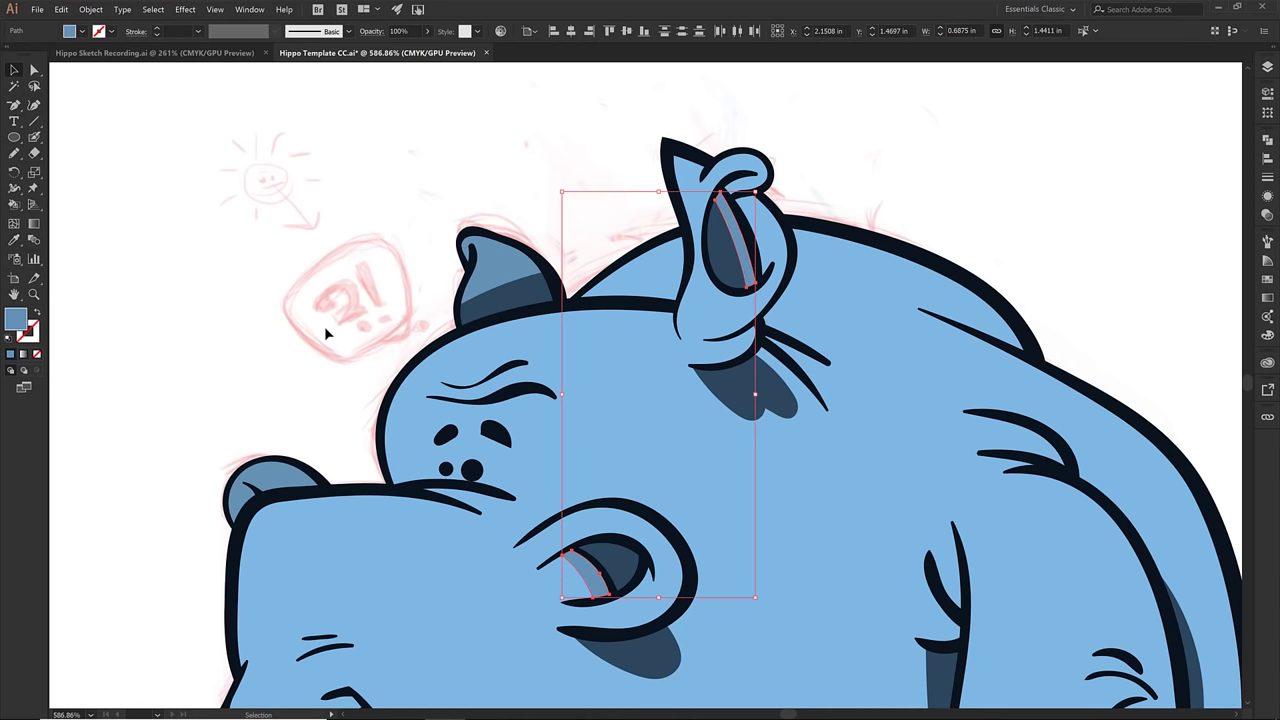
click(324, 326)
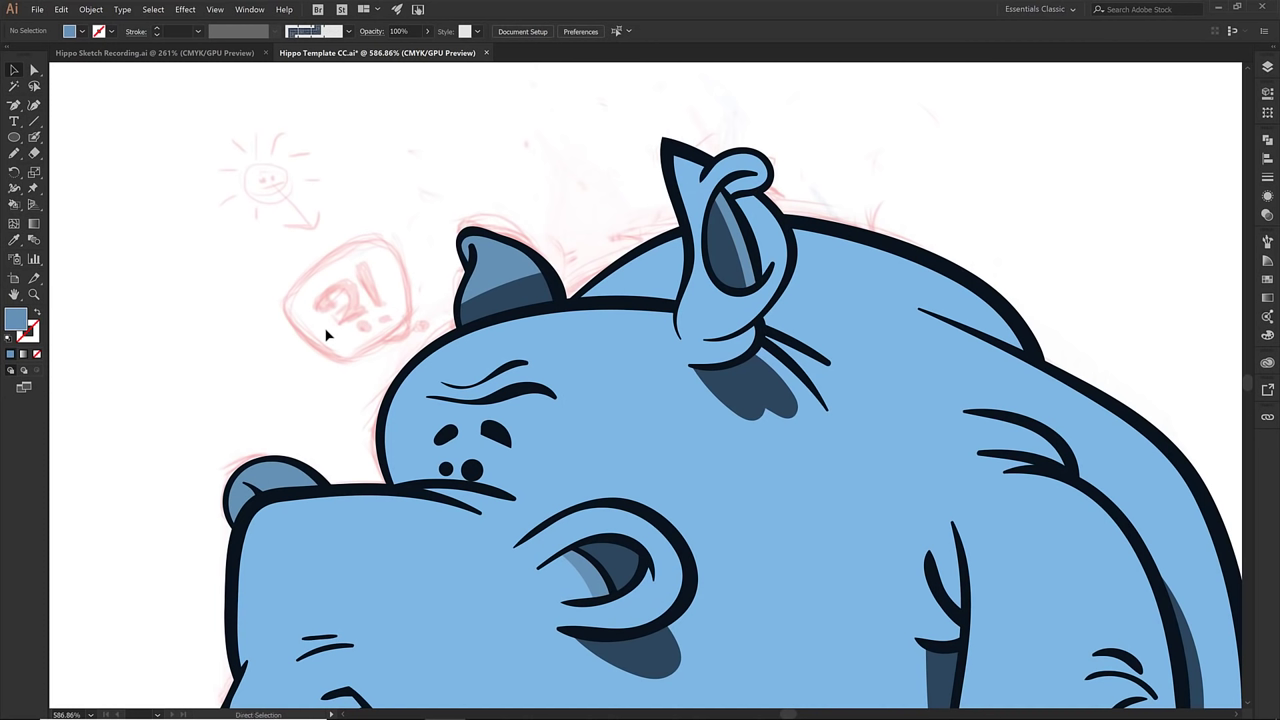
key(ctrl+0)
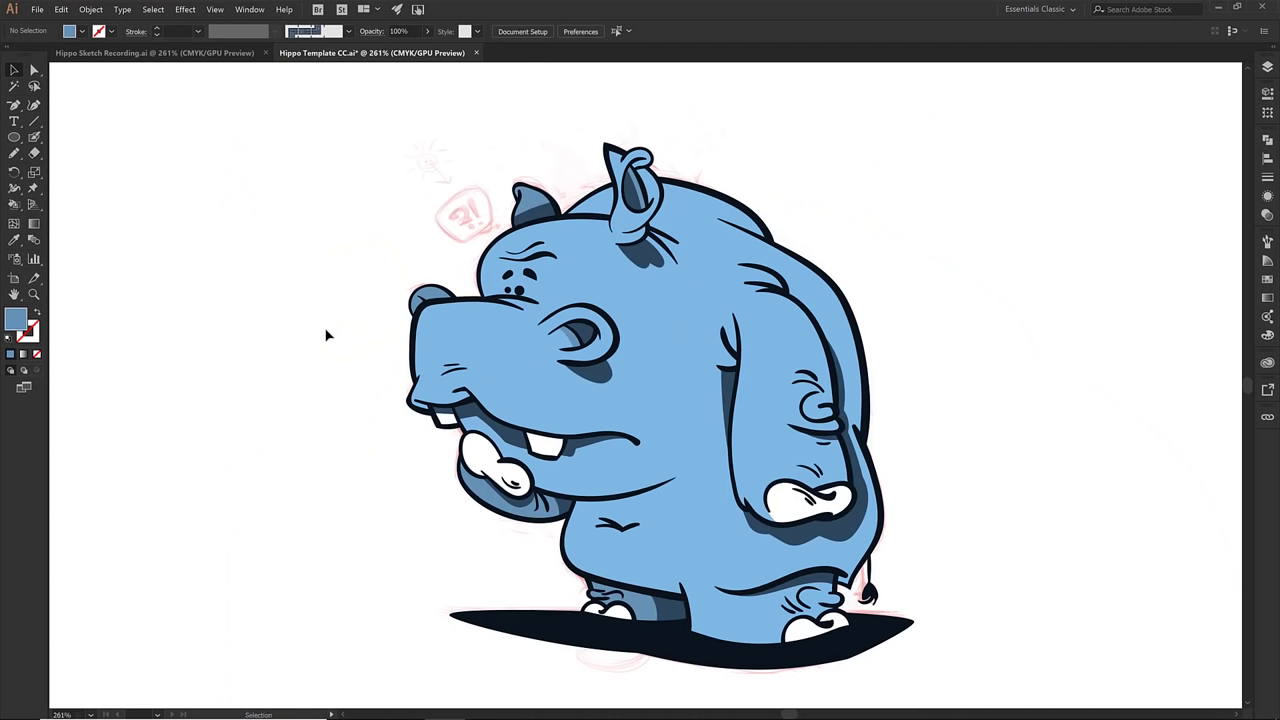
- Magic Wand-select the light-blue body fills, set Fill Color tolerance to 1, and show their appearance attributes
click(12, 87)
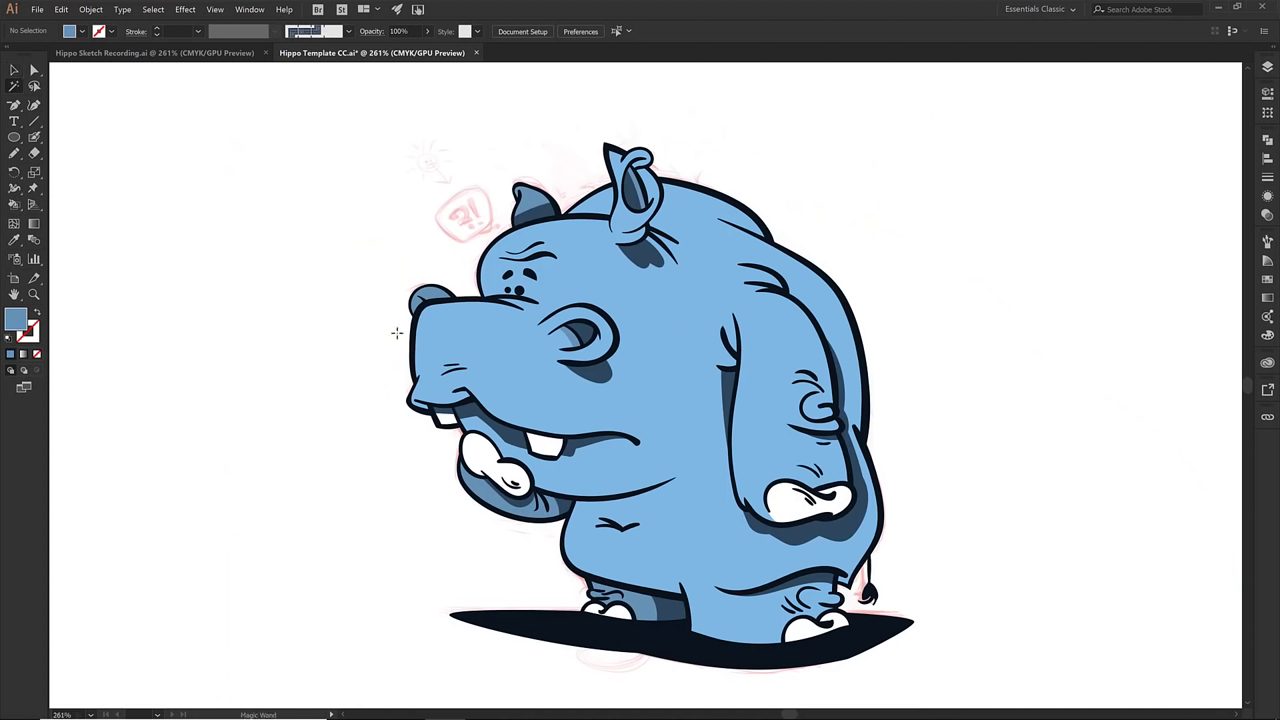
click(611, 299)
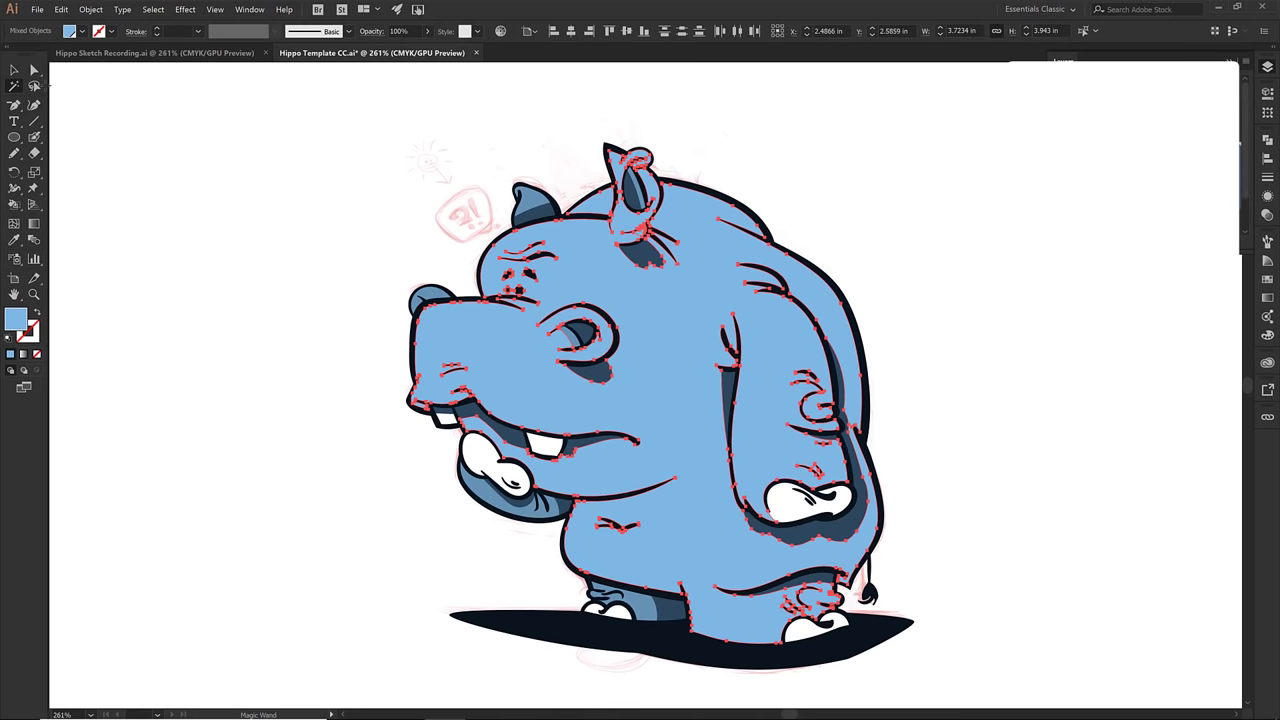
double_click(13, 88)
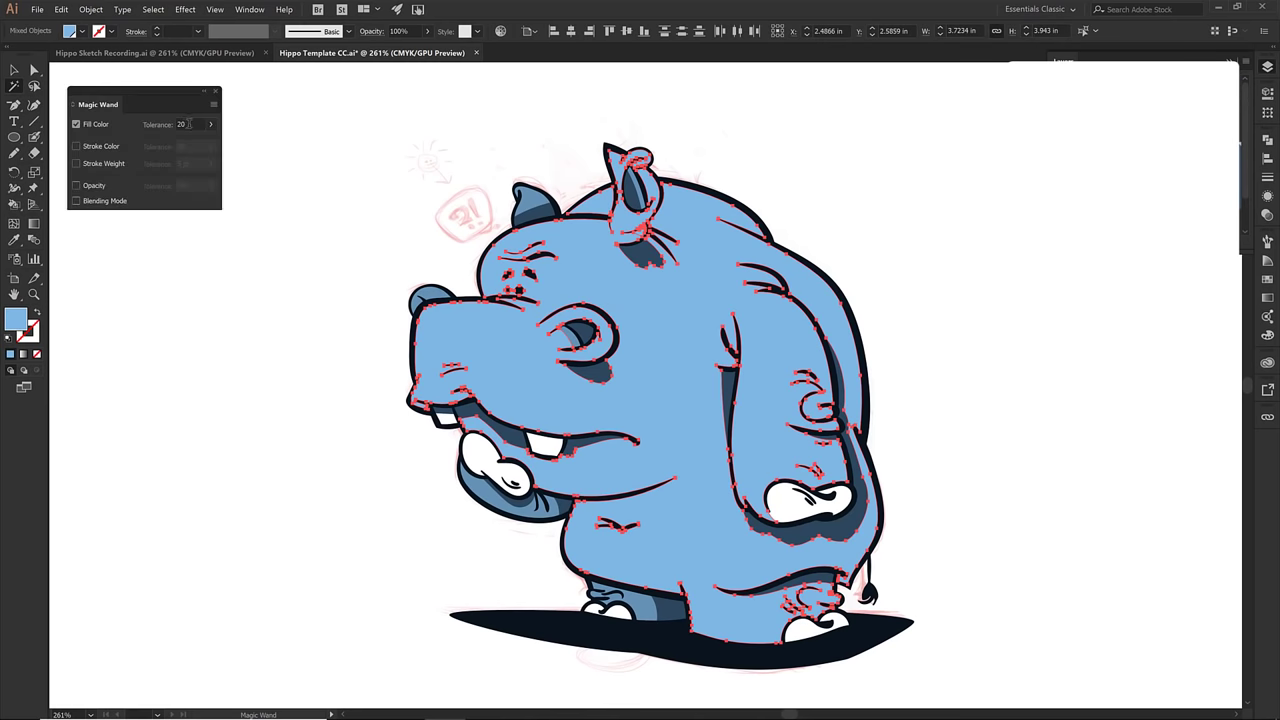
drag(188, 124, 174, 124)
key(Return)
click(216, 91)
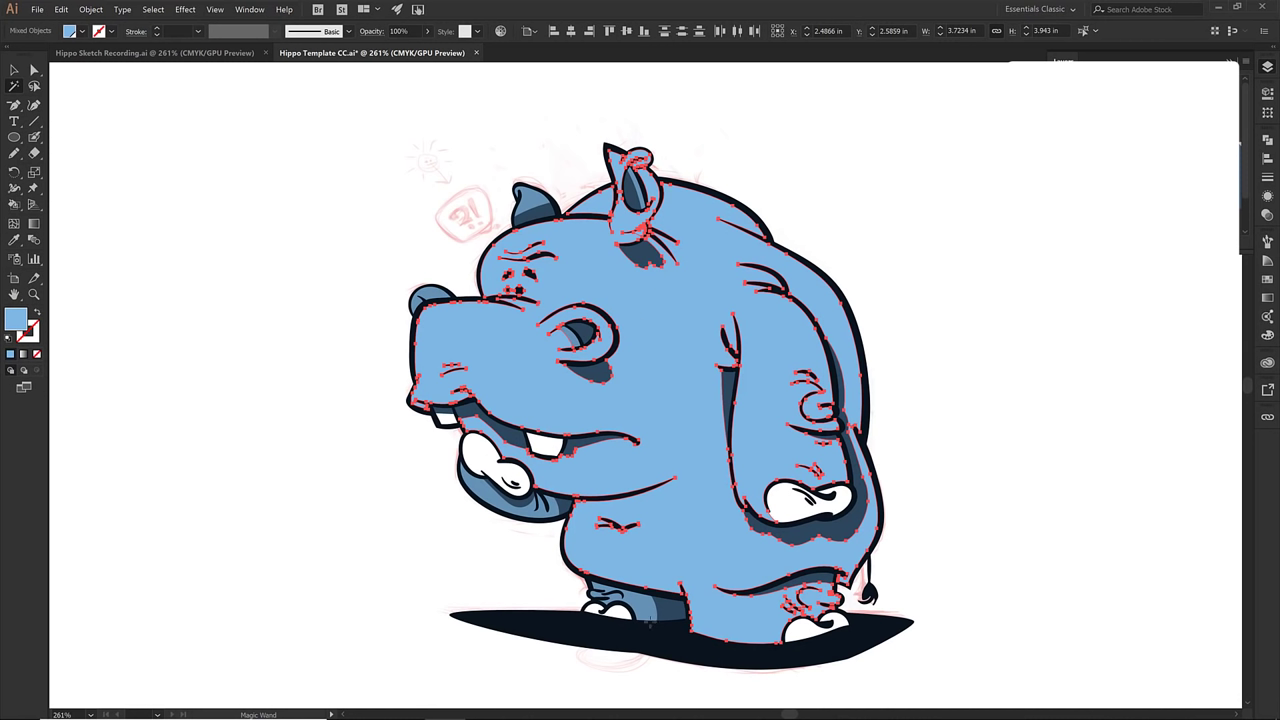
click(1268, 198)
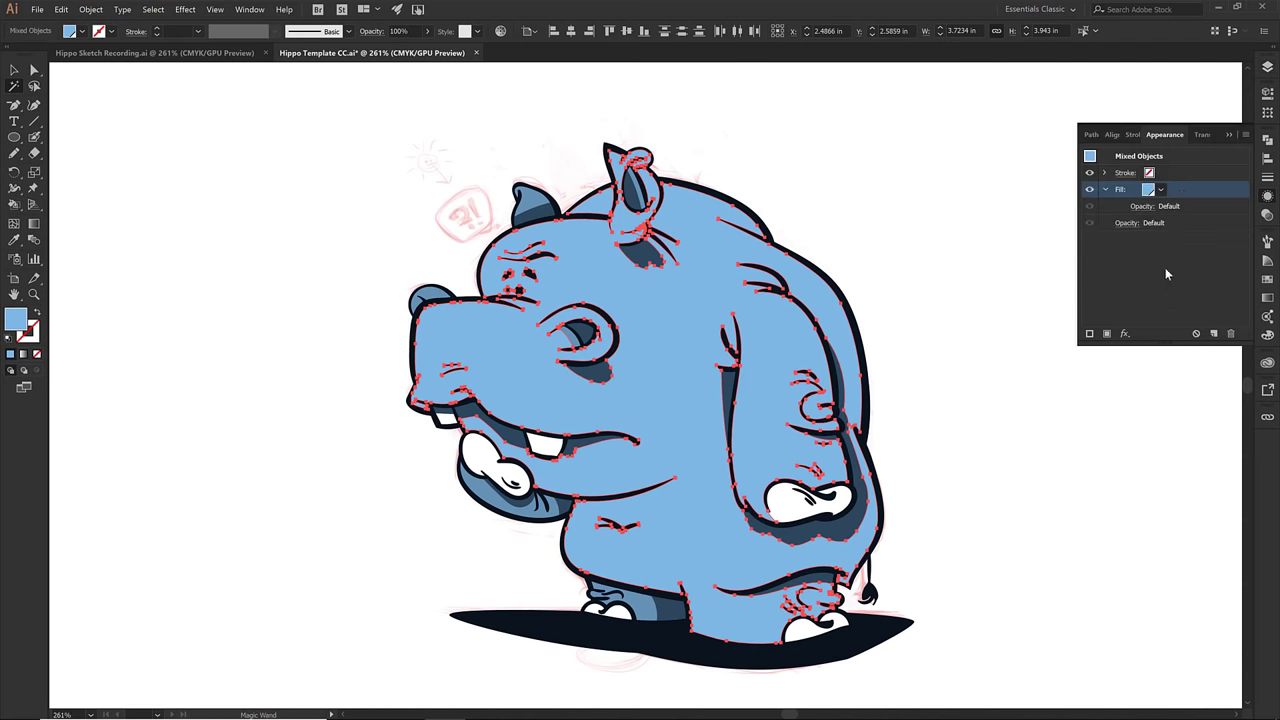
- Add an Inner Glow effect to the body fills with a light-blue glow colour
click(1125, 334)
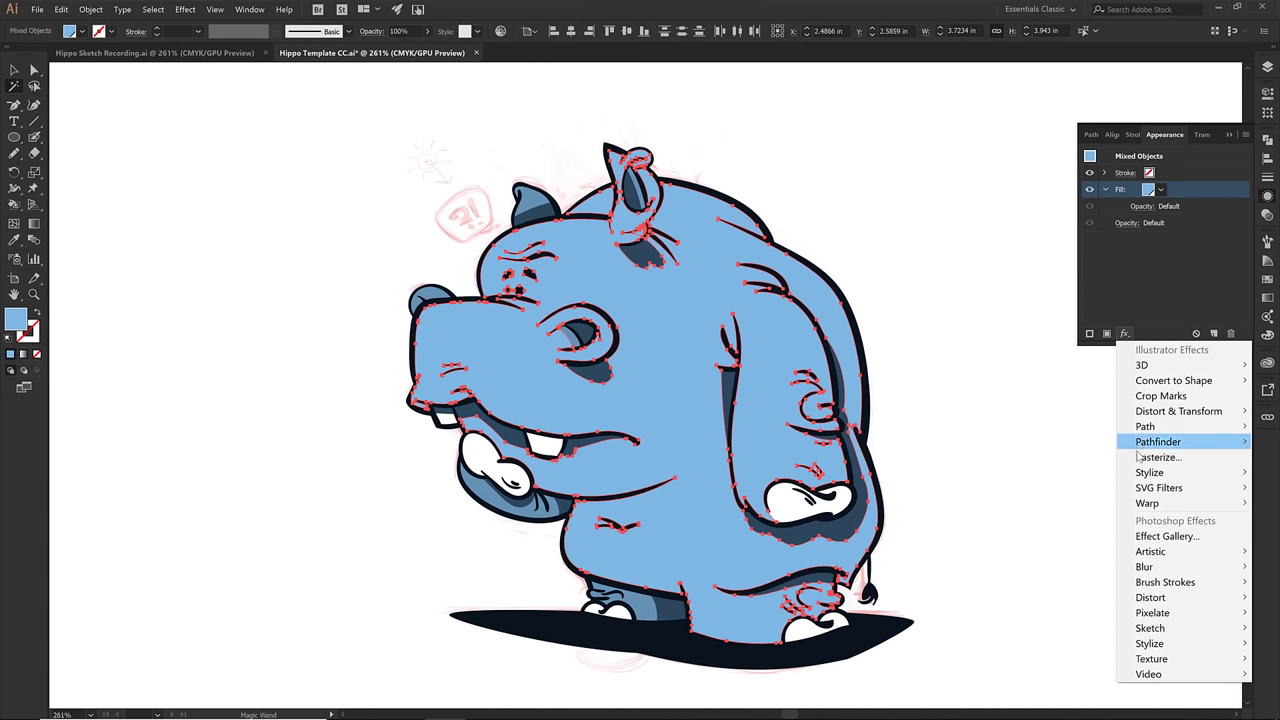
mouse_move(1140, 474)
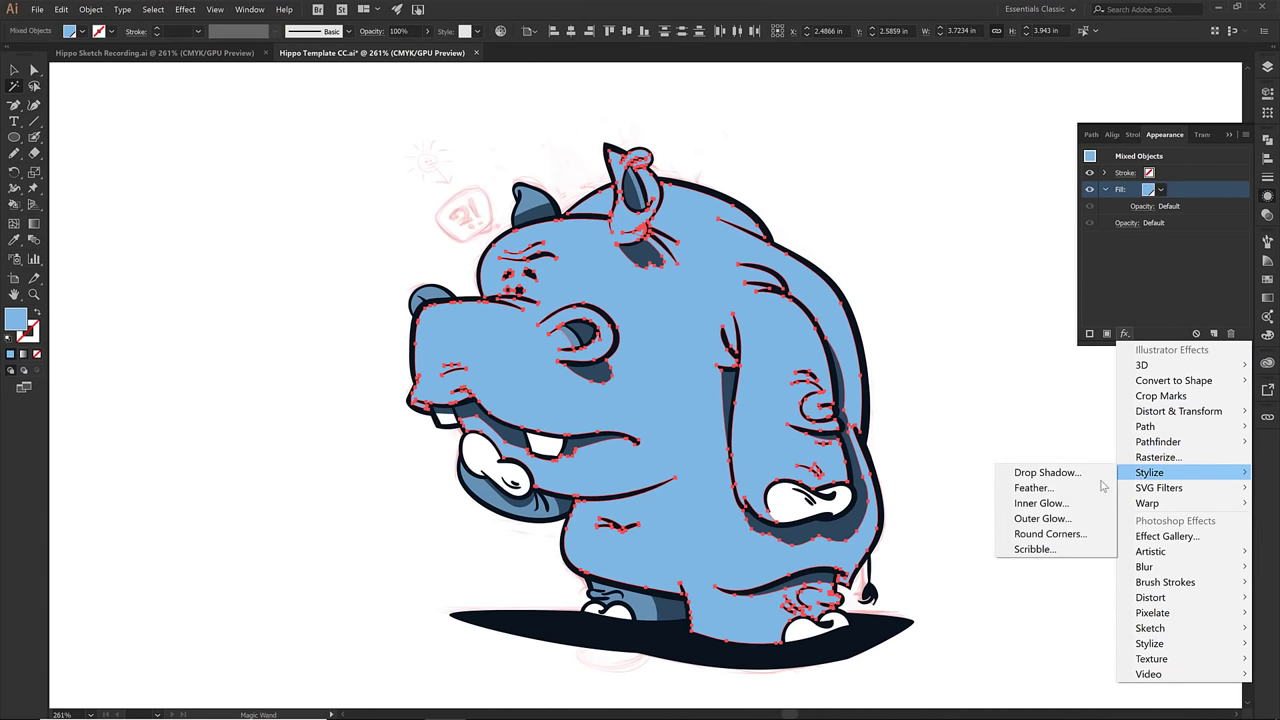
click(1043, 504)
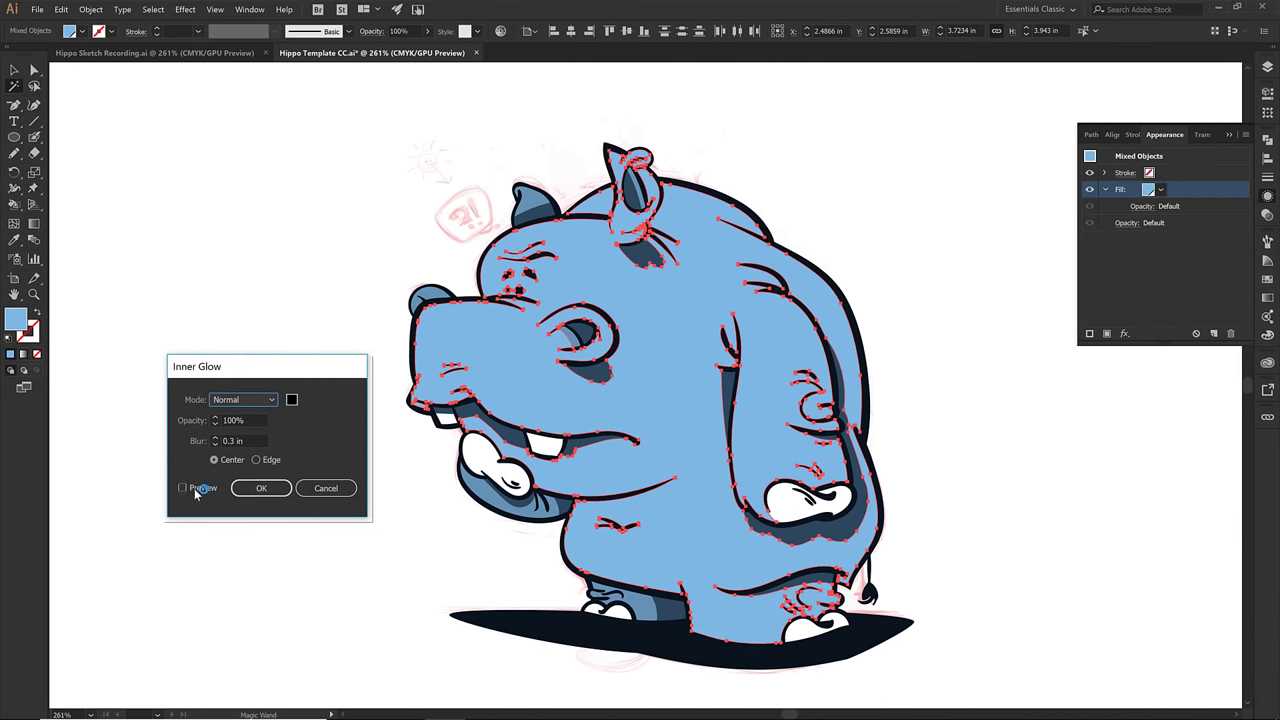
click(291, 399)
click(800, 270)
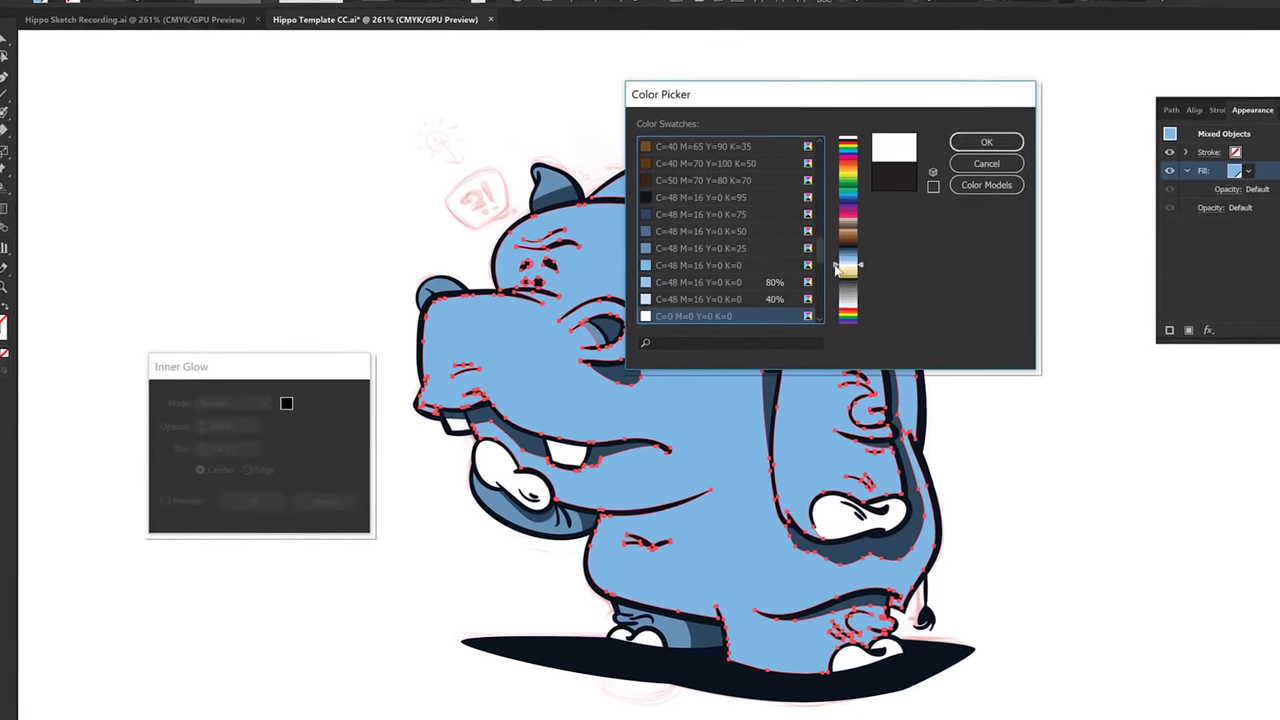
click(688, 276)
key(Return)
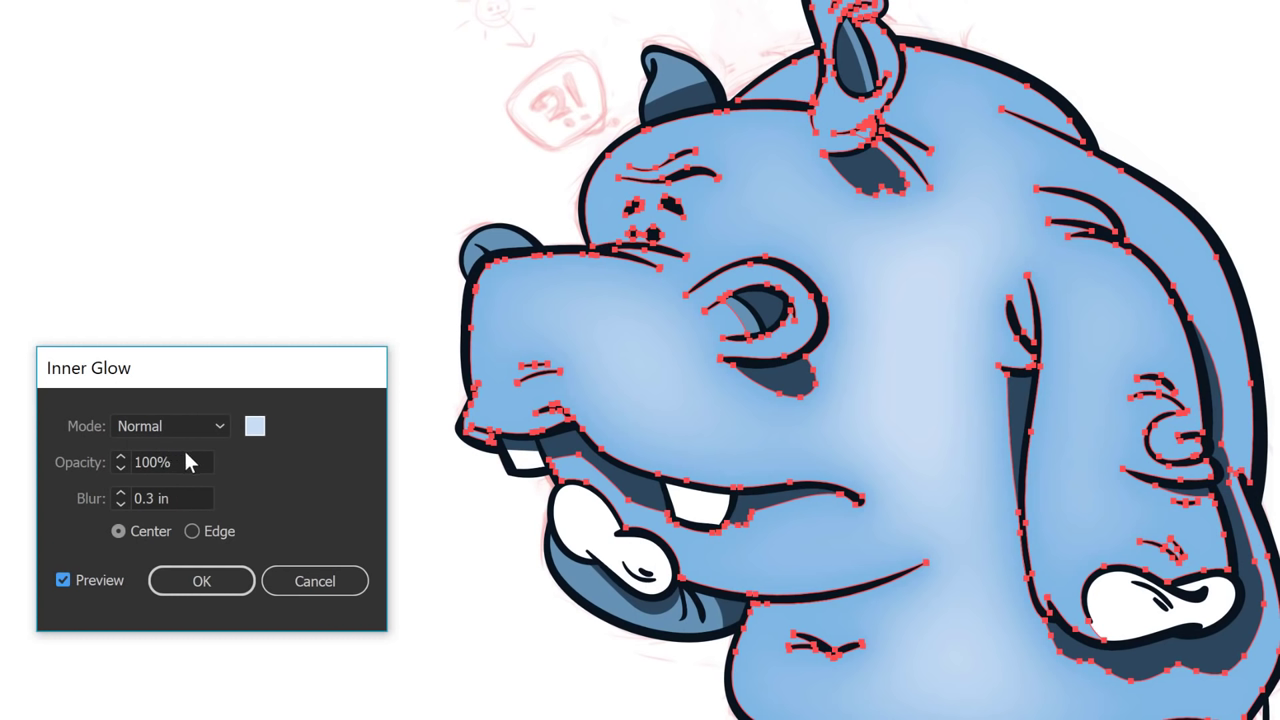
- Keep the glow blur at 0.3 in, set opacity to 75%, and confirm
click(120, 505)
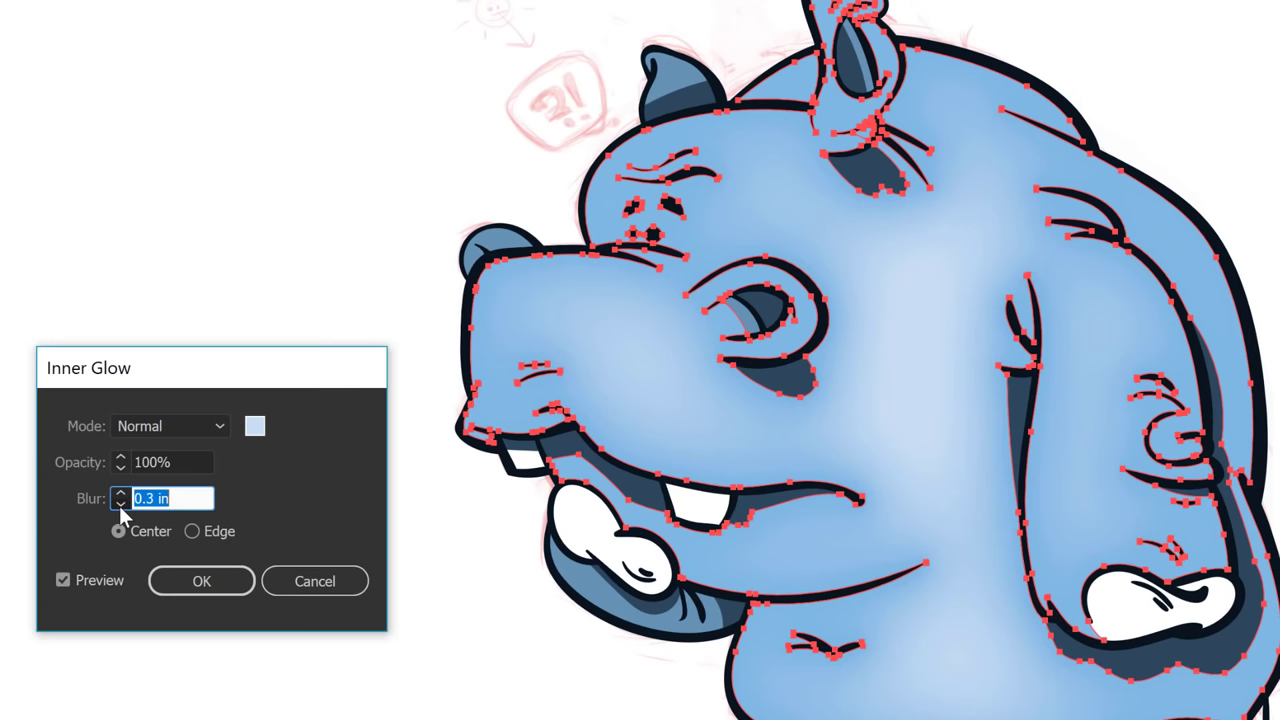
click(119, 491)
drag(158, 465, 133, 468)
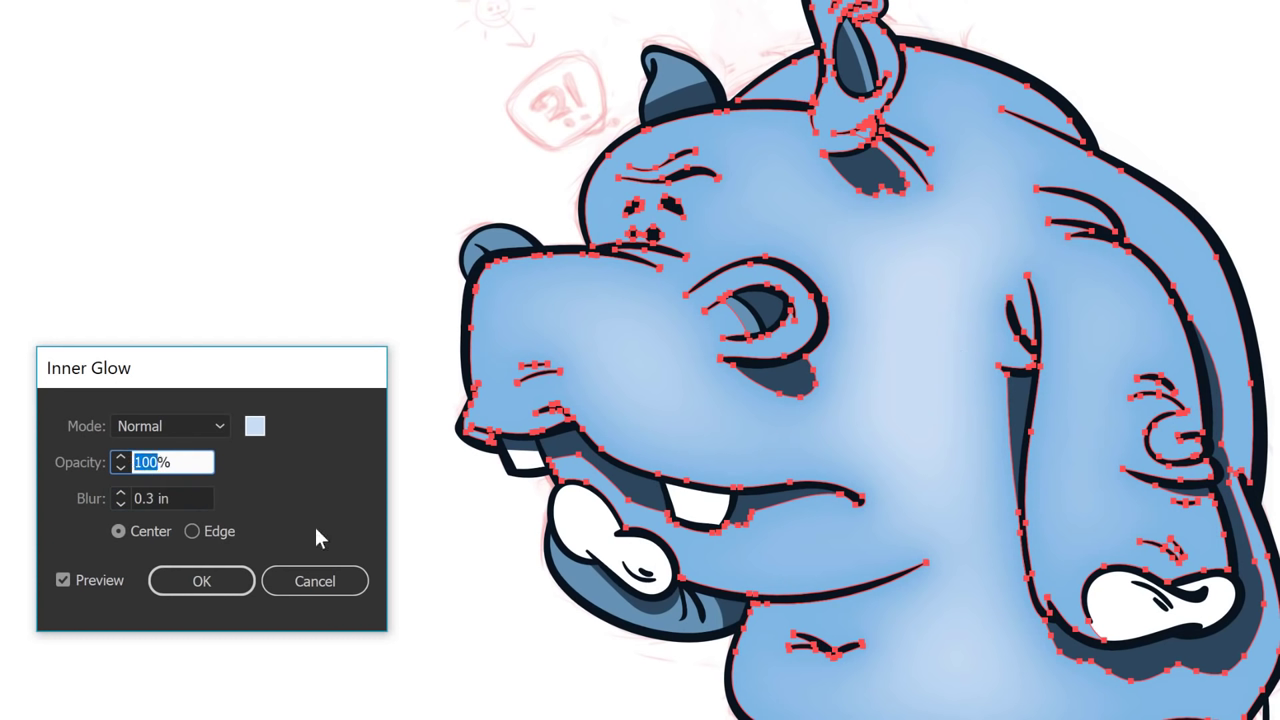
text(75)
click(182, 502)
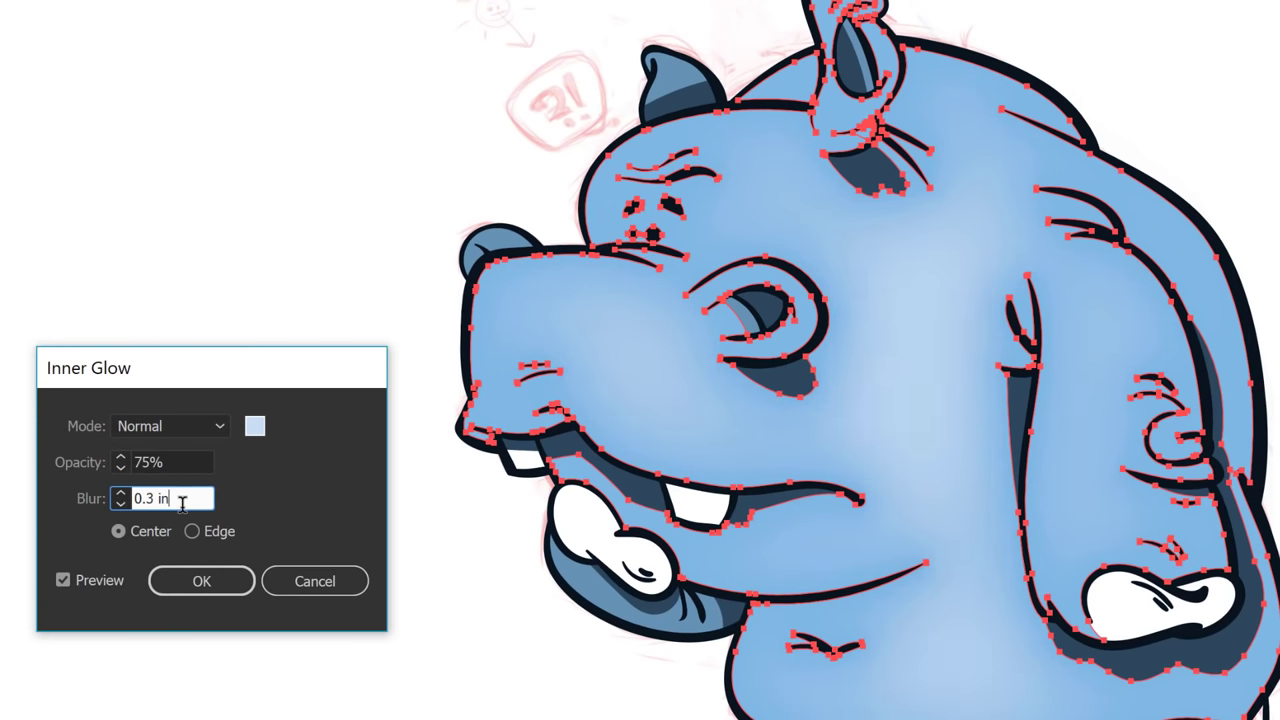
click(204, 577)
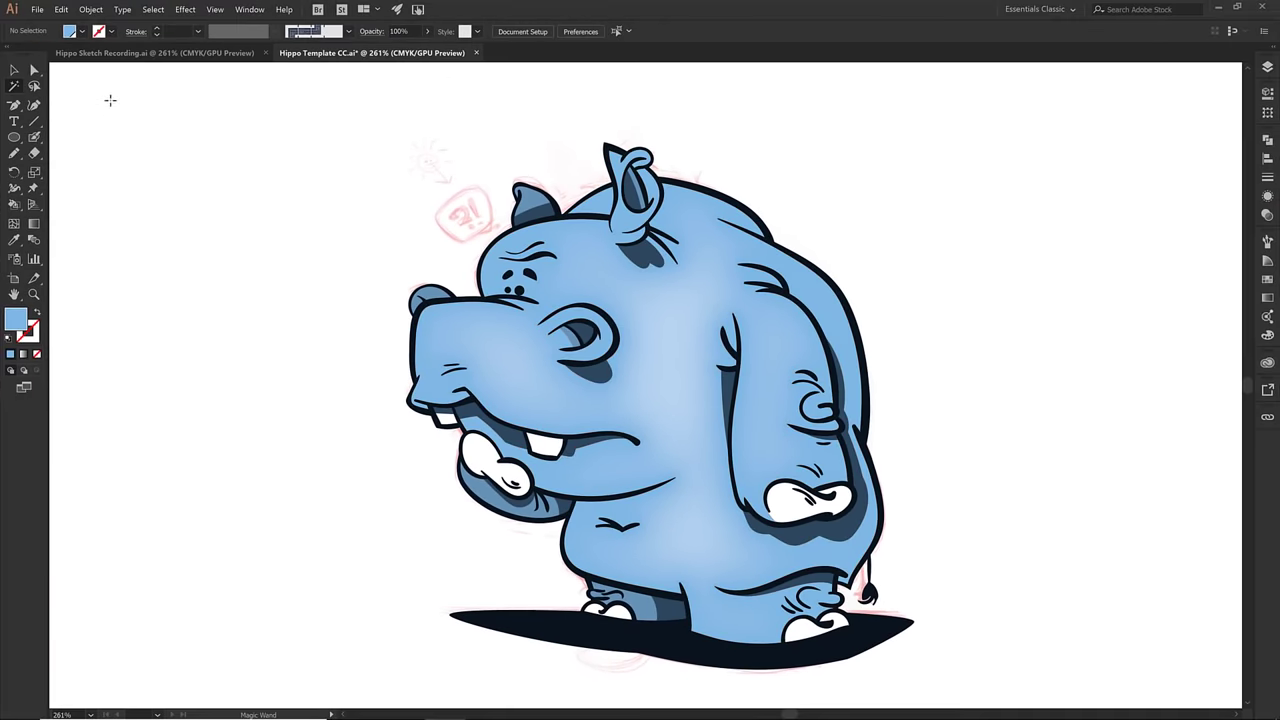
- Switch to the Blob Brush with light blue swapped into the stroke colour for painting highlights
key(shift+b)
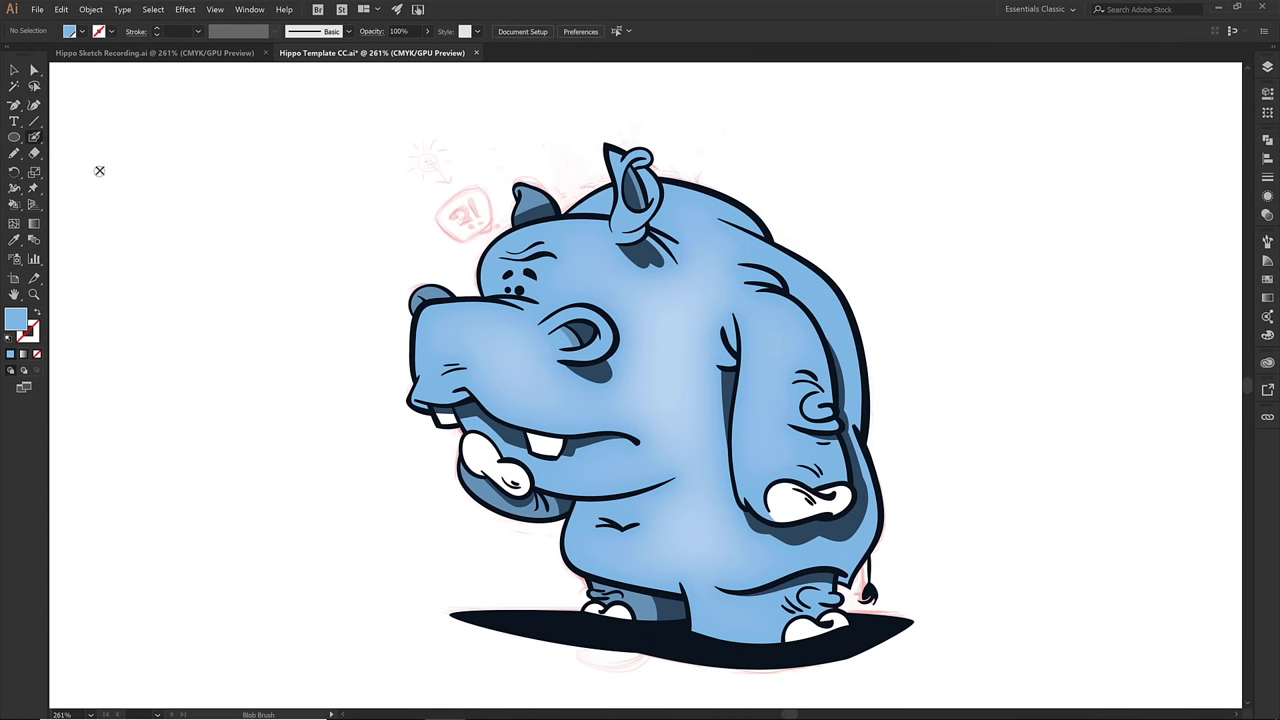
click(71, 31)
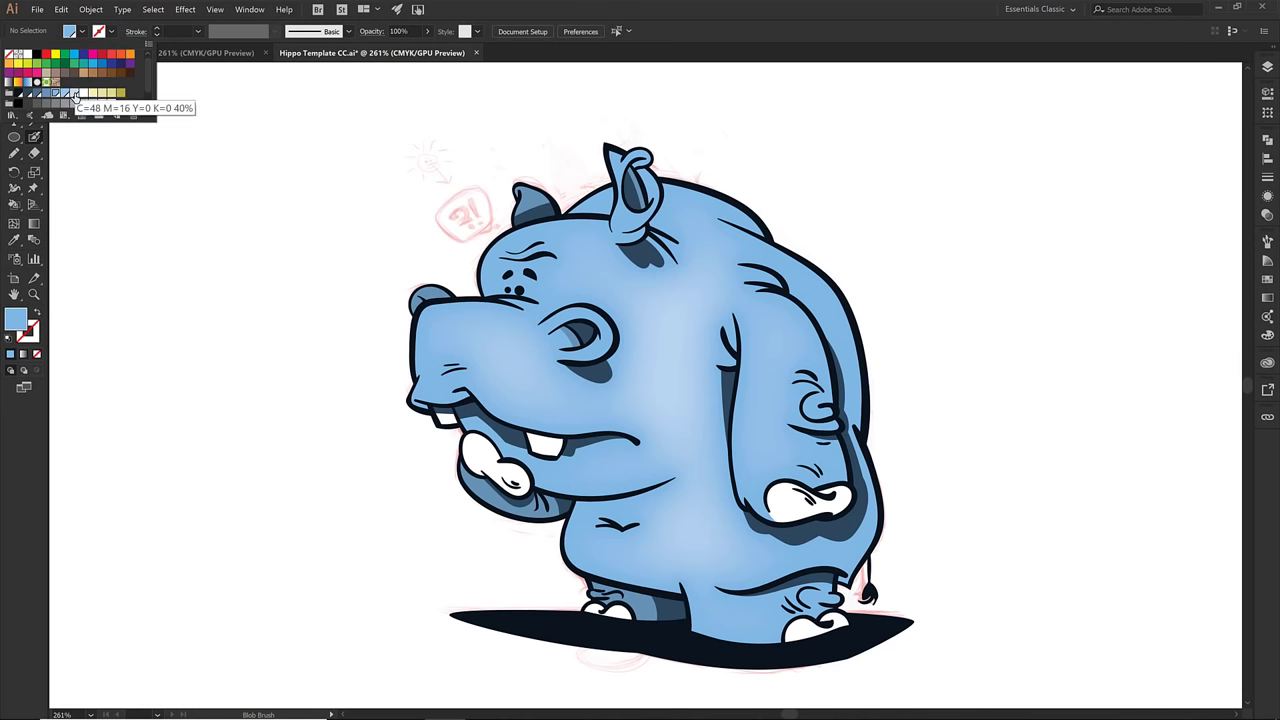
click(74, 93)
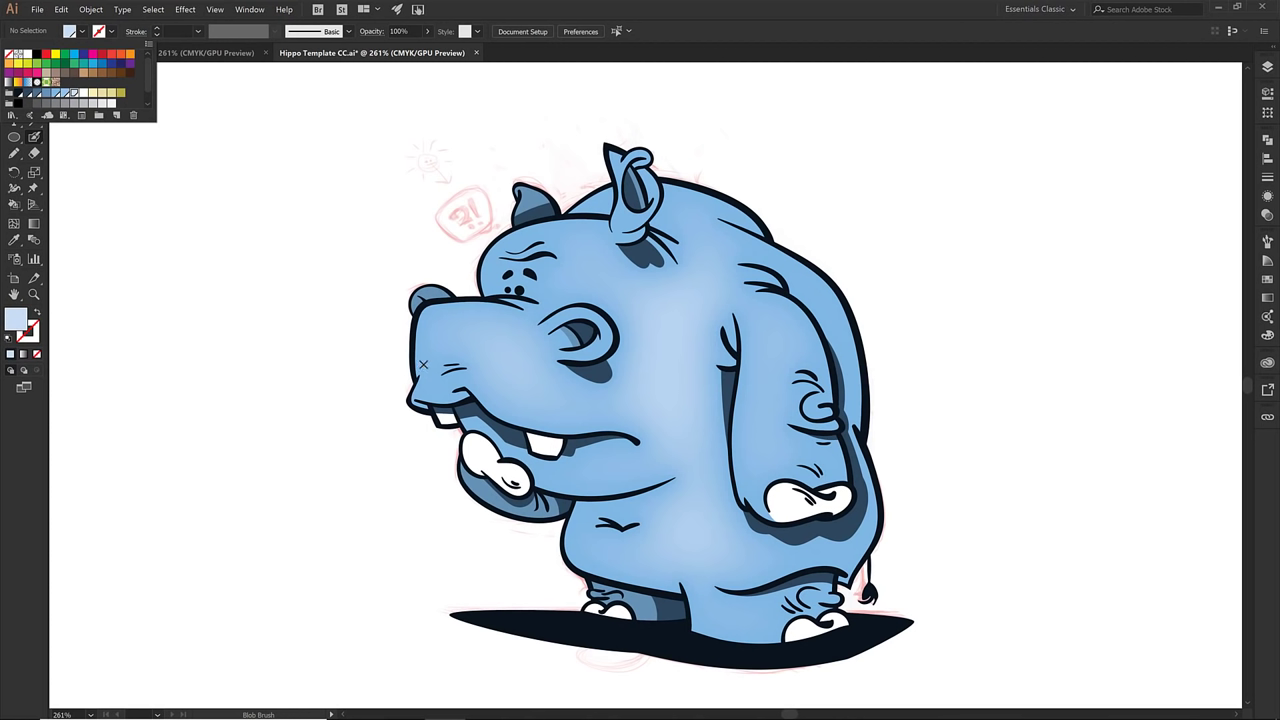
key(Escape)
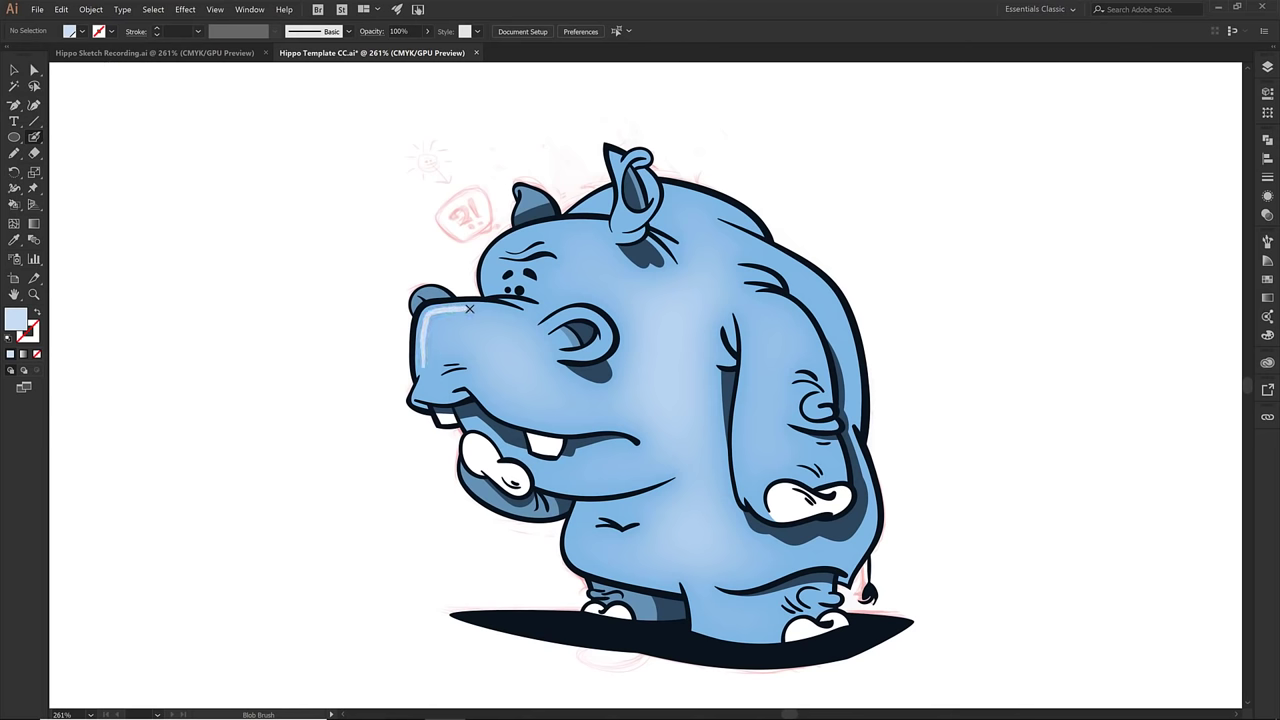
key(shift+x)
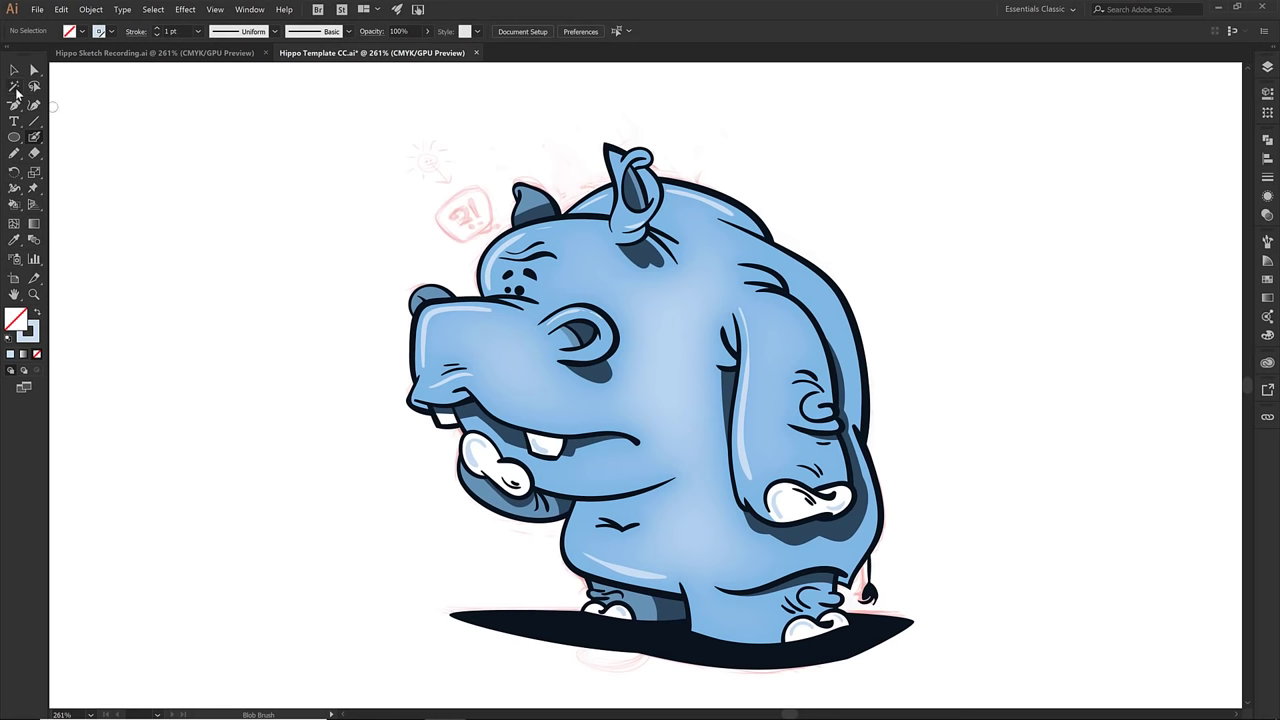
- Magic Wand-select the highlight strokes and apply a 0.03 in Feather from Stylize
click(15, 88)
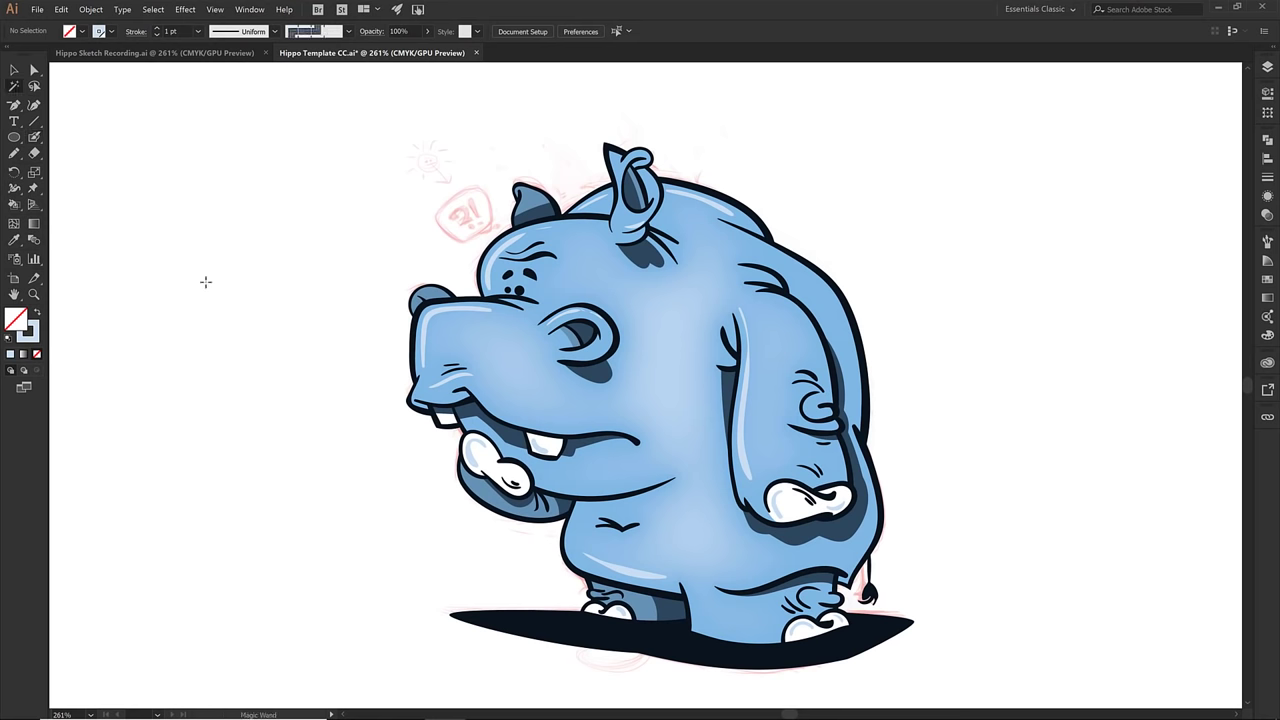
click(428, 317)
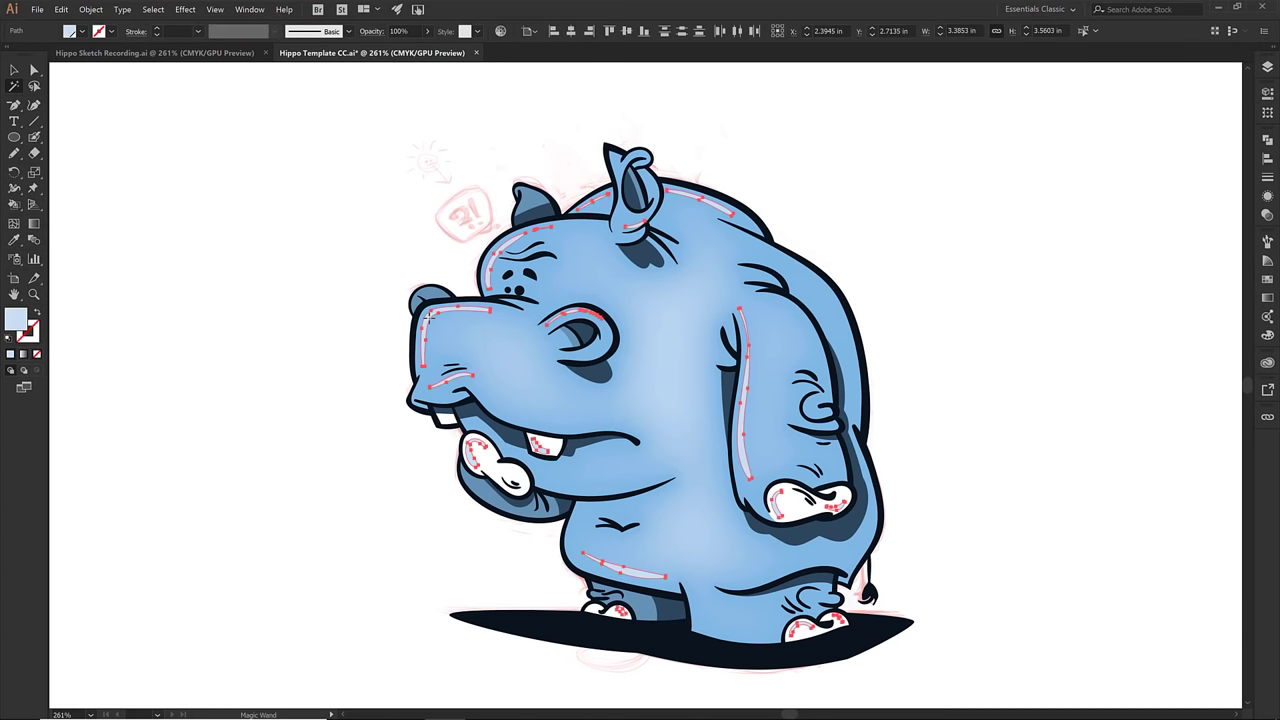
click(183, 14)
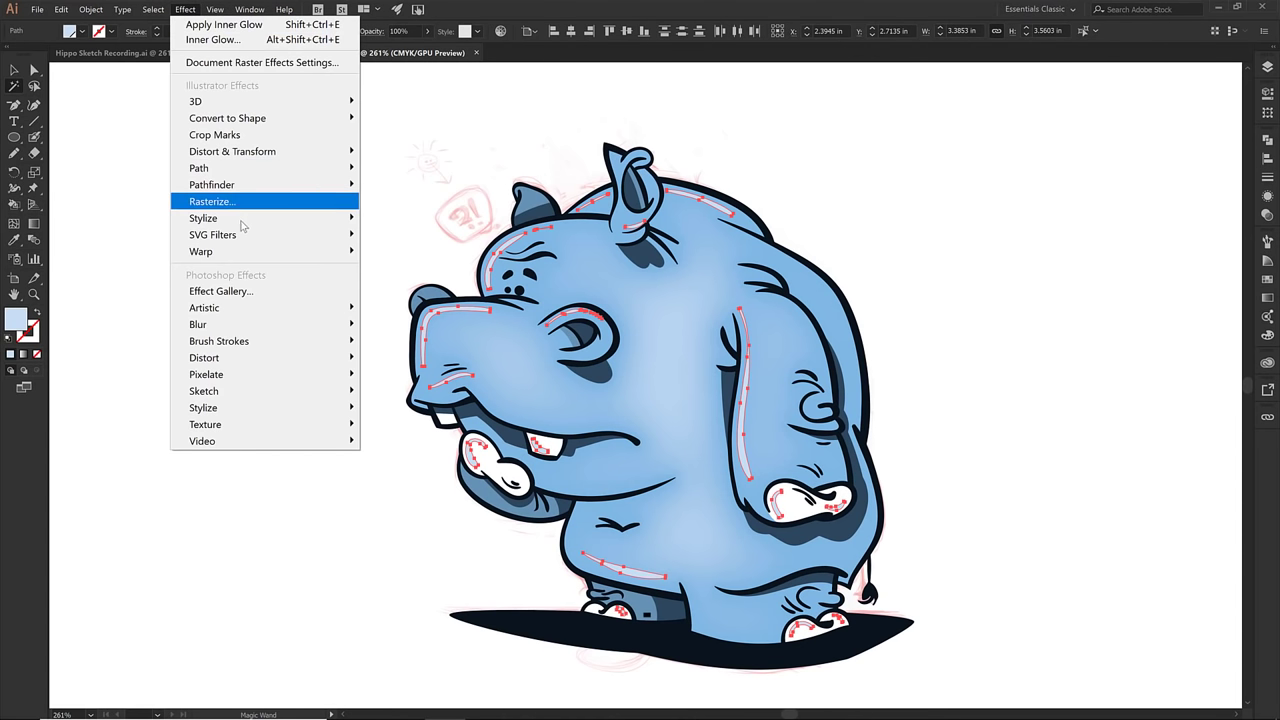
mouse_move(243, 220)
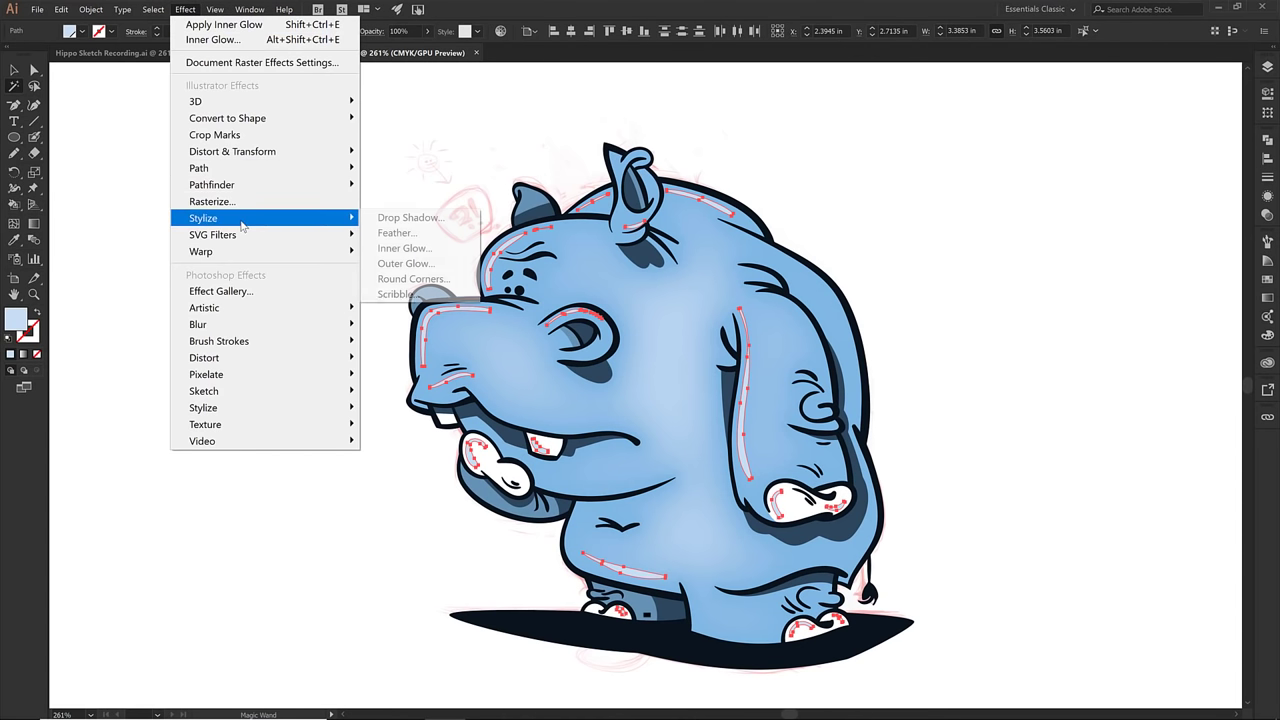
click(388, 233)
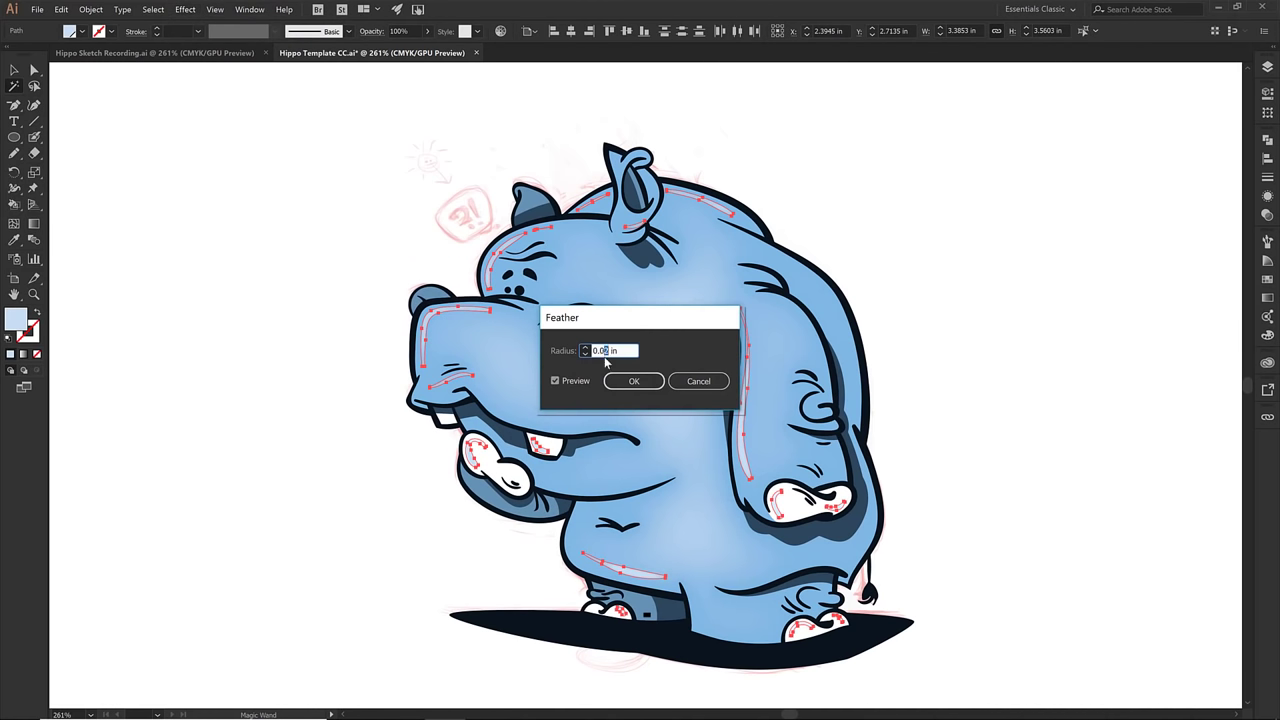
click(633, 381)
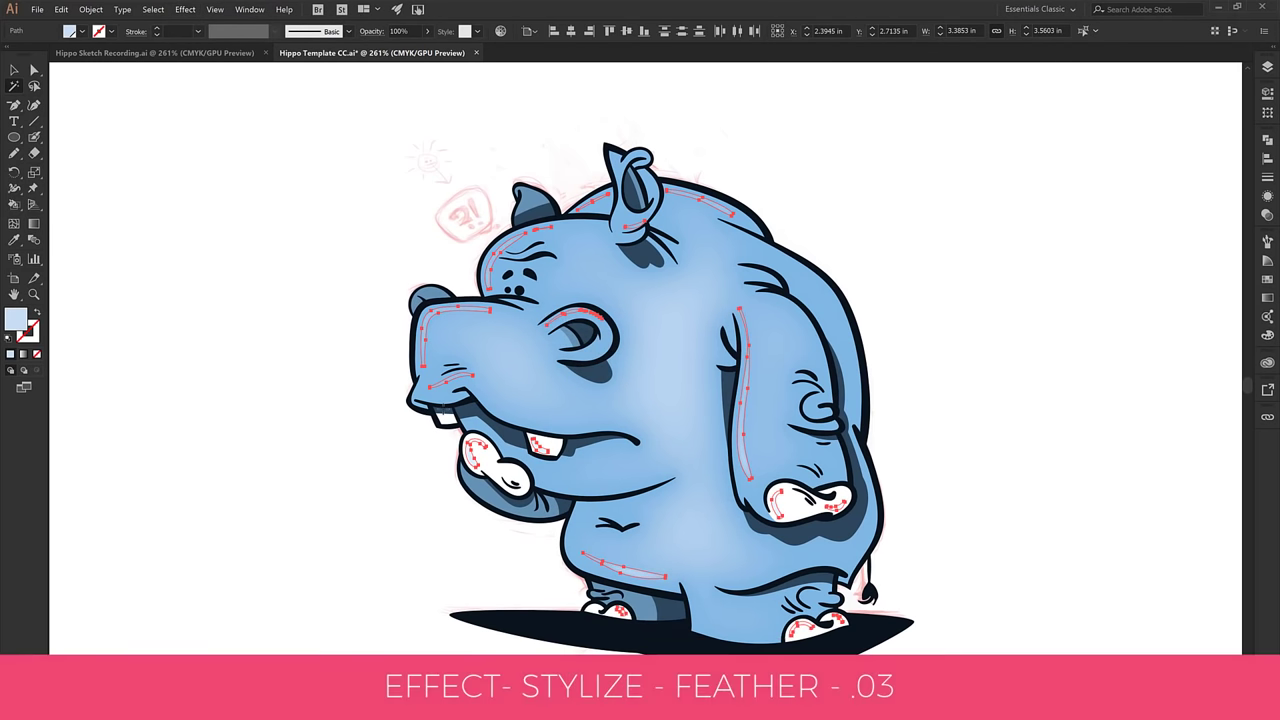
- Inspect the brow and nose highlights, then reselect every highlight matching the nose stroke
key(v)
click(343, 386)
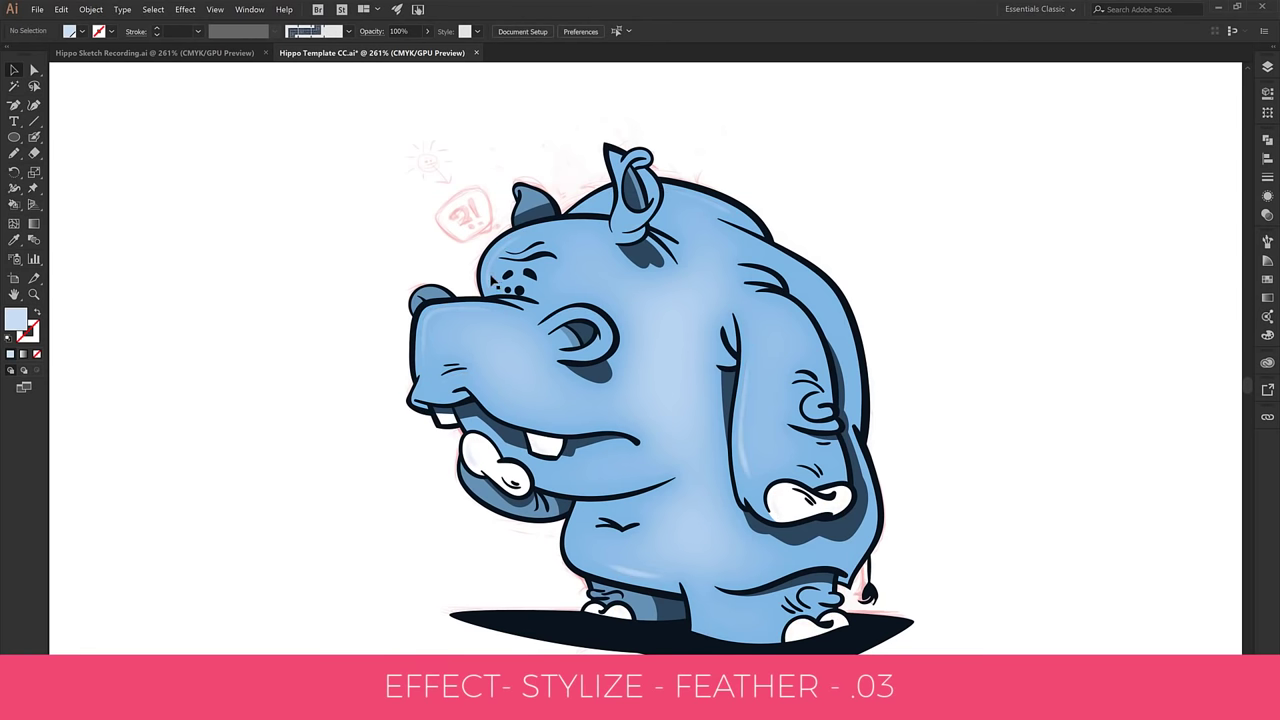
click(492, 281)
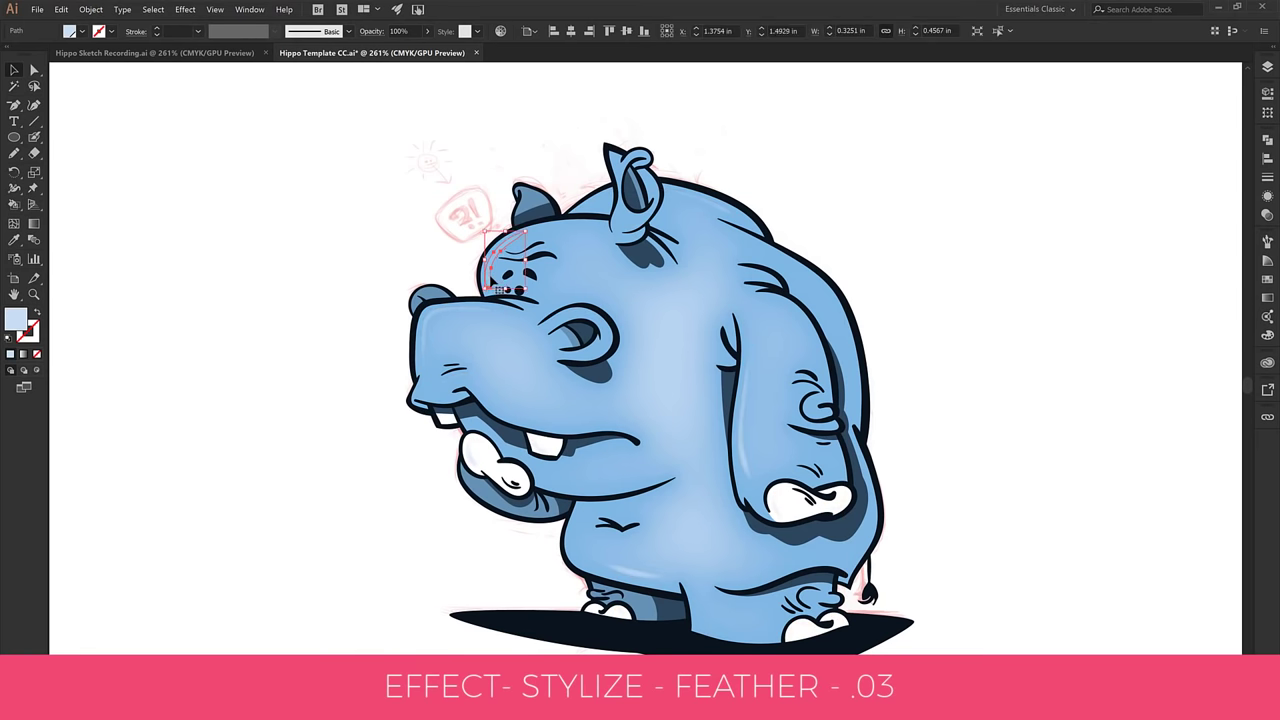
key(ctrl+shift+a)
click(425, 343)
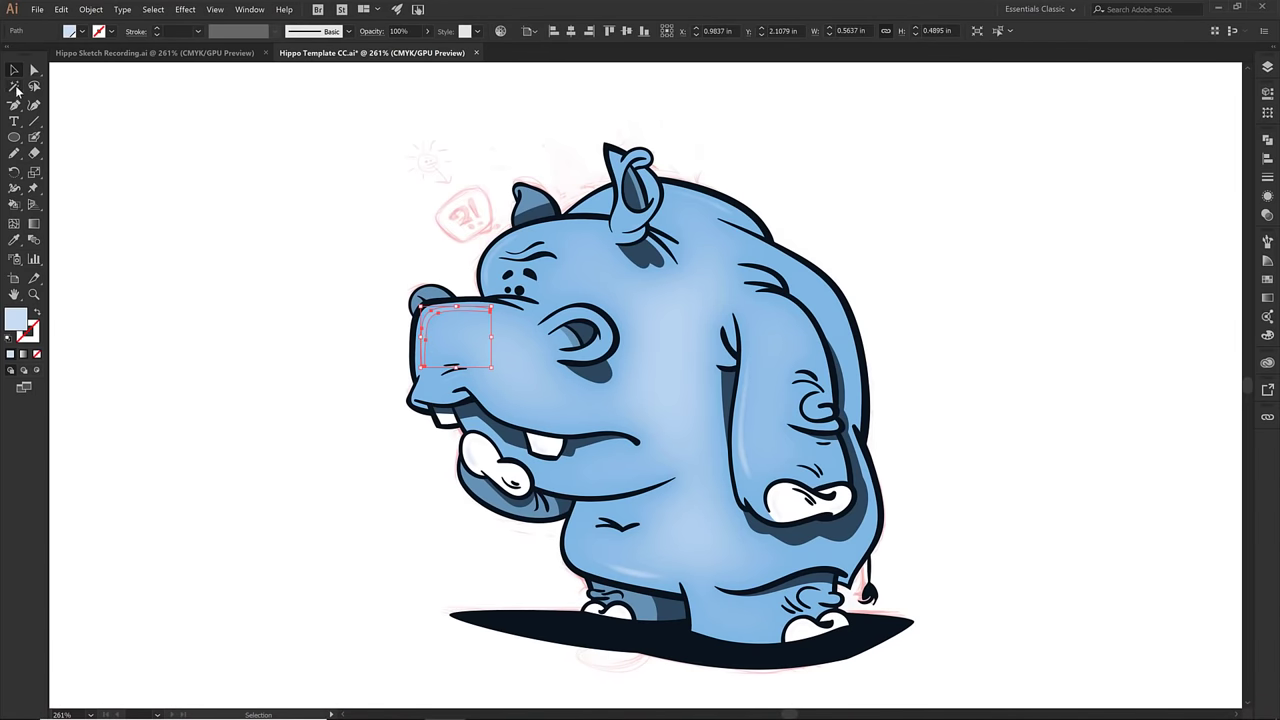
click(14, 86)
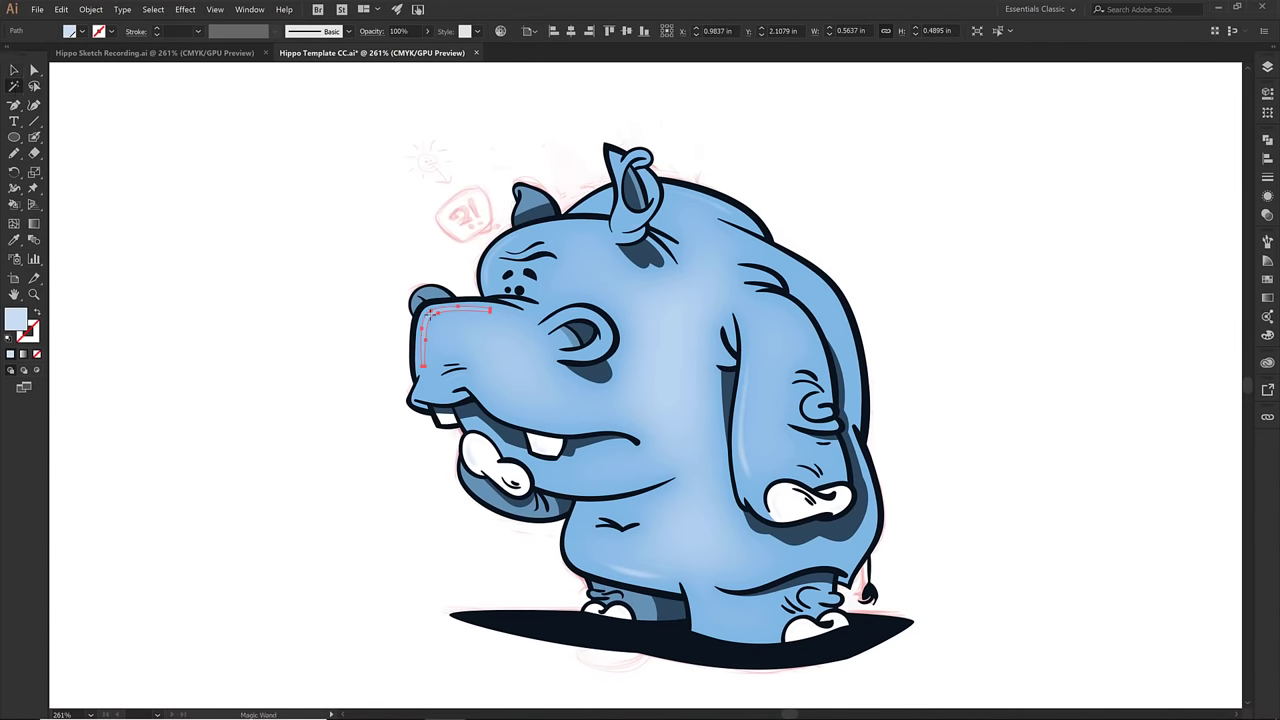
click(430, 313)
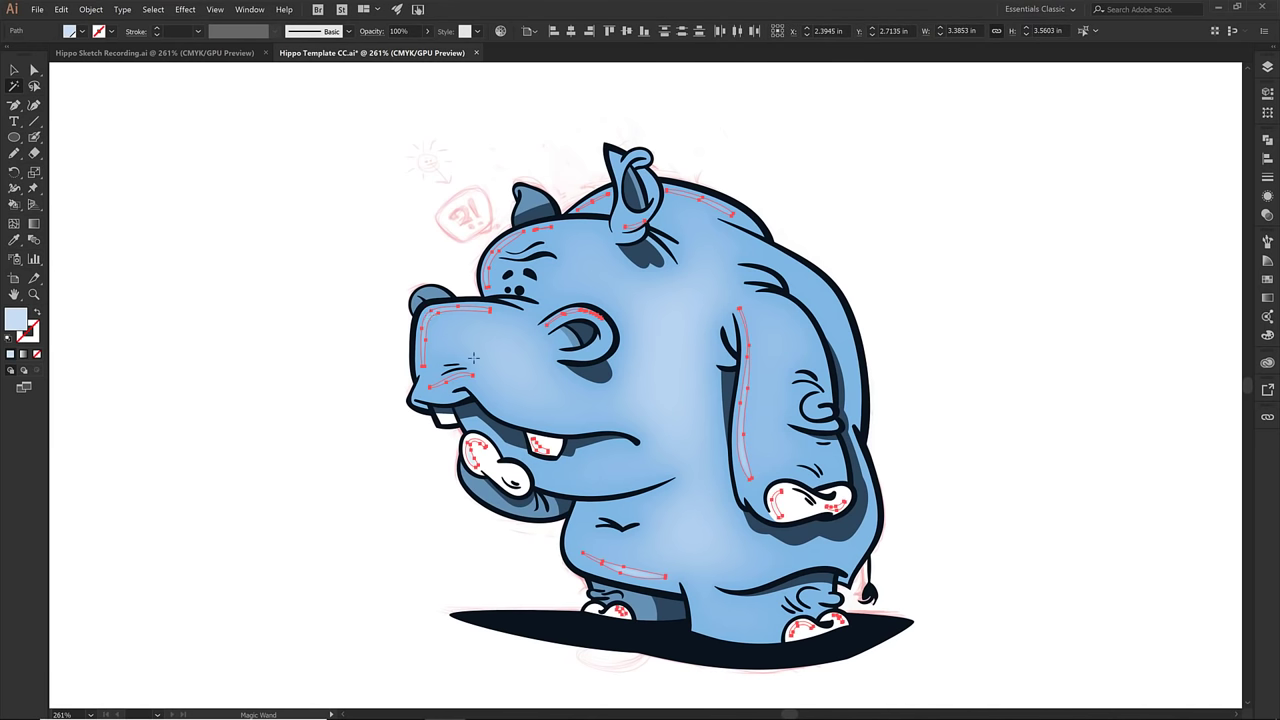
- Fill the selected highlights with white and lock the INKING layer
click(82, 31)
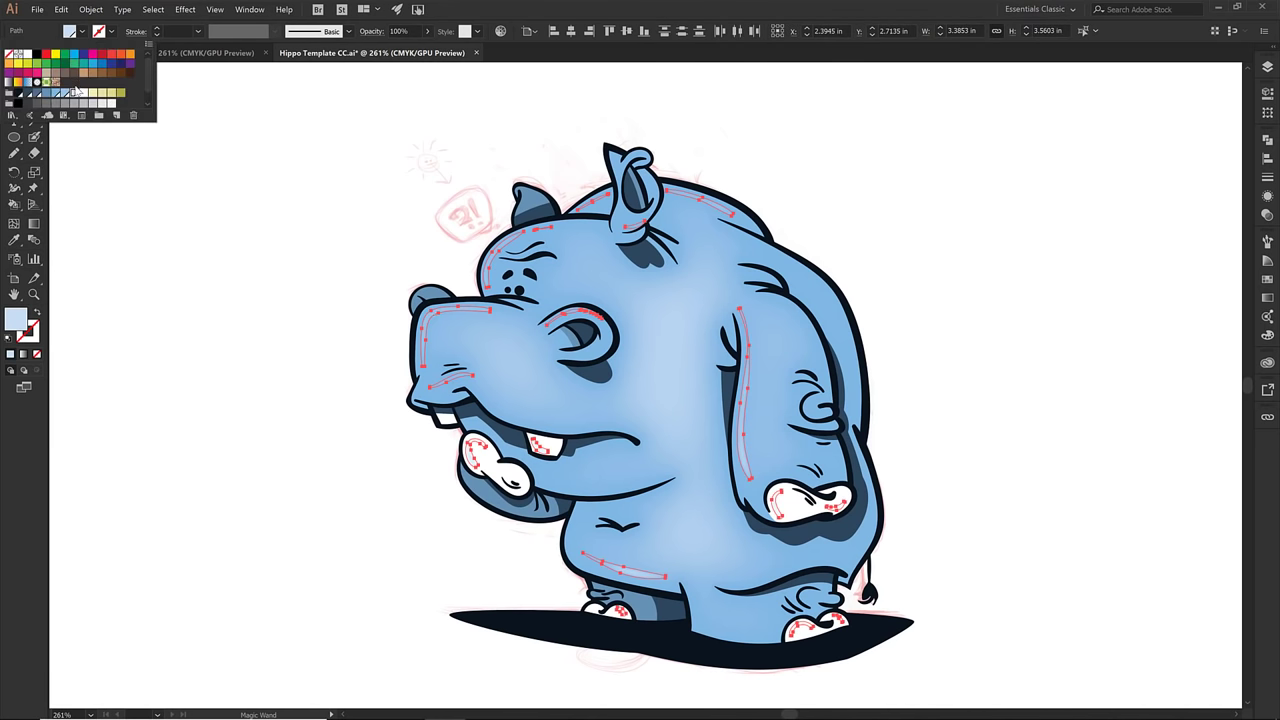
click(84, 94)
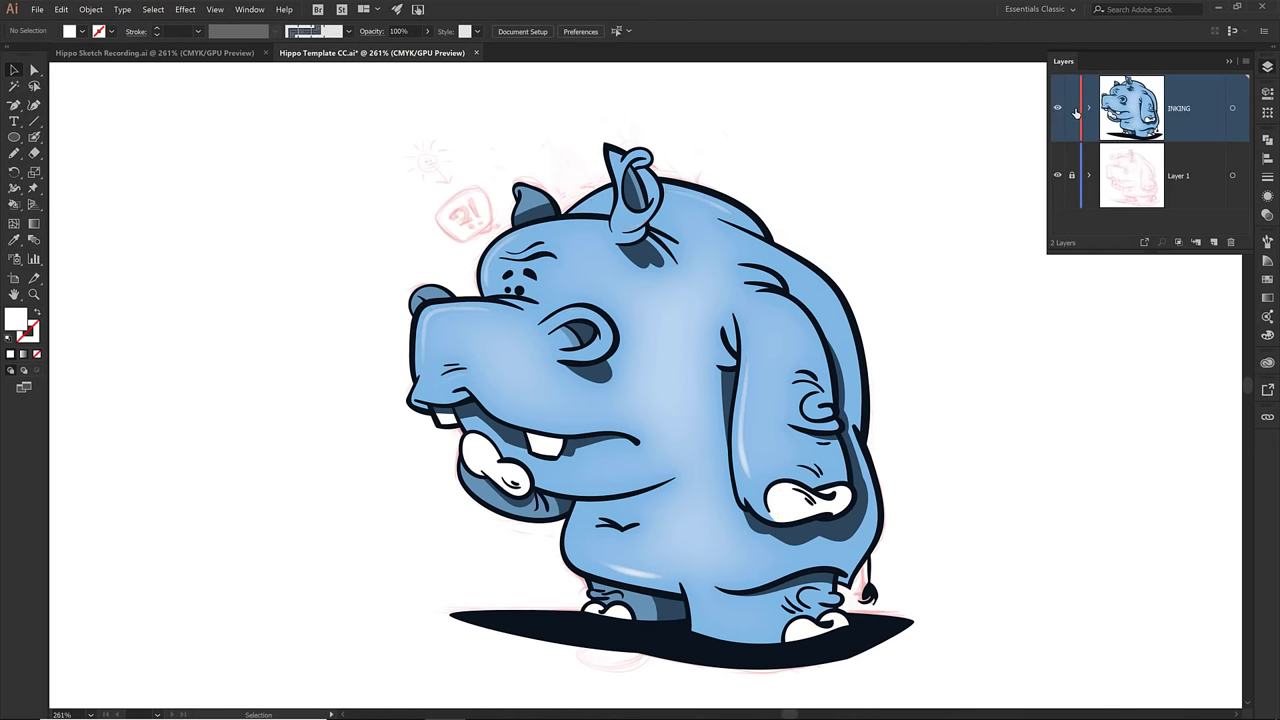
click(1073, 109)
- Save Hippo Template CC.ai from the File menu
click(38, 10)
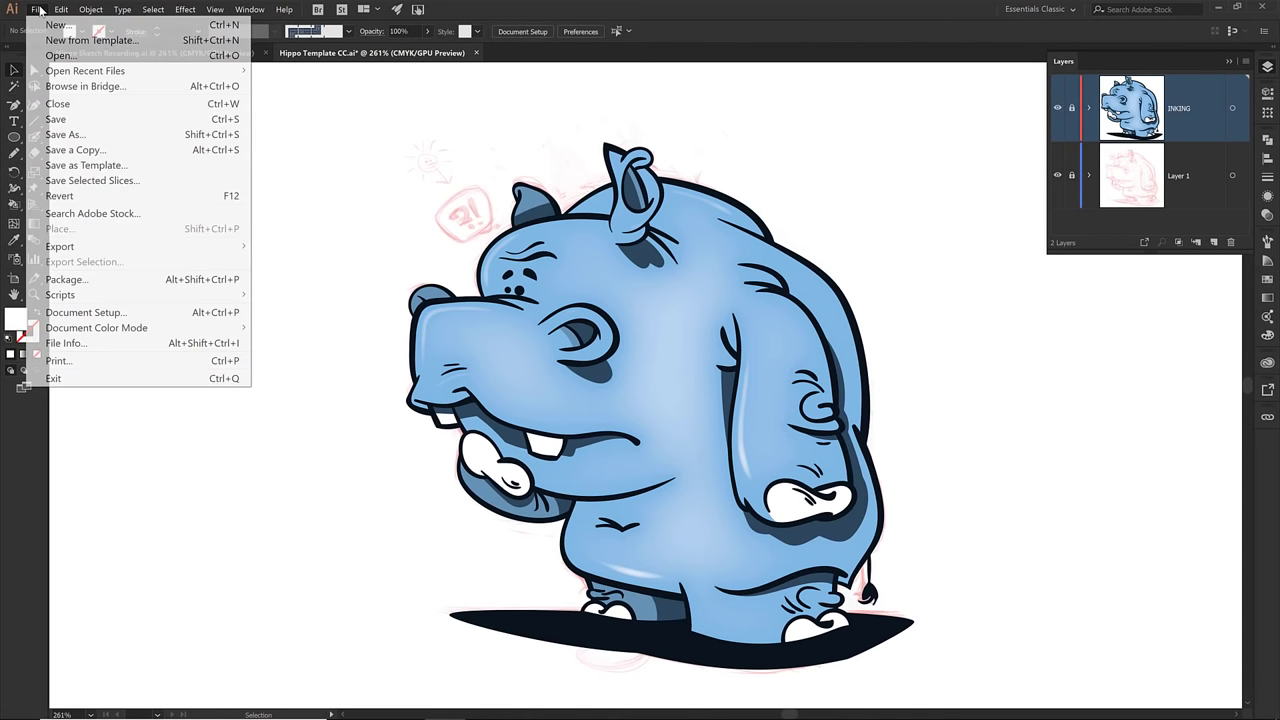
click(84, 119)
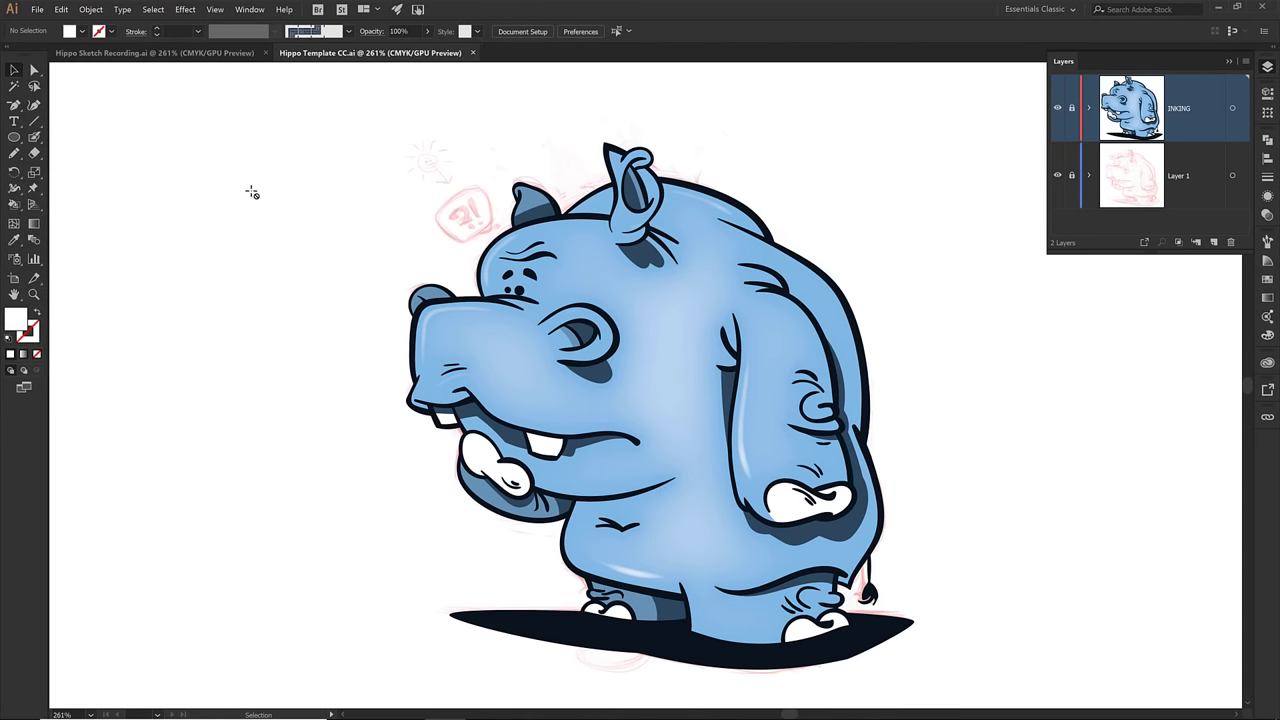